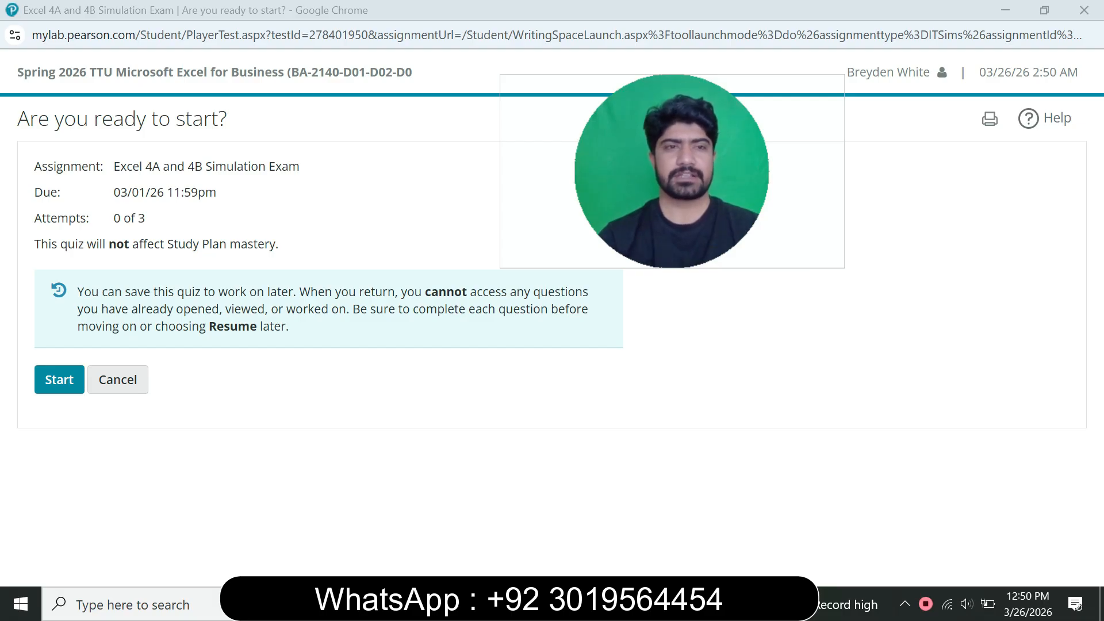
Start the Excel 4A and 4B Simulation Exam assignment.
left_click_drag(114, 166, 288, 166)
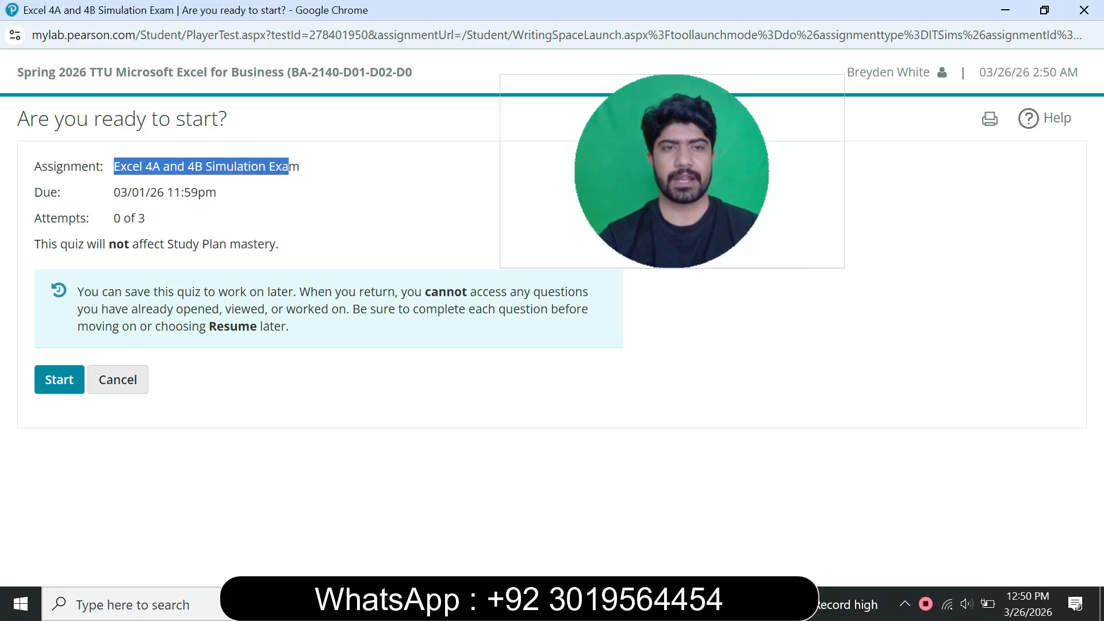
left_click(288, 167)
left_click(59, 379)
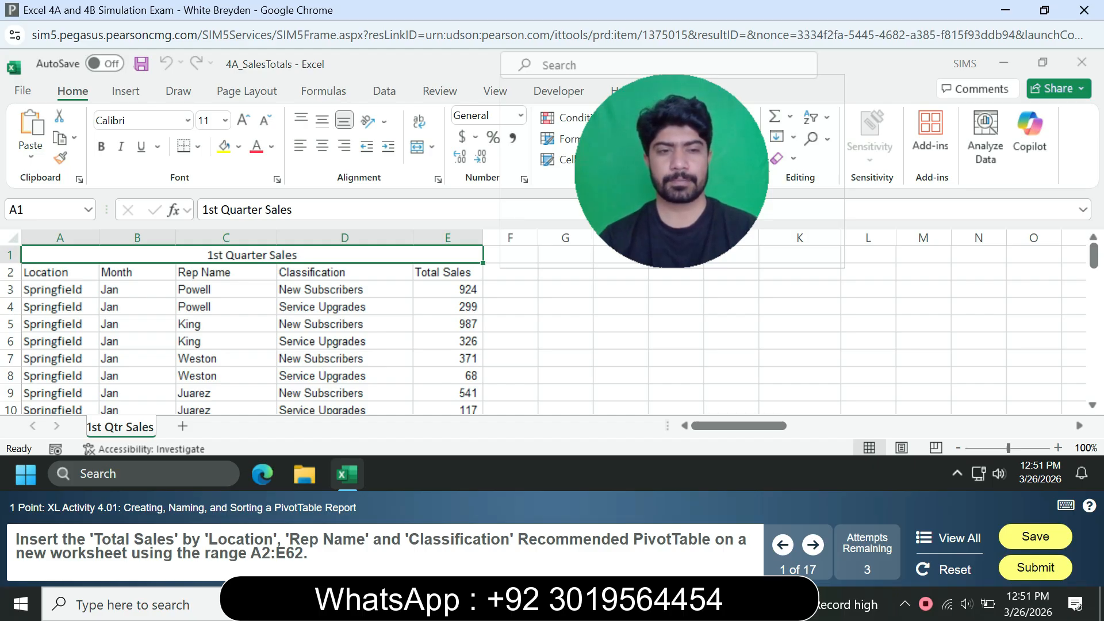
Select cell A3 in the 1st Quarter Sales data and display the recommended PivotTables for that range.
left_click(60, 290)
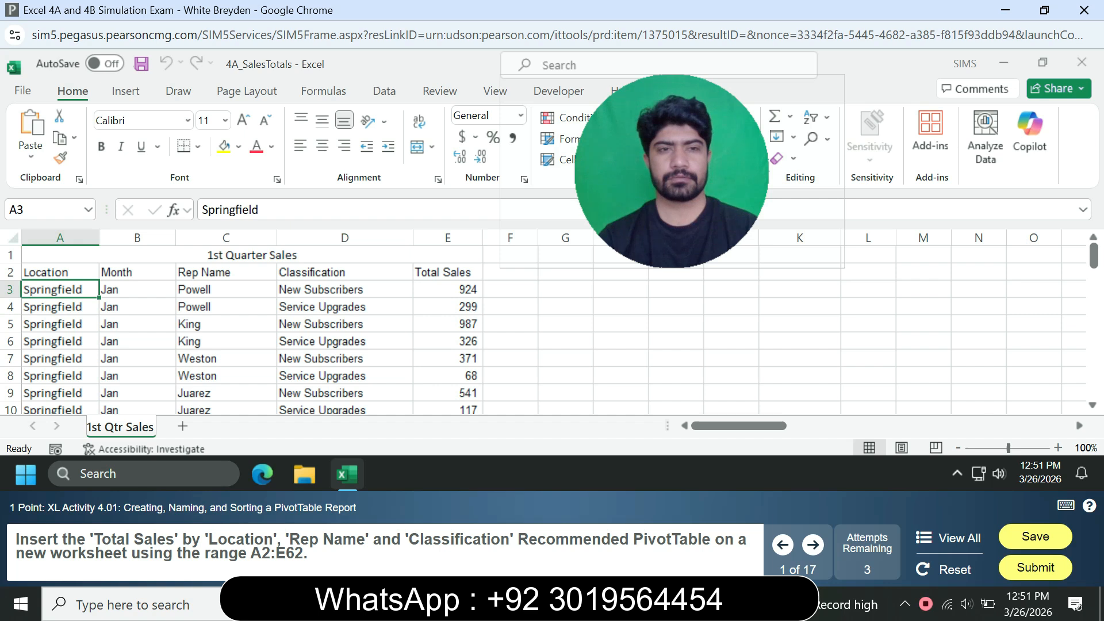
left_click(125, 91)
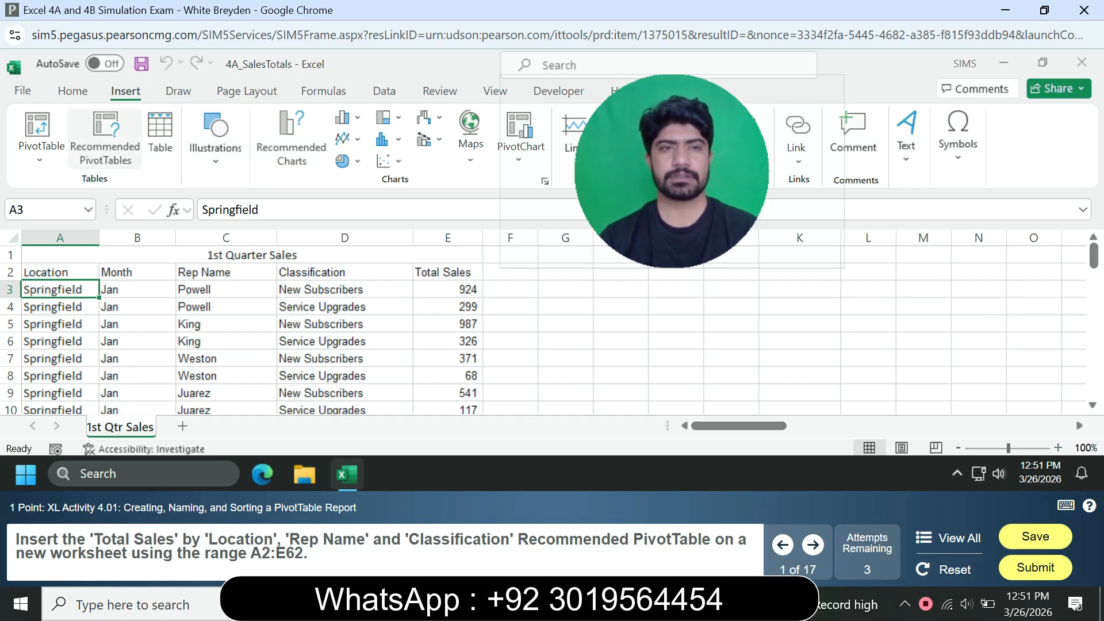
left_click(106, 136)
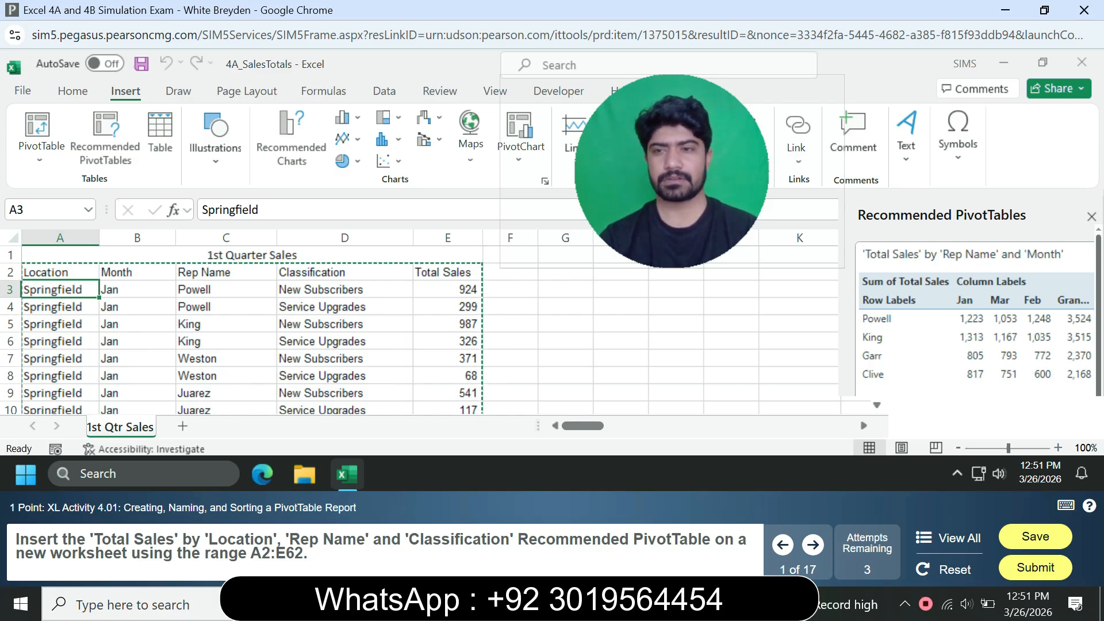
Try to insert the recommended PivotTable 'Total Sales' by 'Rep Name' and 'Month' on a new sheet.
scroll(975, 314, "down", 3)
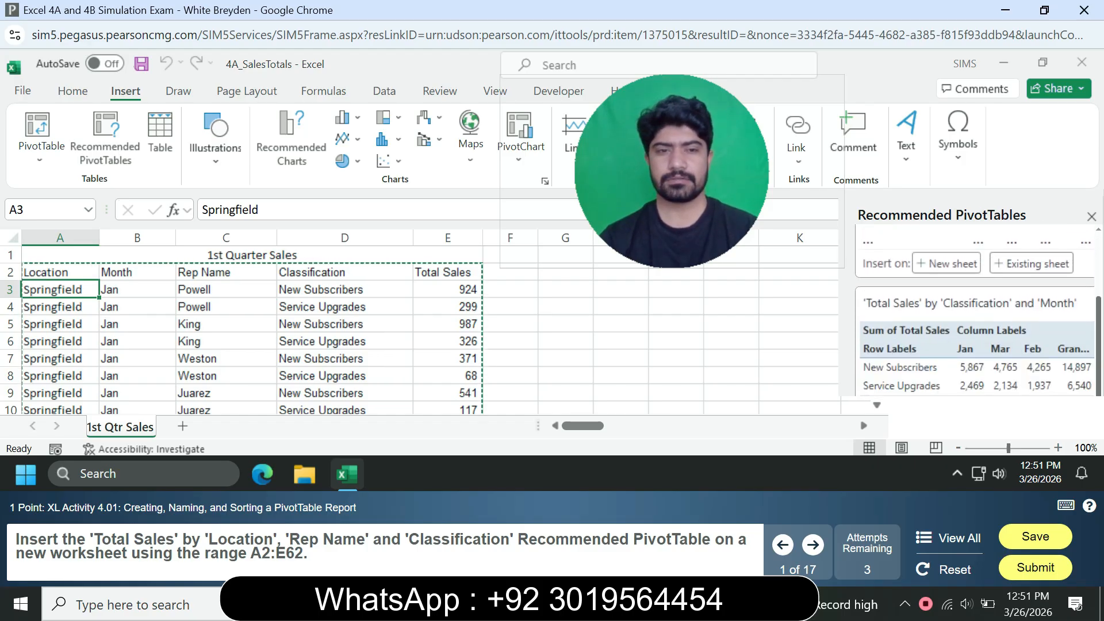
scroll(977, 308, "down", 4)
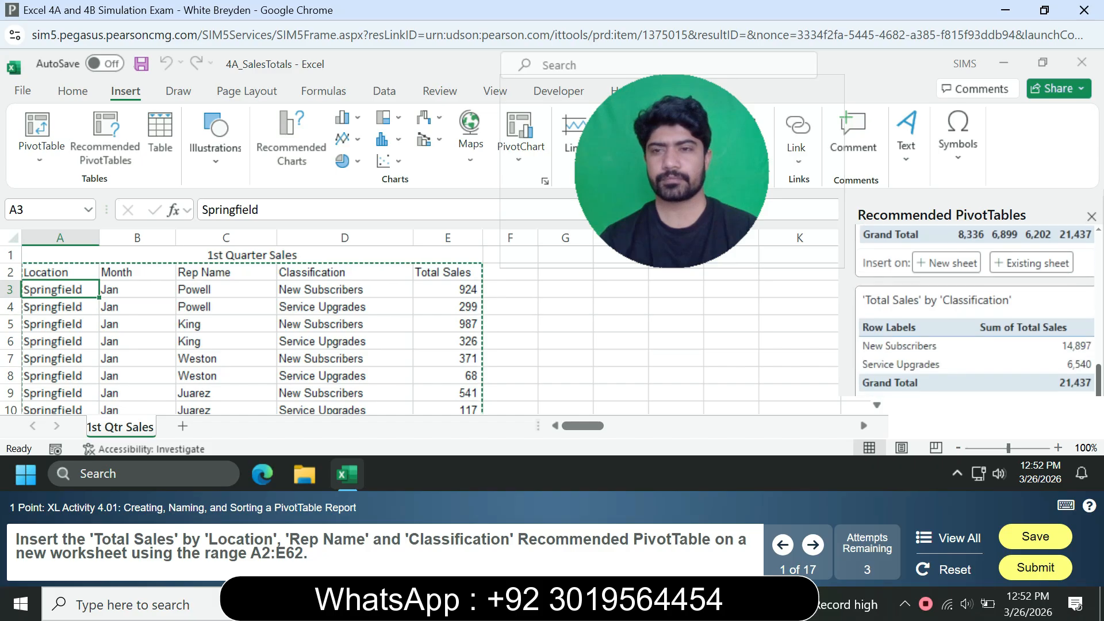
scroll(977, 310, "down", 3)
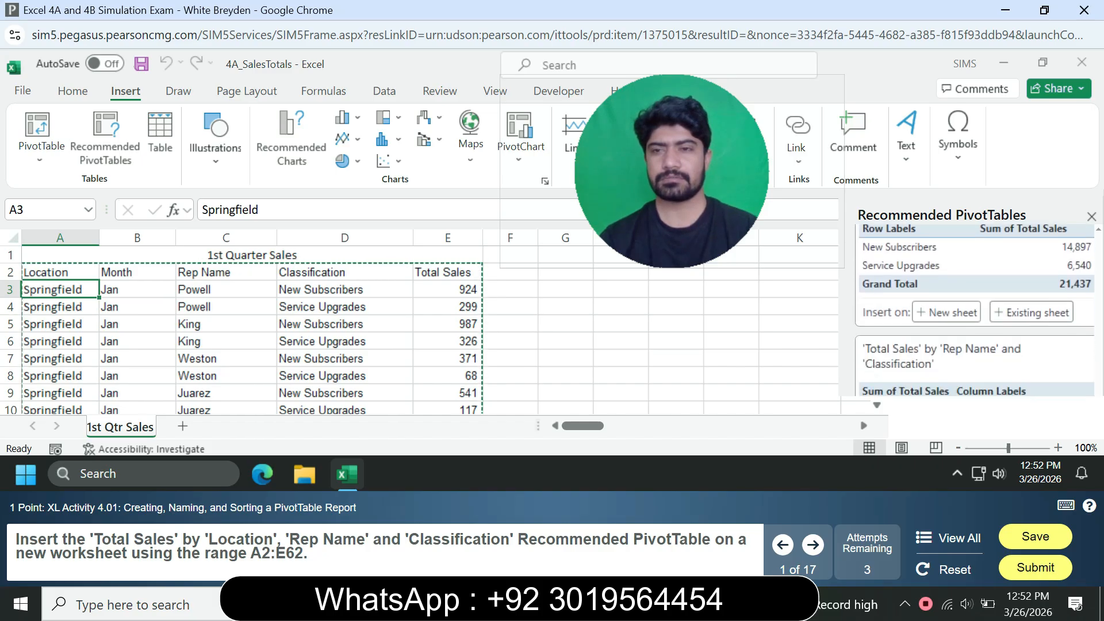
scroll(974, 311, "down", 1)
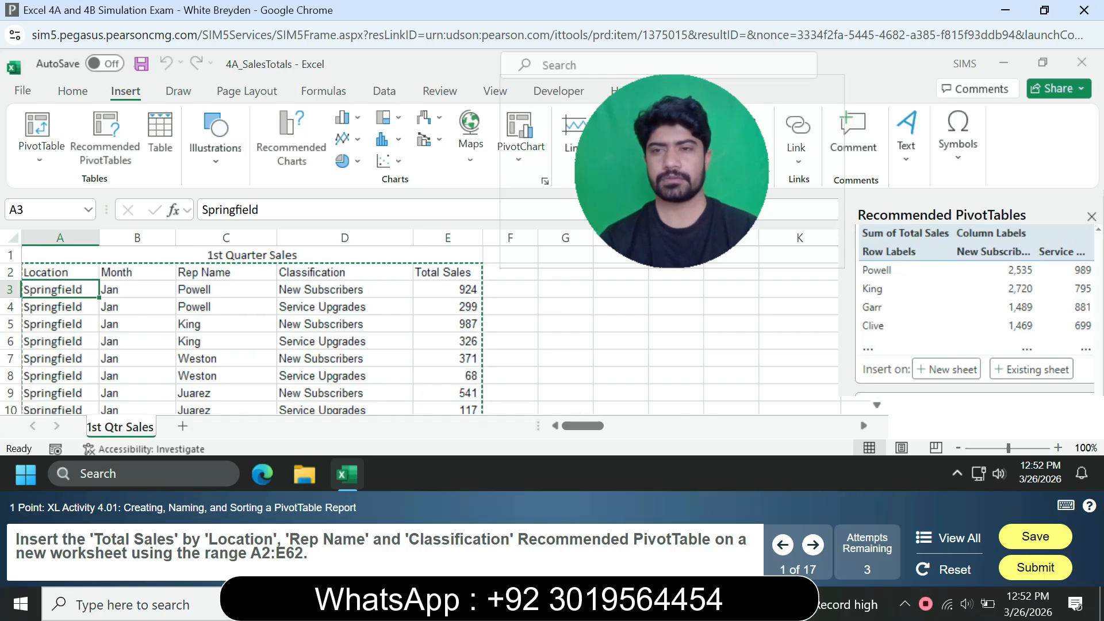
scroll(977, 311, "down", 3)
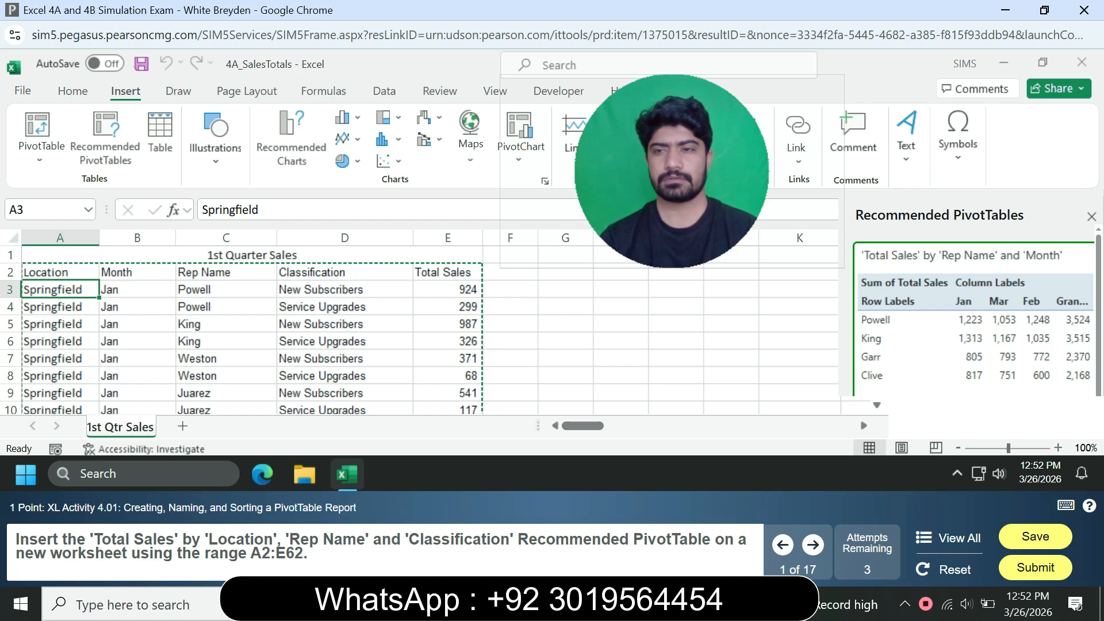
scroll(977, 310, "down", 3)
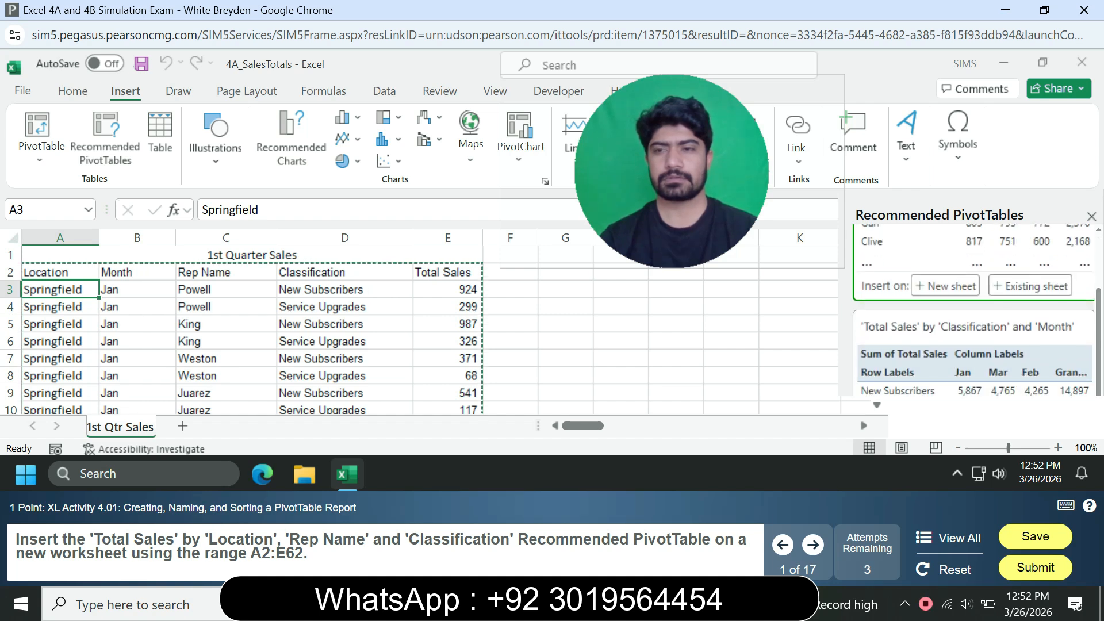
left_click(946, 286)
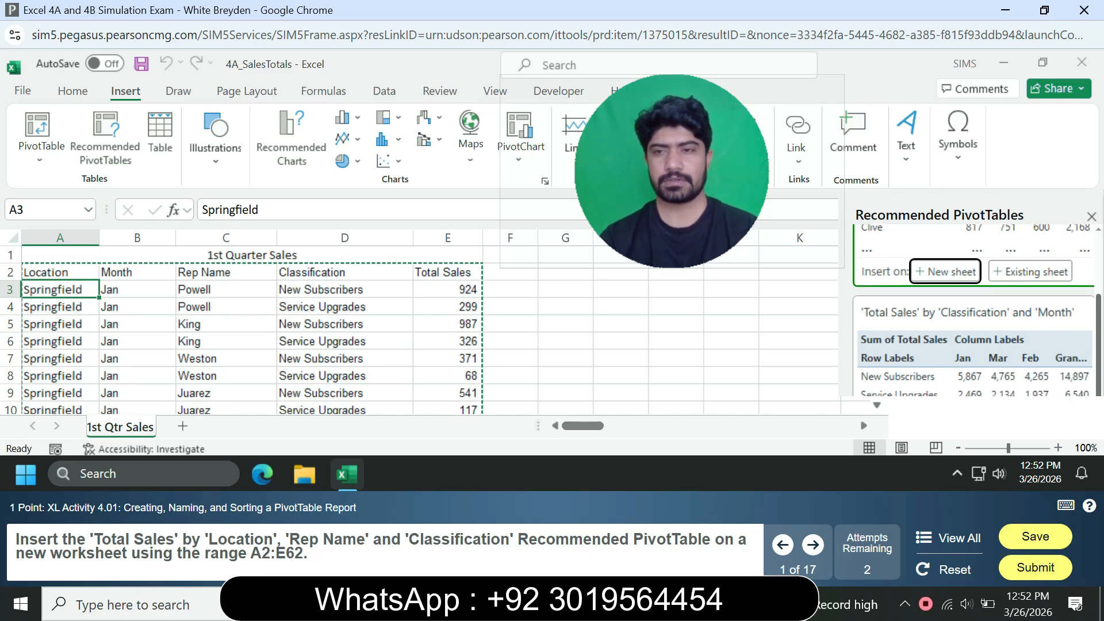
Insert the recommended PivotTable 'Total Sales' by 'Location', 'Rep Name' and 'Classification' on a new sheet.
scroll(978, 310, "down", 3)
scroll(977, 310, "down", 4)
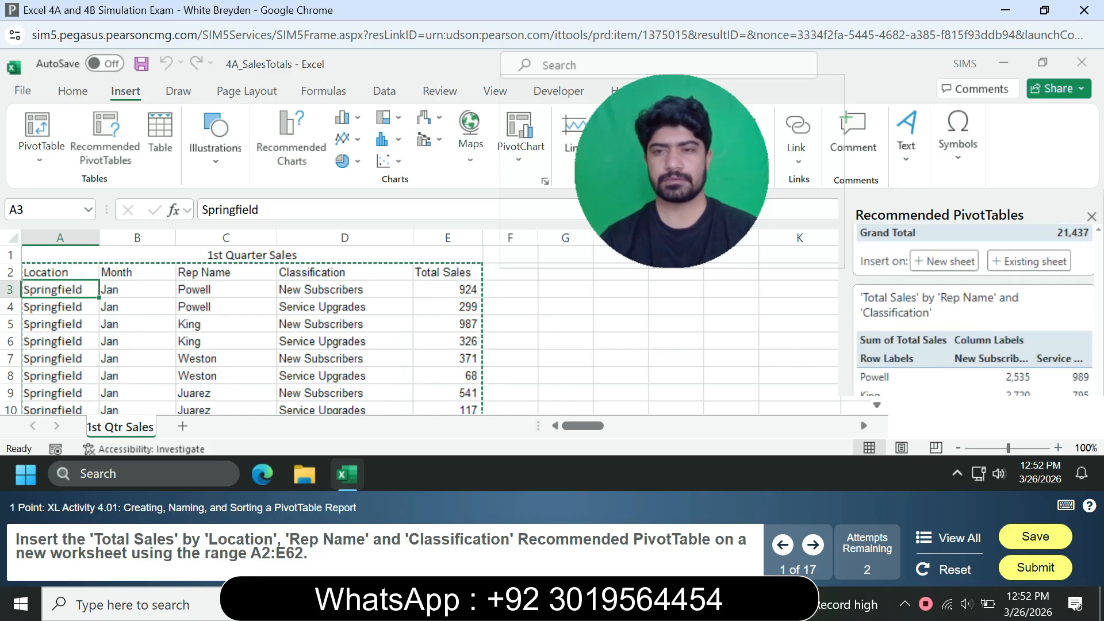
scroll(973, 311, "down", 2)
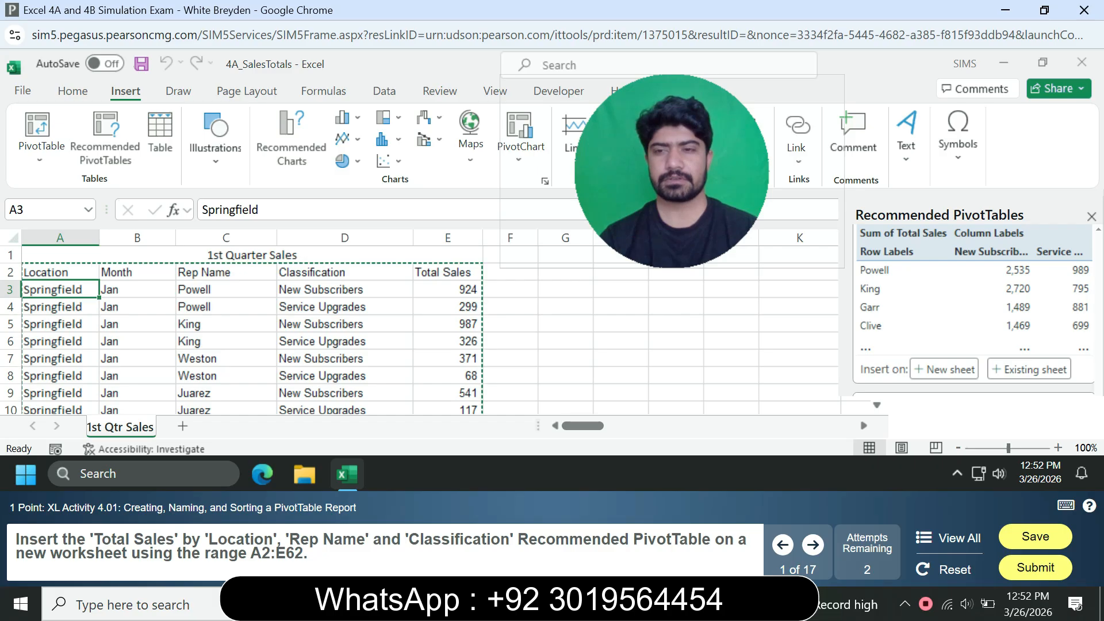
left_click(944, 369)
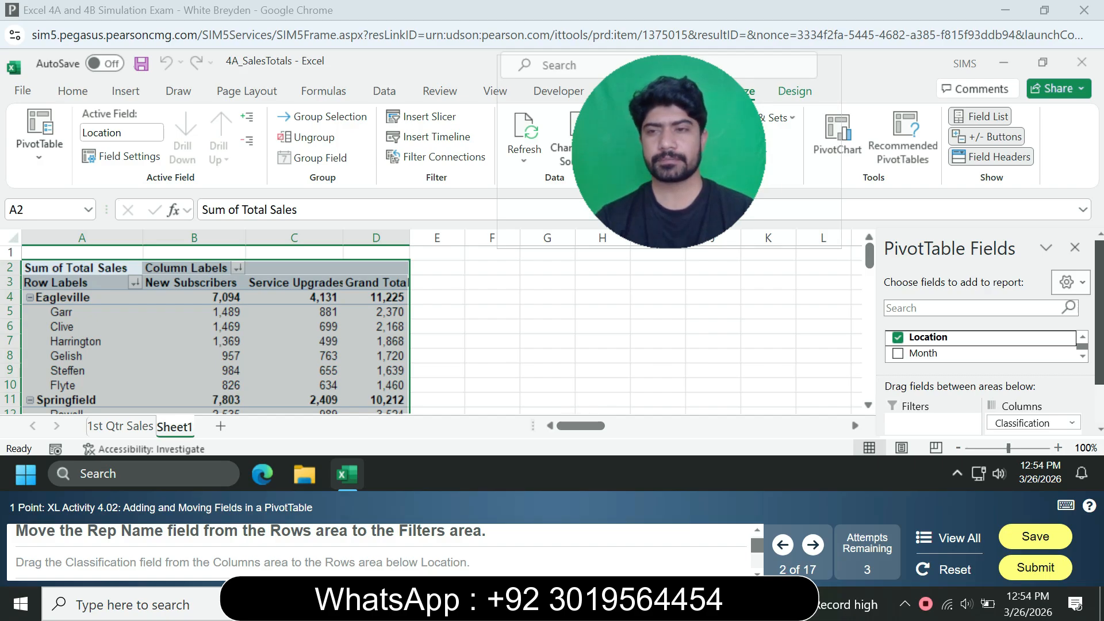
Move the Rep Name field from the PivotTable's Rows area to the Filters area.
scroll(986, 334, "down", 2)
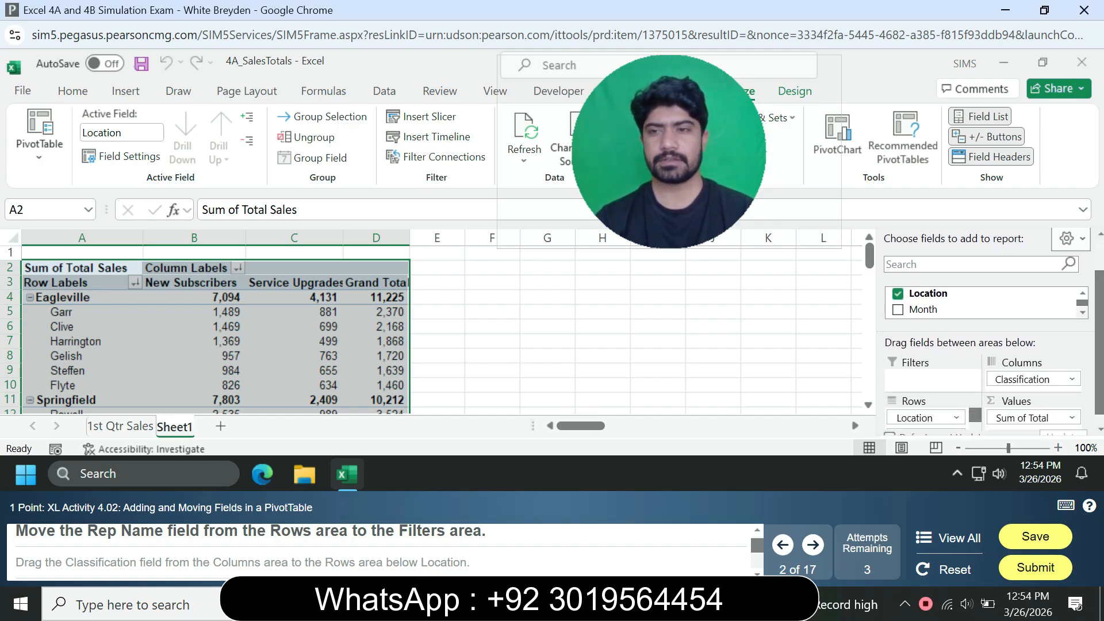
scroll(986, 302, "down", 1)
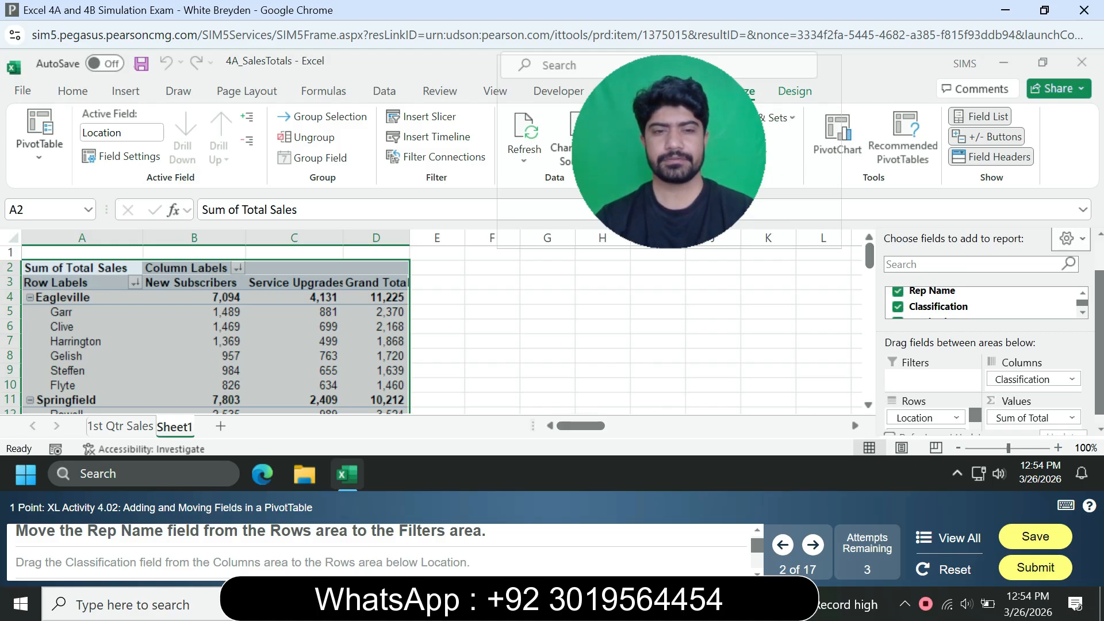
scroll(986, 333, "down", 1)
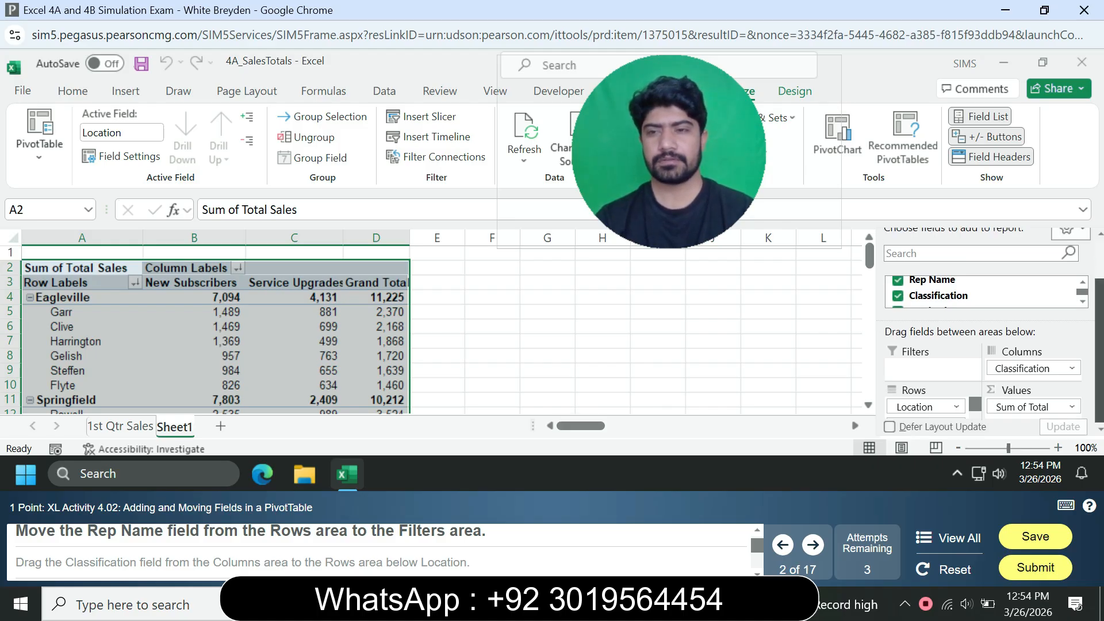
scroll(925, 408, "down", 1)
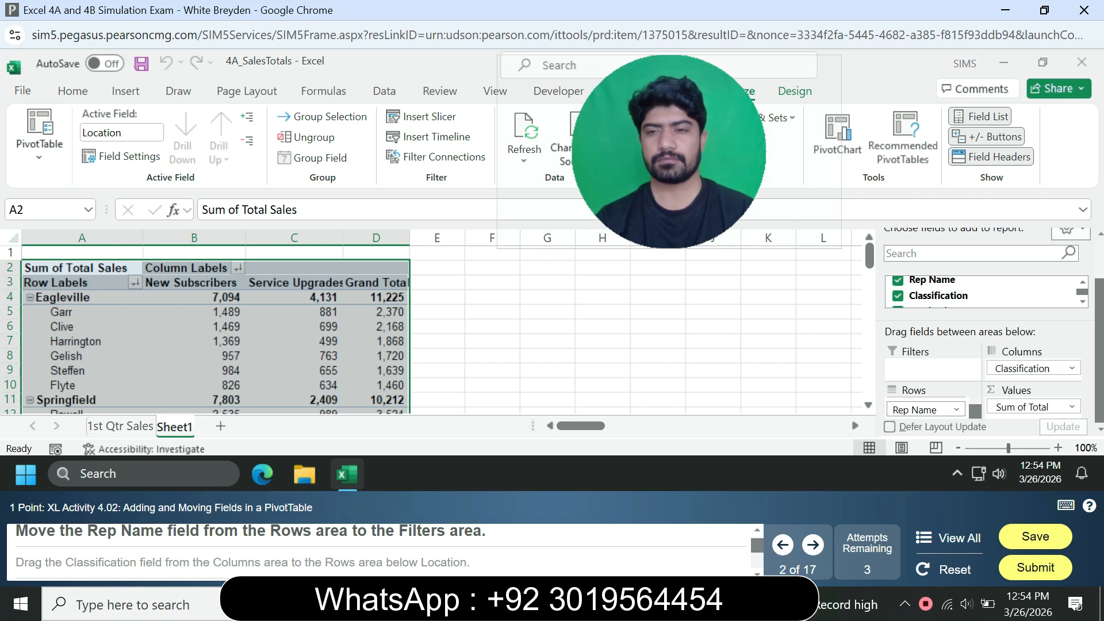
left_click_drag(925, 410, 924, 368)
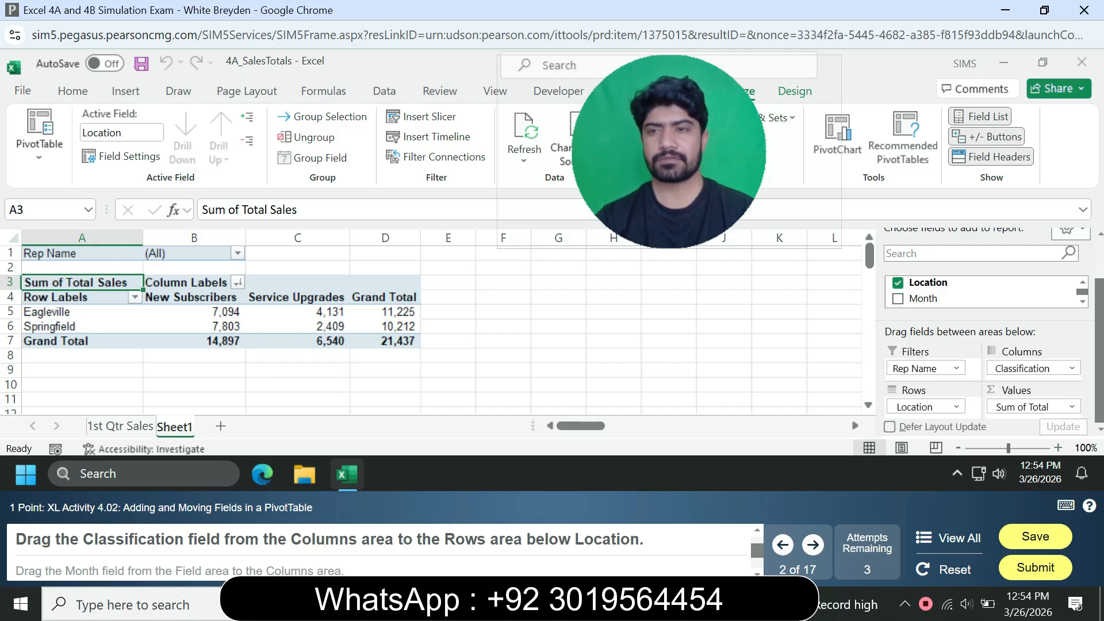
Move the Classification field from Columns to Rows below Location, and add the Month field to the Columns area.
scroll(986, 291, "down", 3)
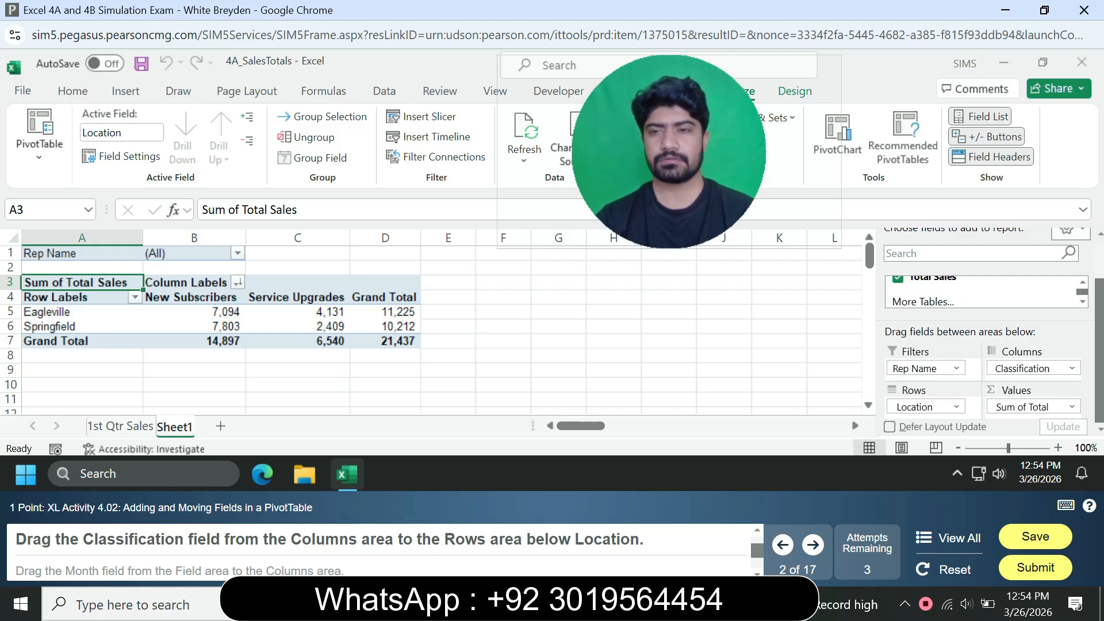
left_click_drag(1022, 368, 926, 414)
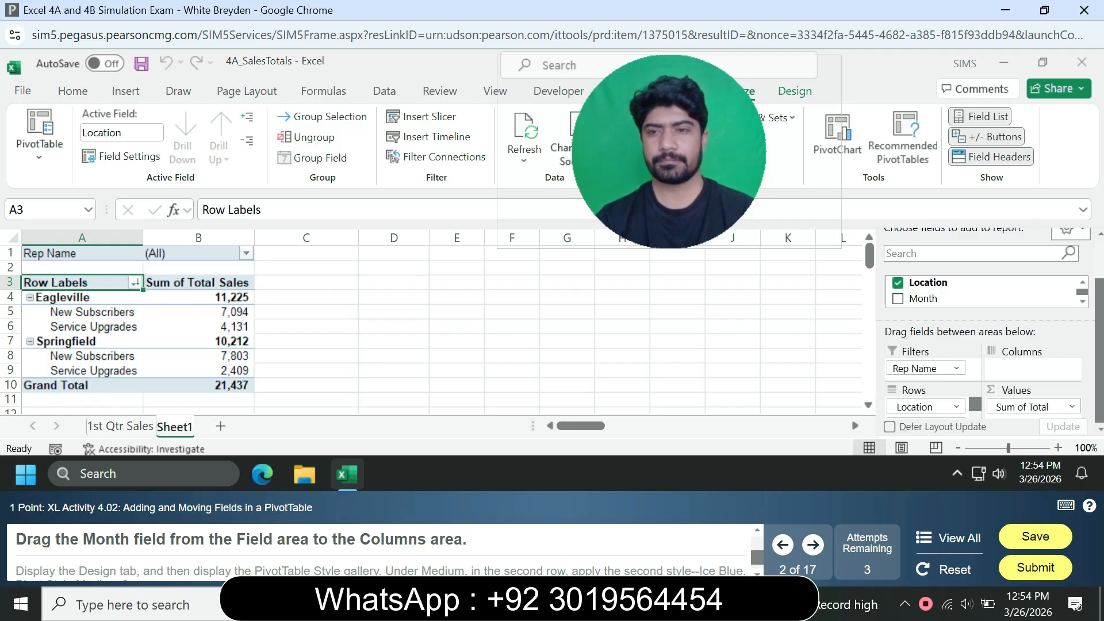
left_click_drag(975, 405, 975, 412)
left_click_drag(923, 298, 1029, 368)
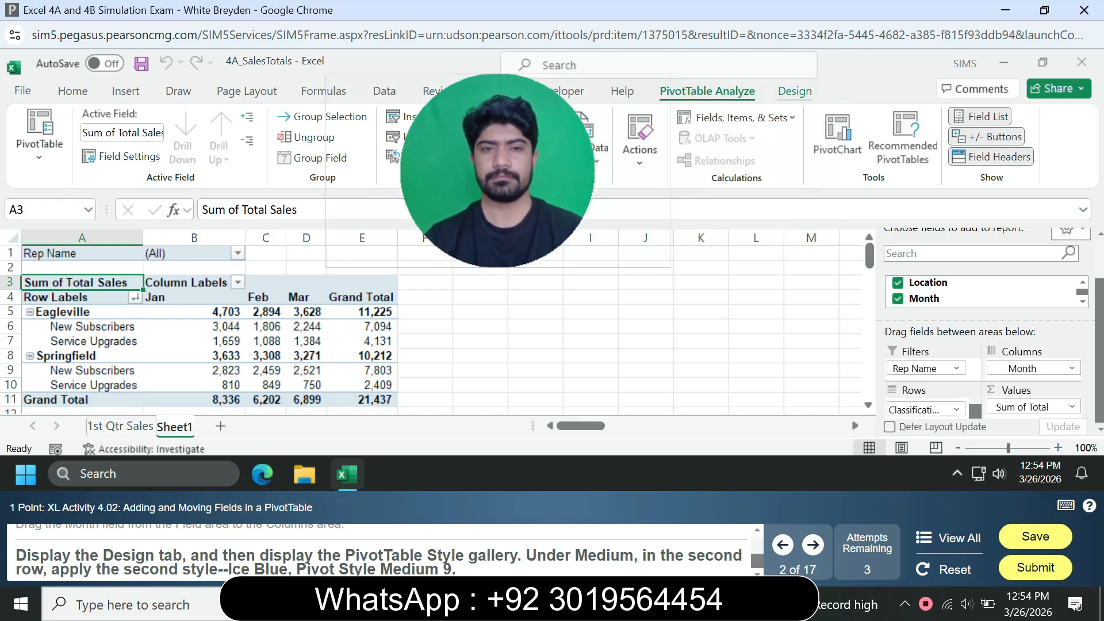
Apply the Ice Blue, Pivot Style Medium 9 style to the PivotTable.
left_click(795, 91)
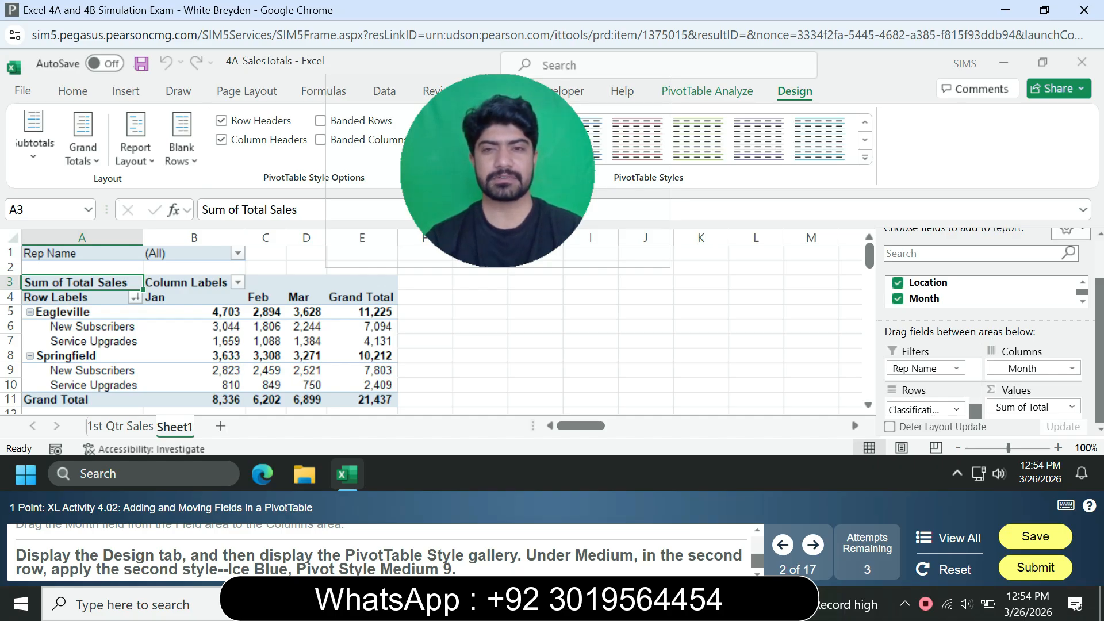
left_click(865, 157)
left_click_drag(498, 172, 215, 149)
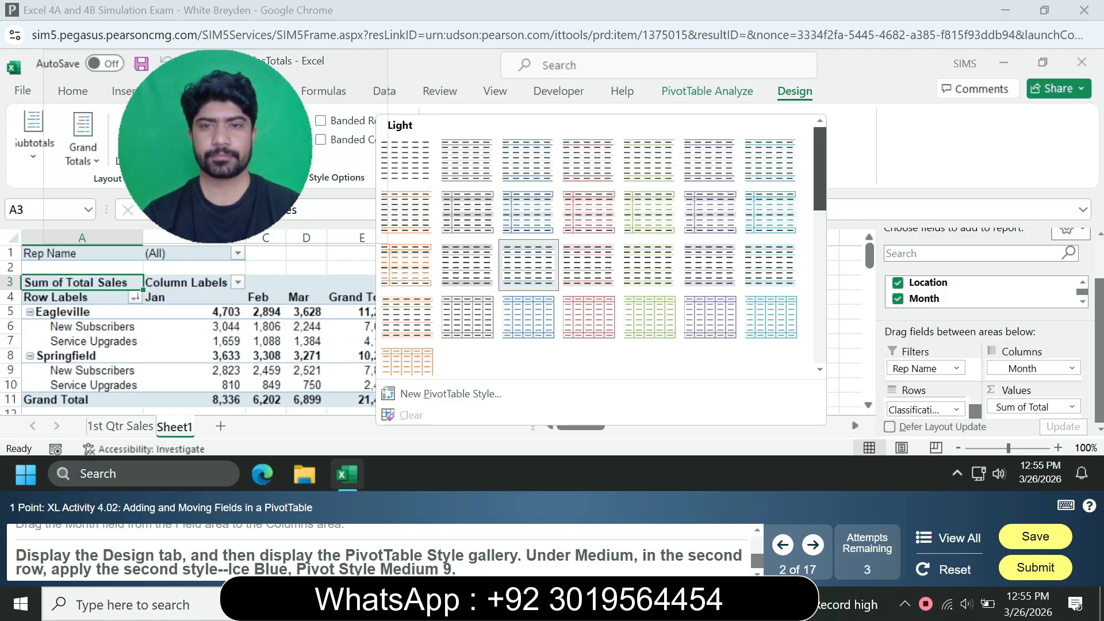
scroll(819, 173, "down", 4)
left_click_drag(819, 250, 819, 254)
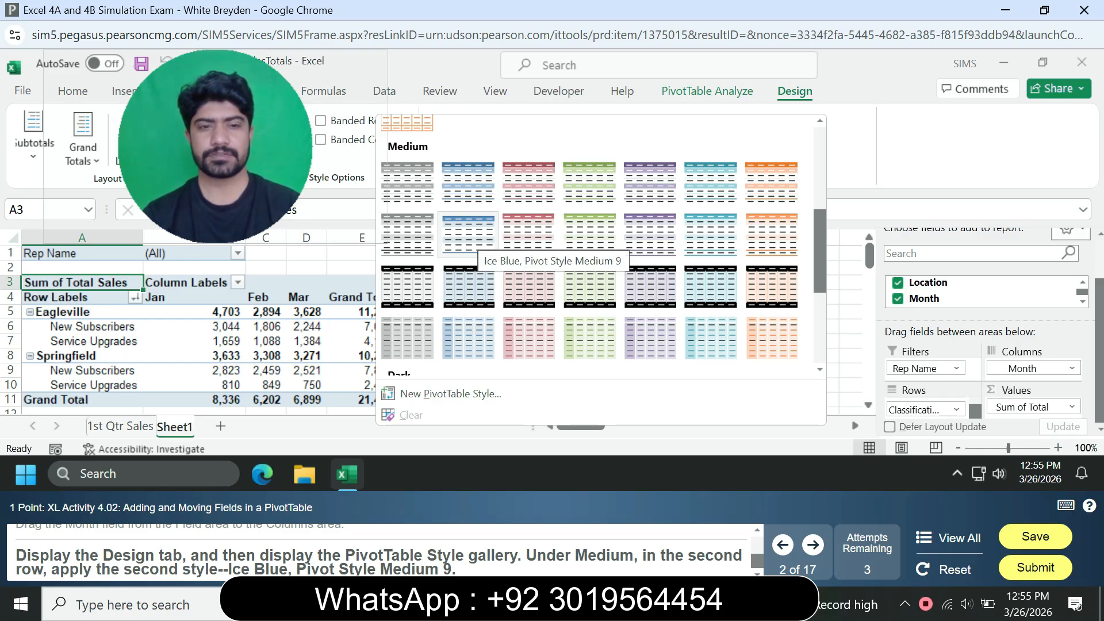
left_click(469, 233)
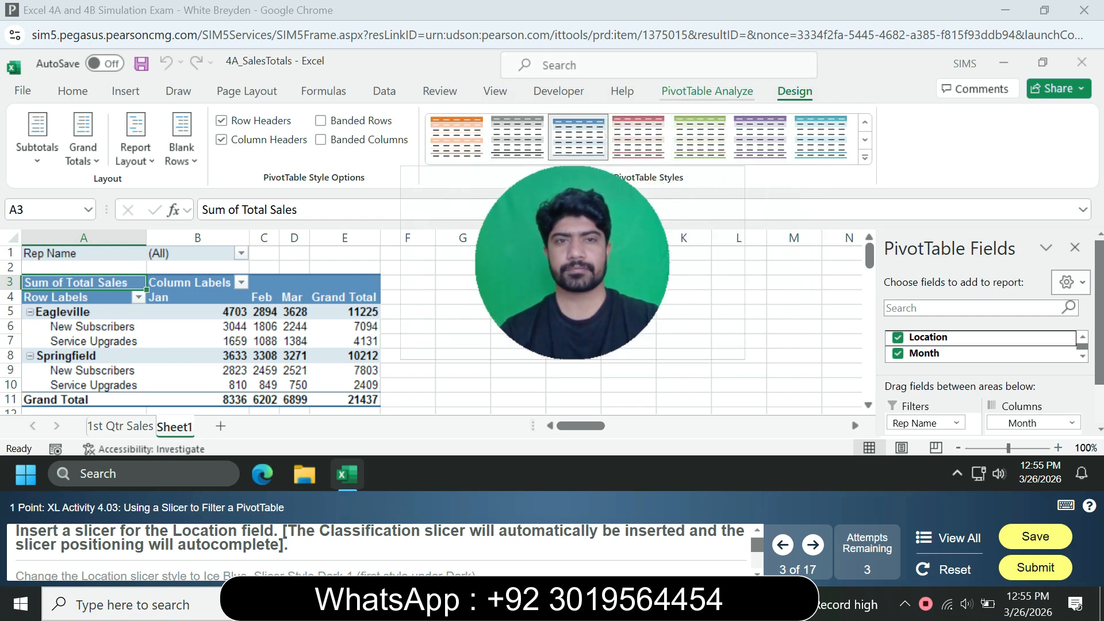
Insert a slicer for the PivotTable's Location field.
left_click(707, 91)
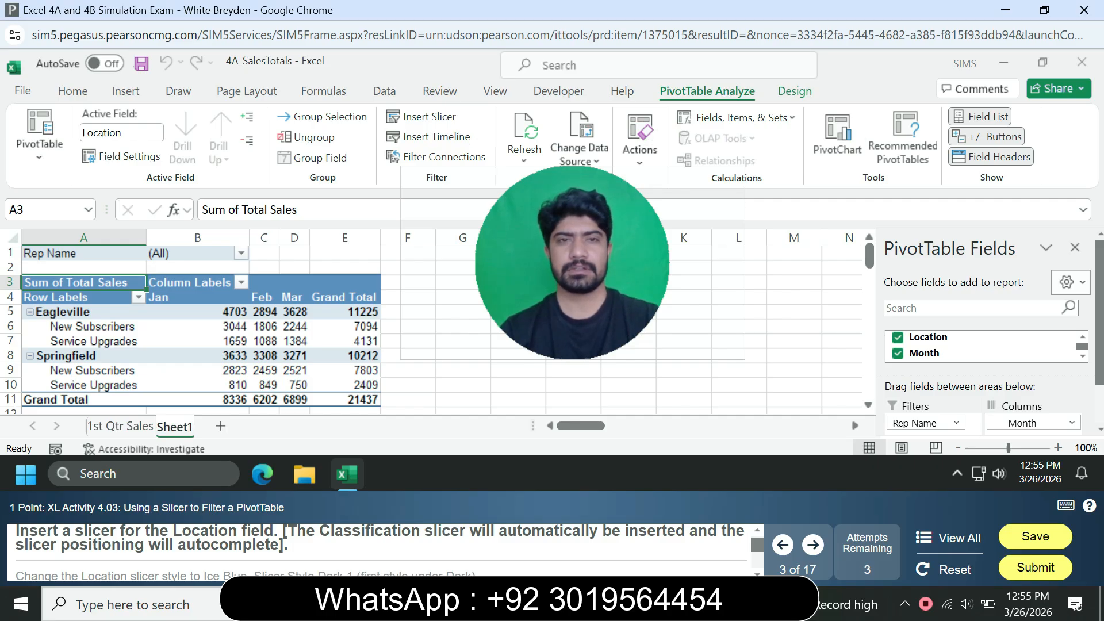
left_click(428, 117)
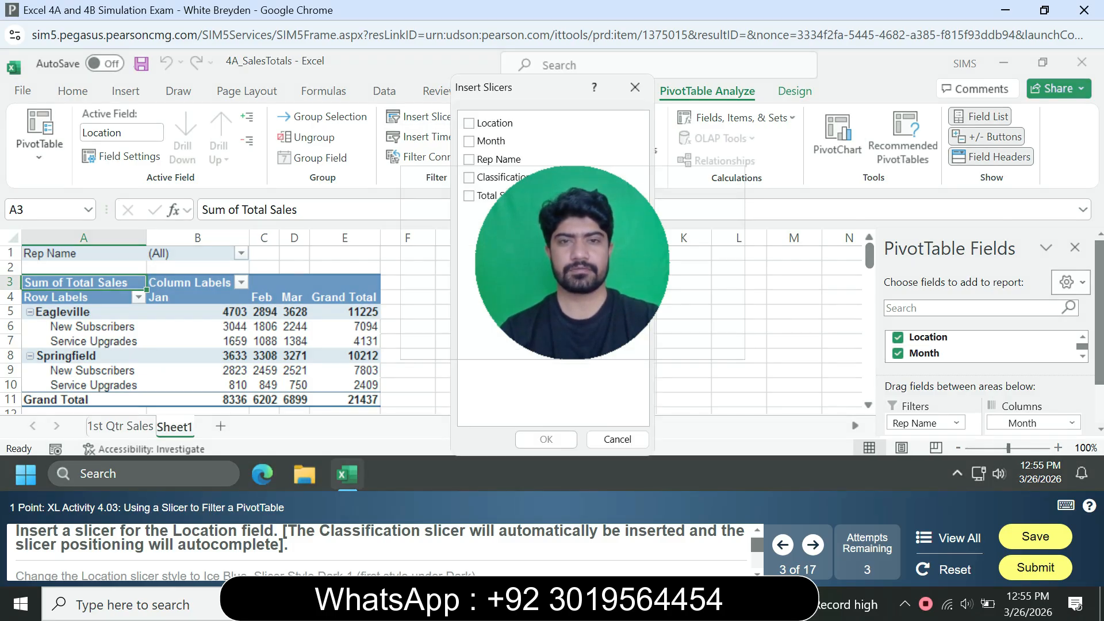
left_click(489, 123)
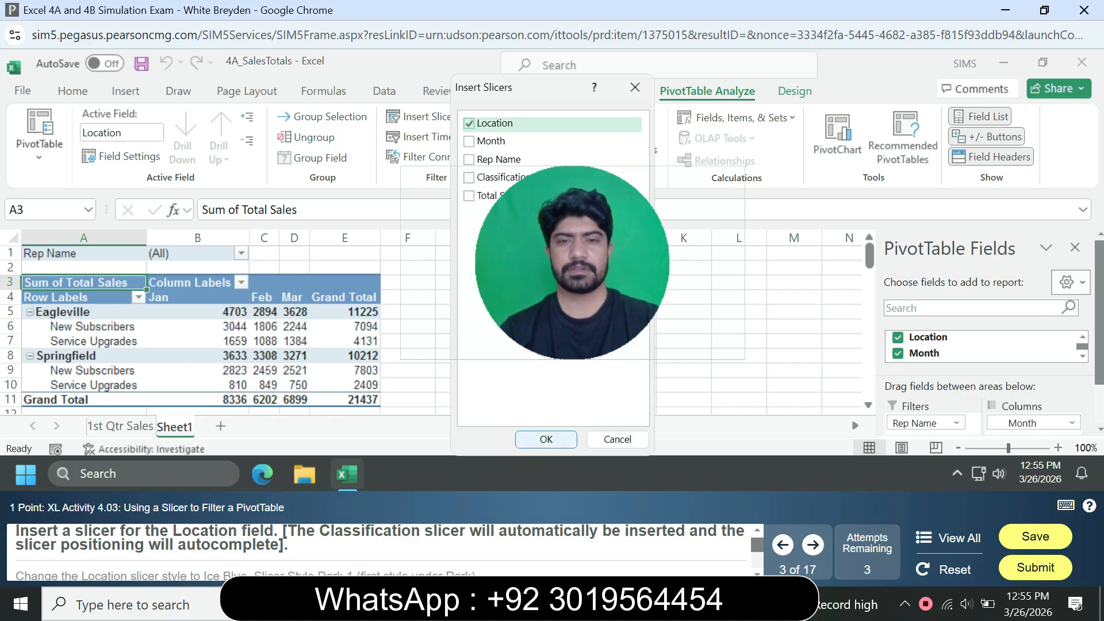
left_click(546, 439)
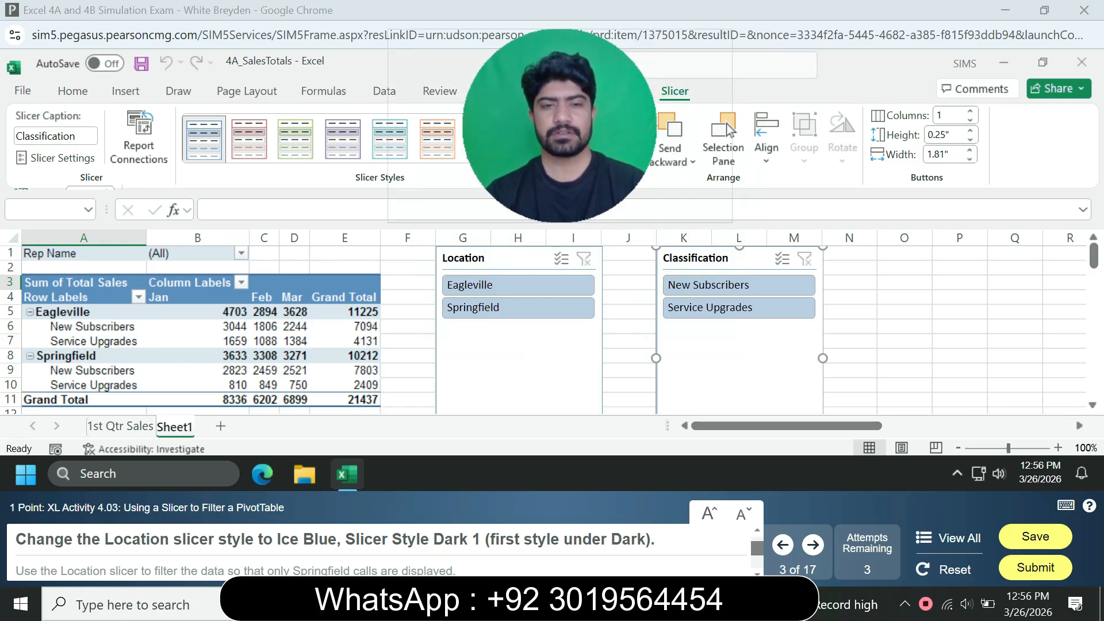
Apply Ice Blue, Slicer Style Dark 1 to the Location slicer and use it to filter the PivotTable to Springfield.
left_click_drag(560, 125, 802, 199)
left_click(518, 356)
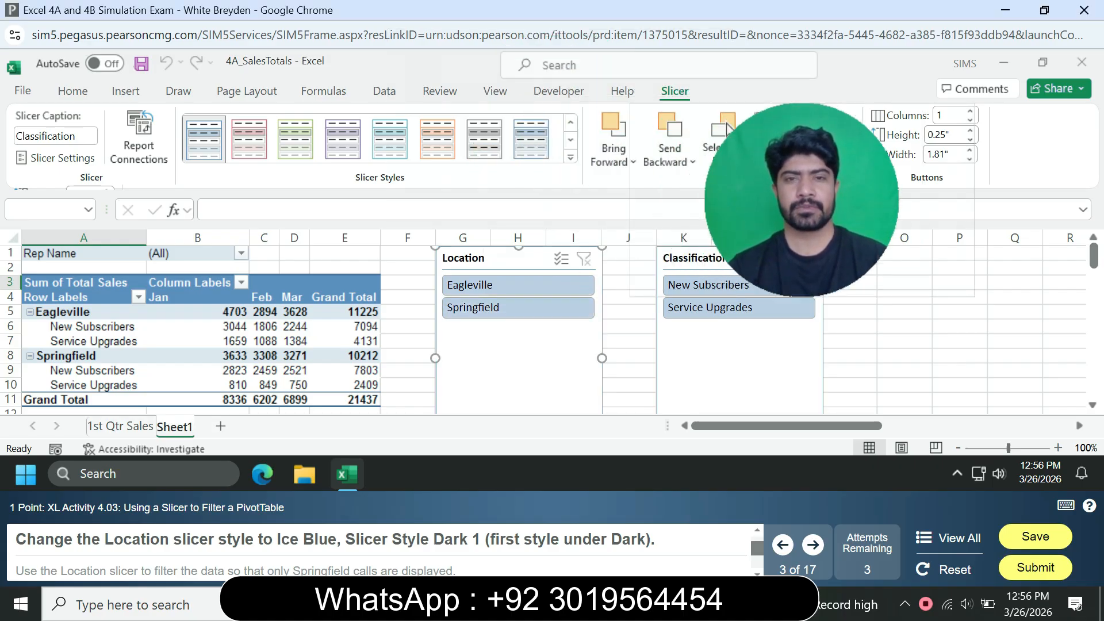
left_click(570, 157)
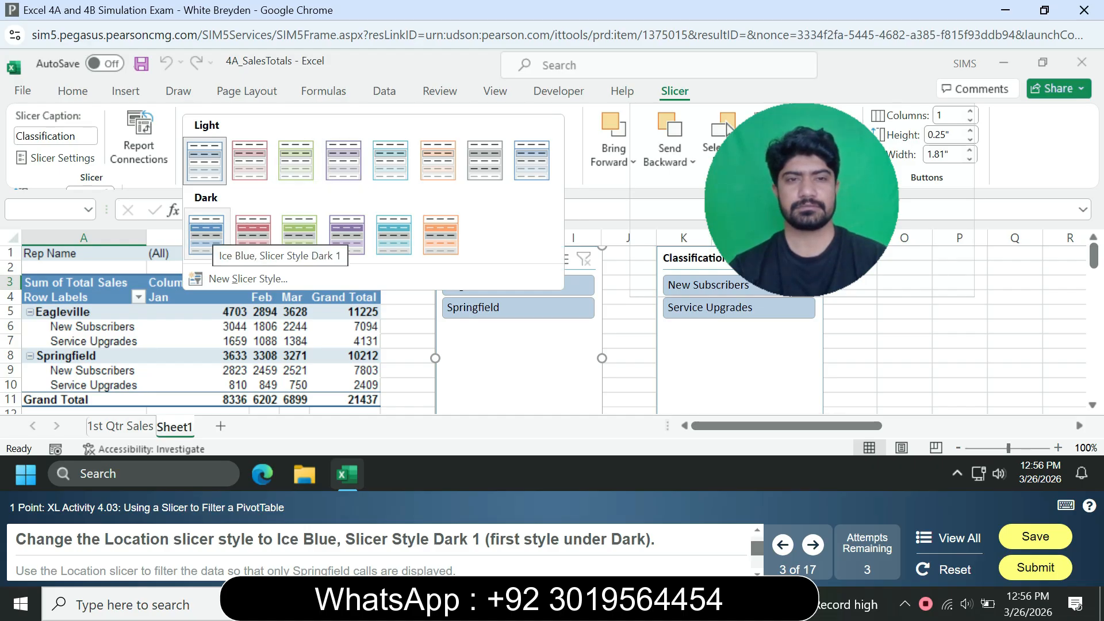
left_click(206, 234)
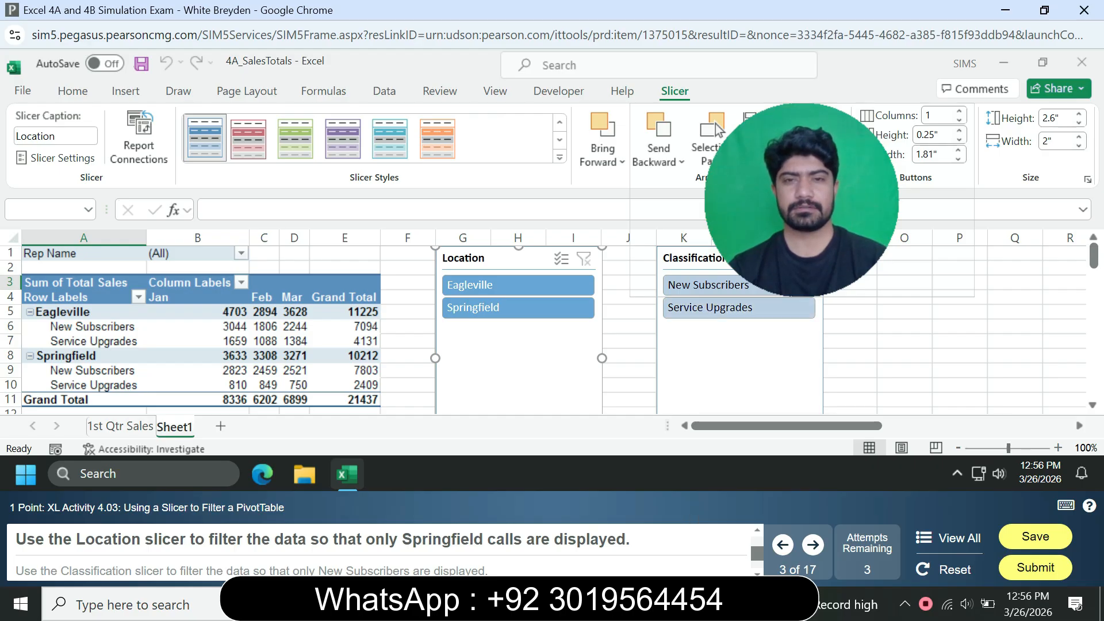
left_click(518, 307)
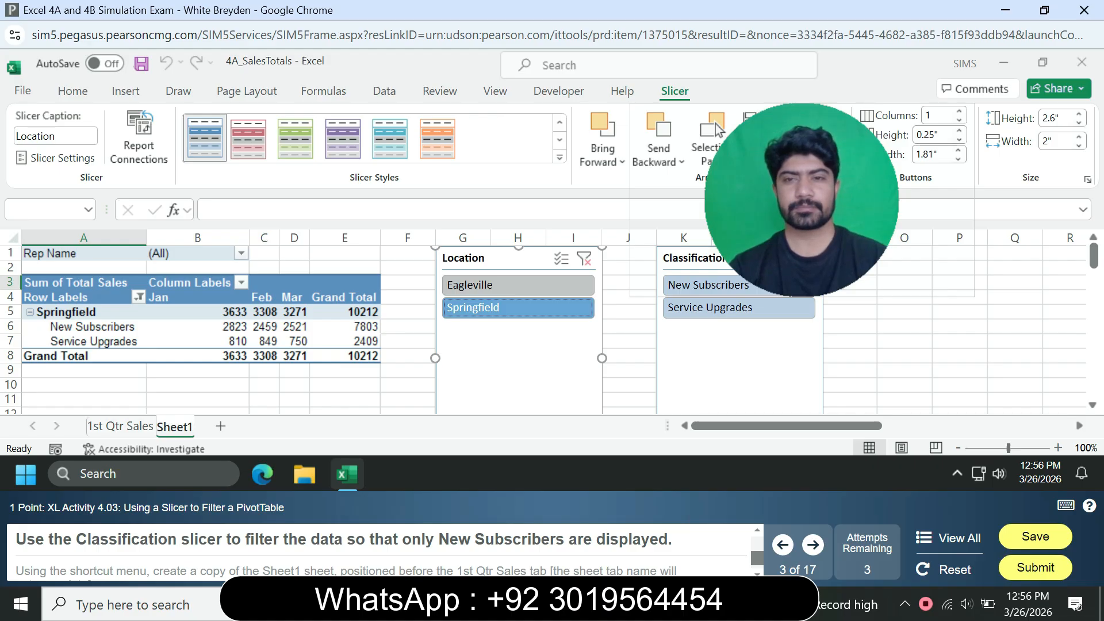
Filter the PivotTable to New Subscribers with the Classification slicer, and create a copy of Sheet1 positioned before the 1st Qtr Sales sheet.
left_click(708, 284)
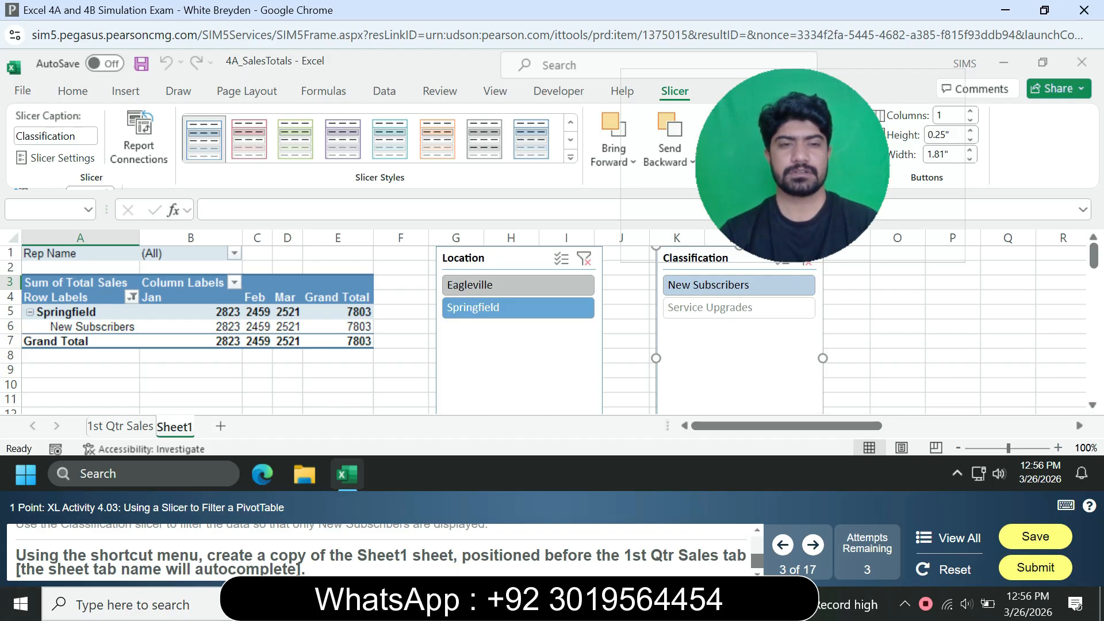
right_click(172, 426)
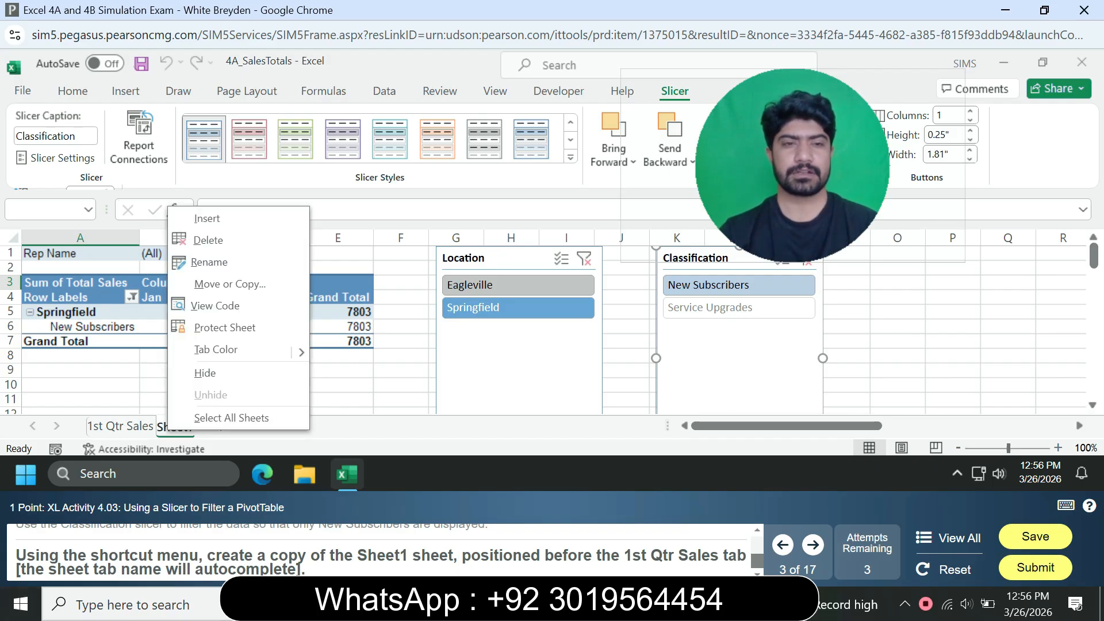
left_click(230, 284)
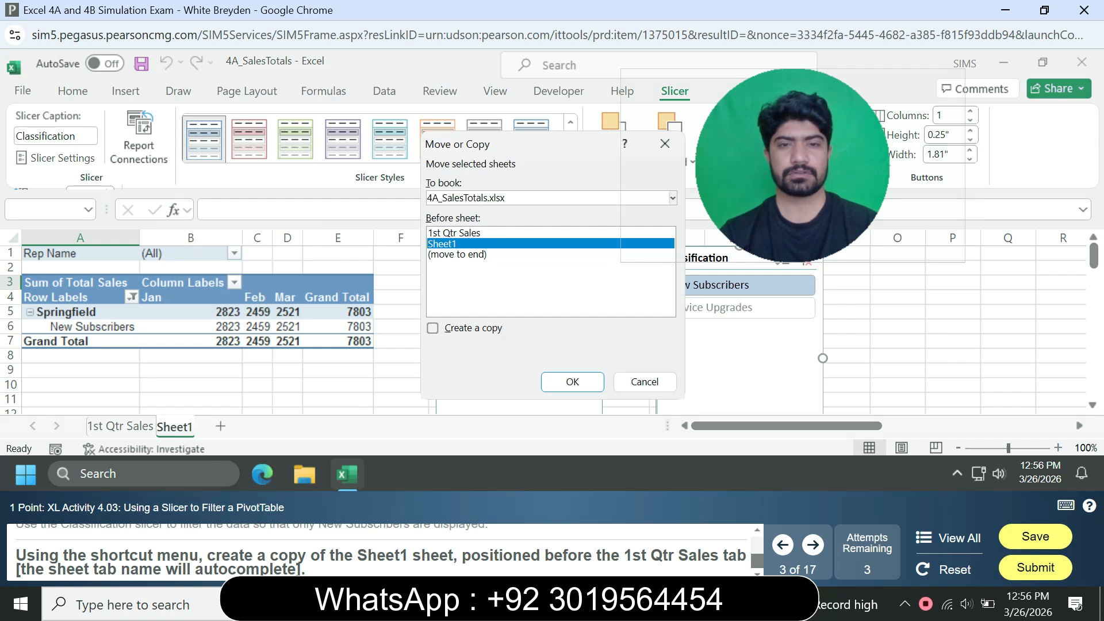
left_click(432, 329)
left_click(572, 382)
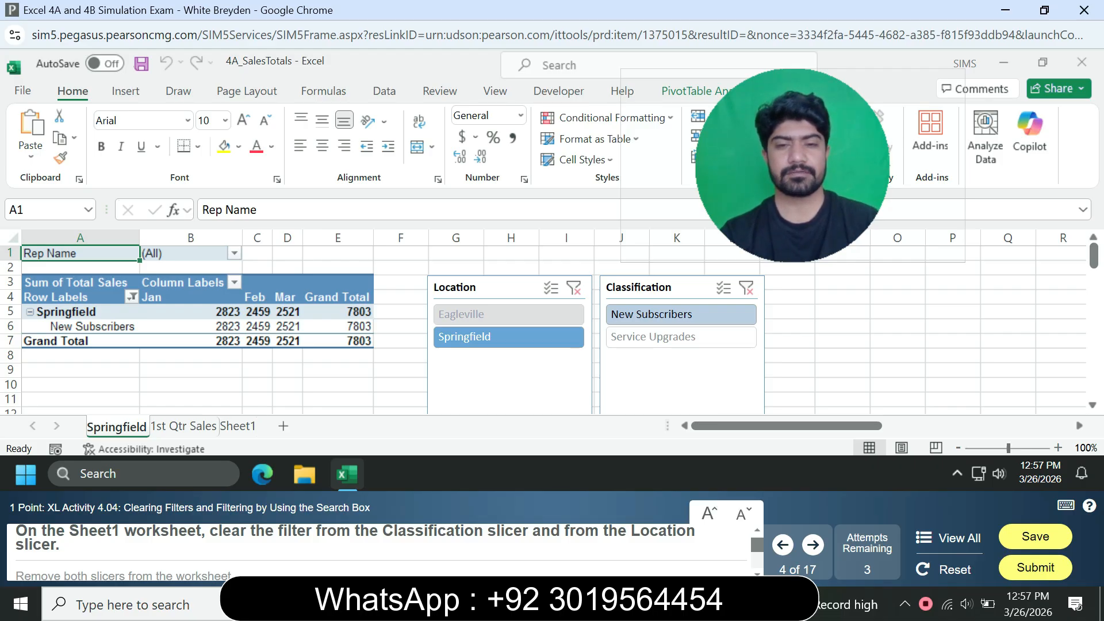
On the Sheet1 worksheet, clear the filters from the Location and Classification slicers.
left_click(574, 288)
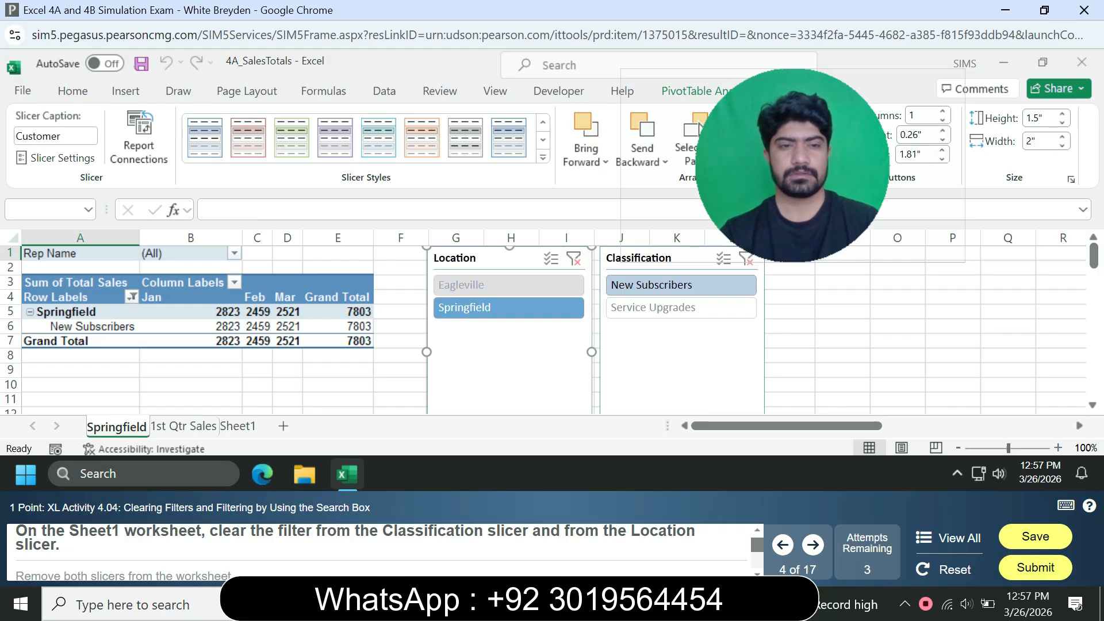
left_click(235, 426)
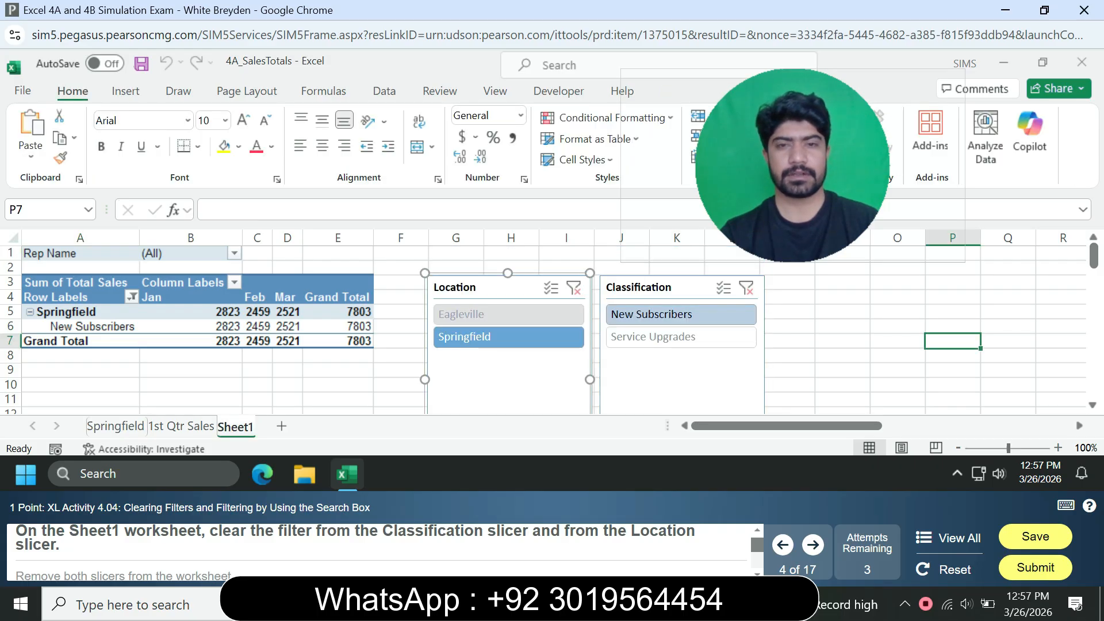
left_click(574, 287)
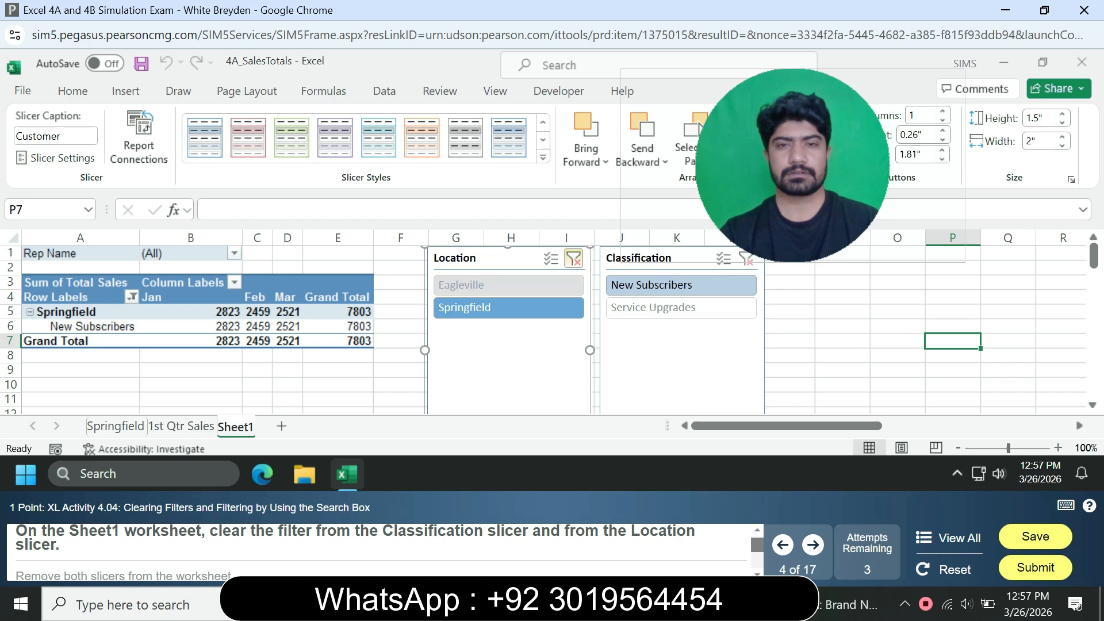
left_click(574, 258)
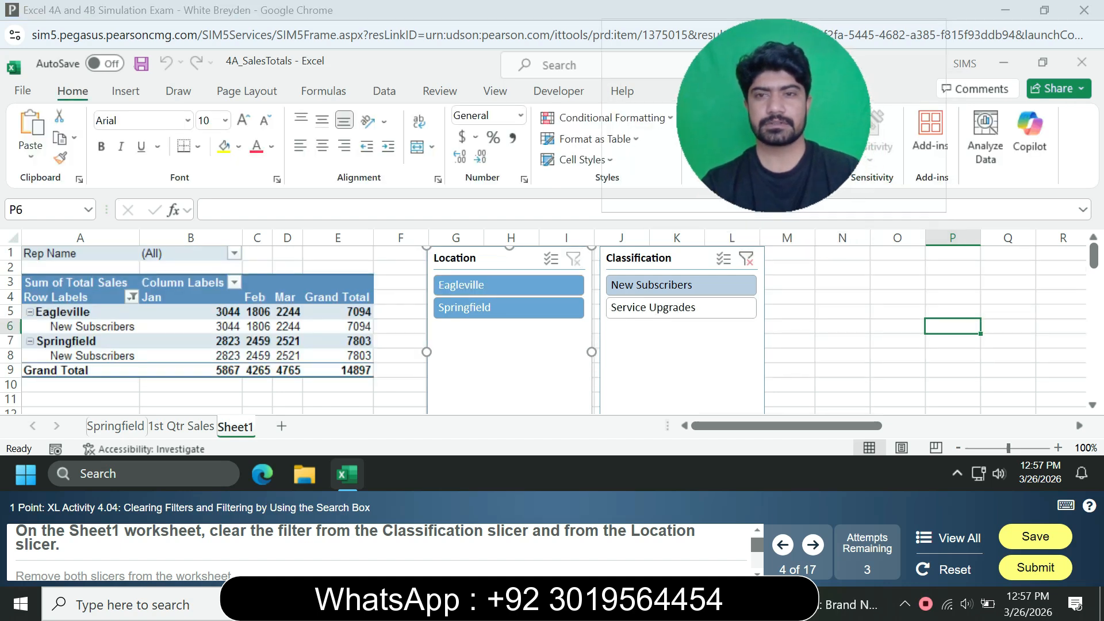
left_click(746, 258)
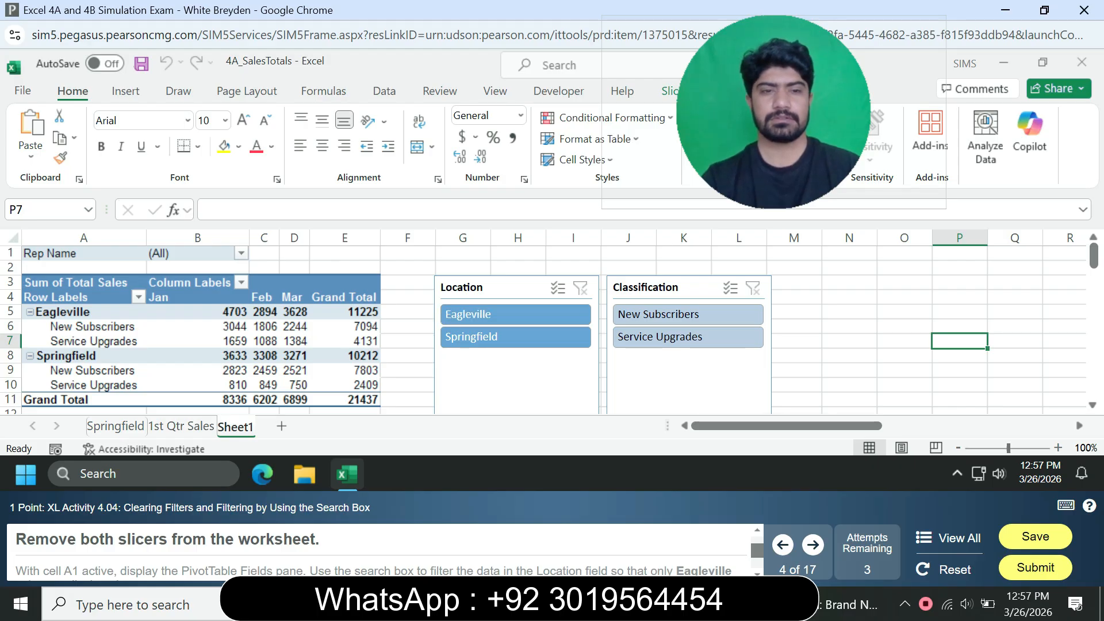
Remove the Location and Classification slicers from the Sheet1 worksheet.
right_click(477, 299)
left_click(552, 293)
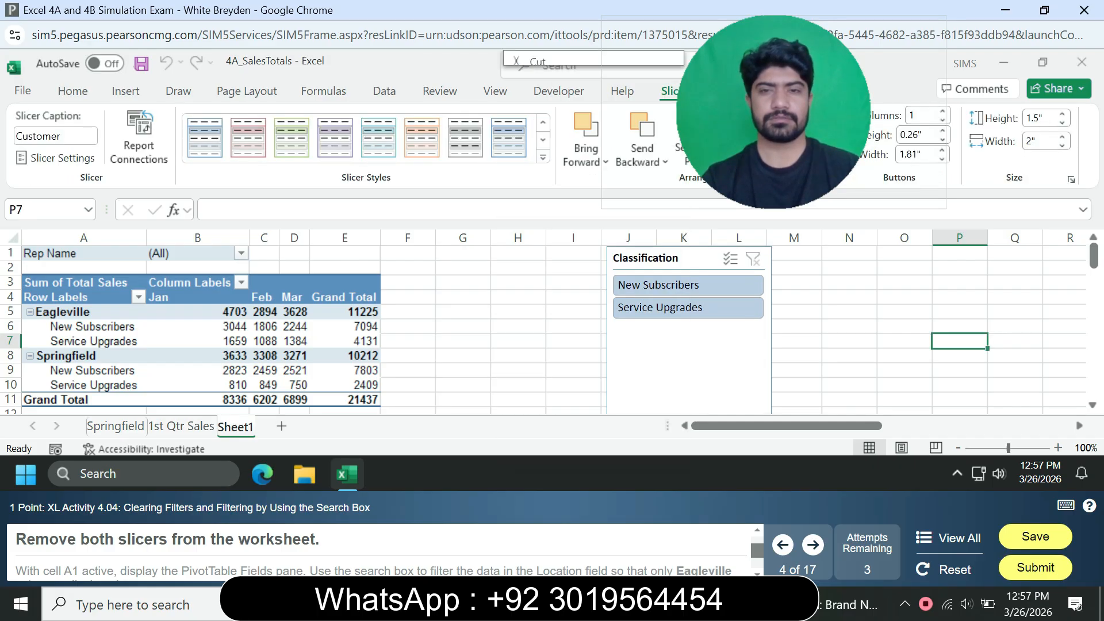
left_click(672, 270)
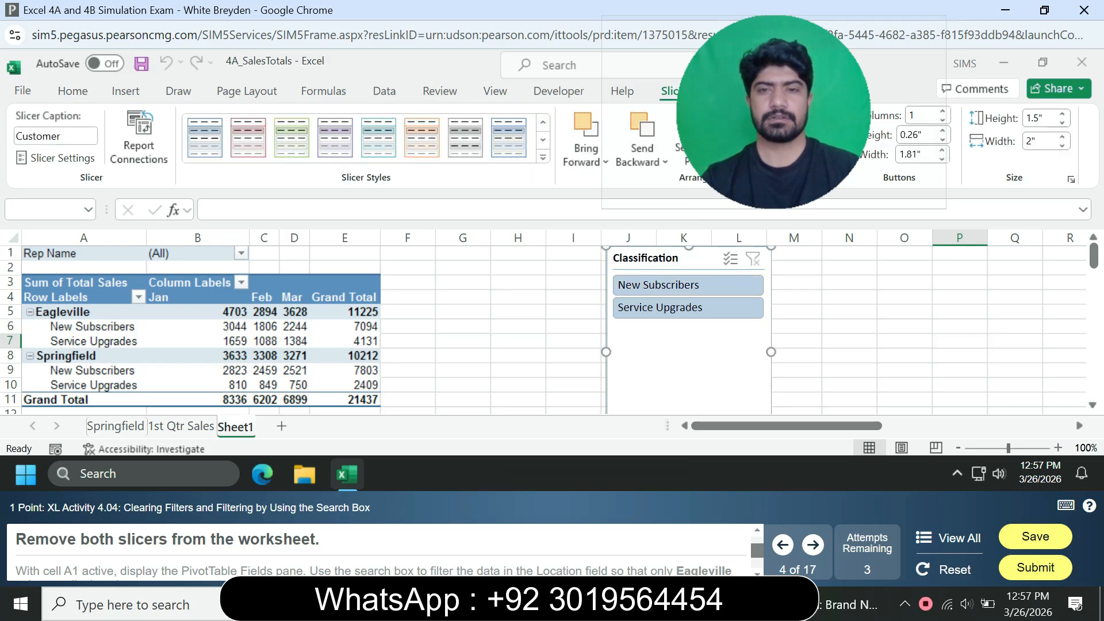
right_click(673, 270)
left_click(724, 294)
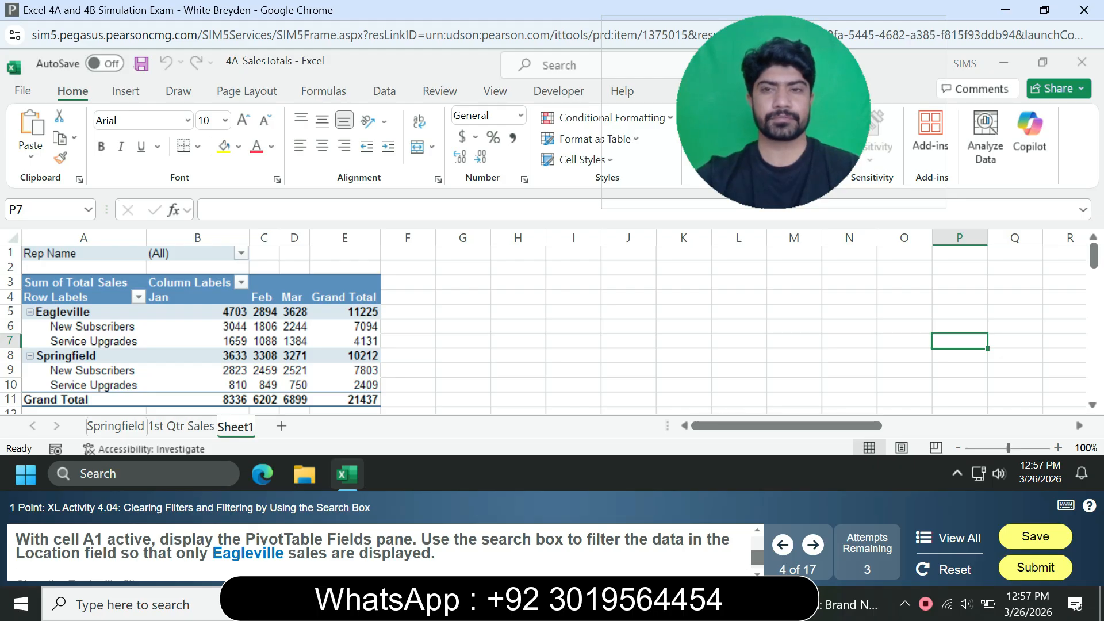
Make cell A1 active and display the PivotTable Fields pane.
left_click(44, 210)
key("Return")
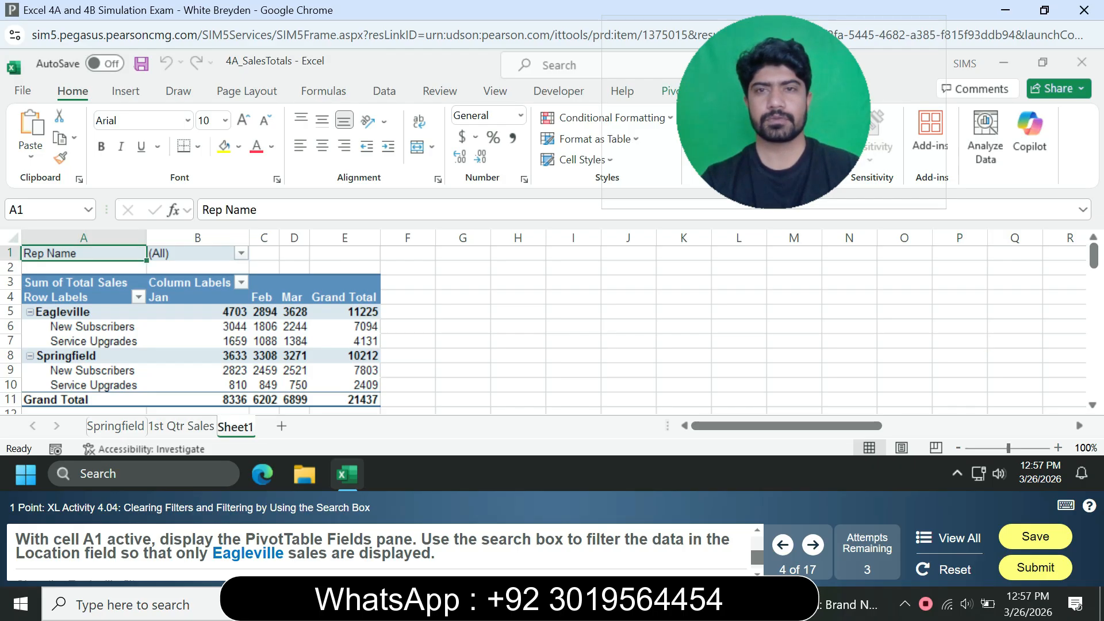
left_click_drag(773, 112, 615, 243)
left_click(707, 92)
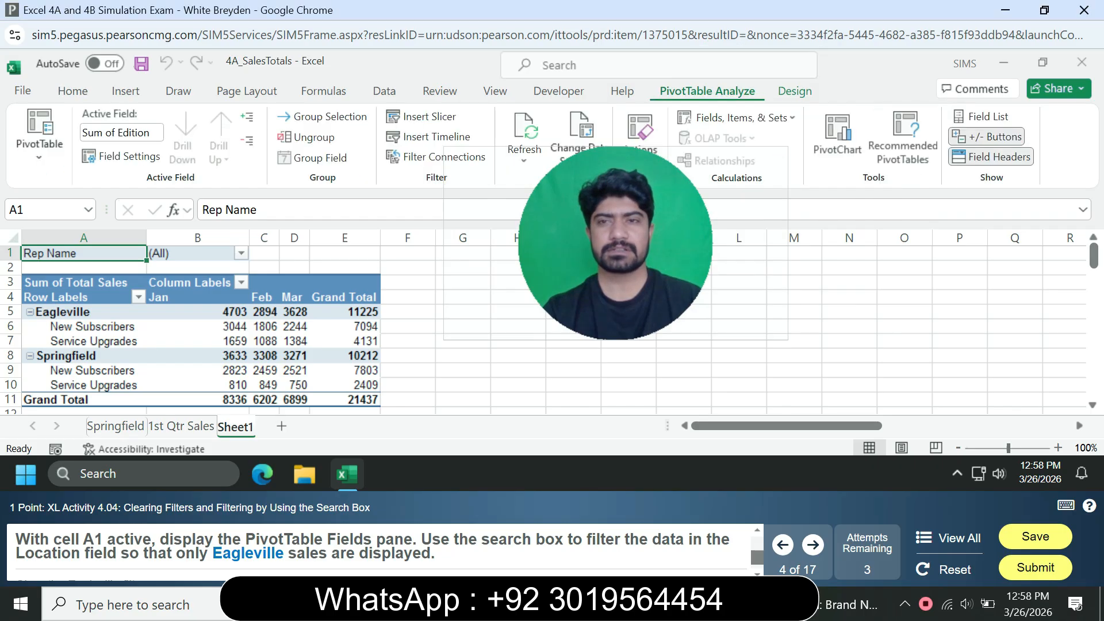
left_click(980, 117)
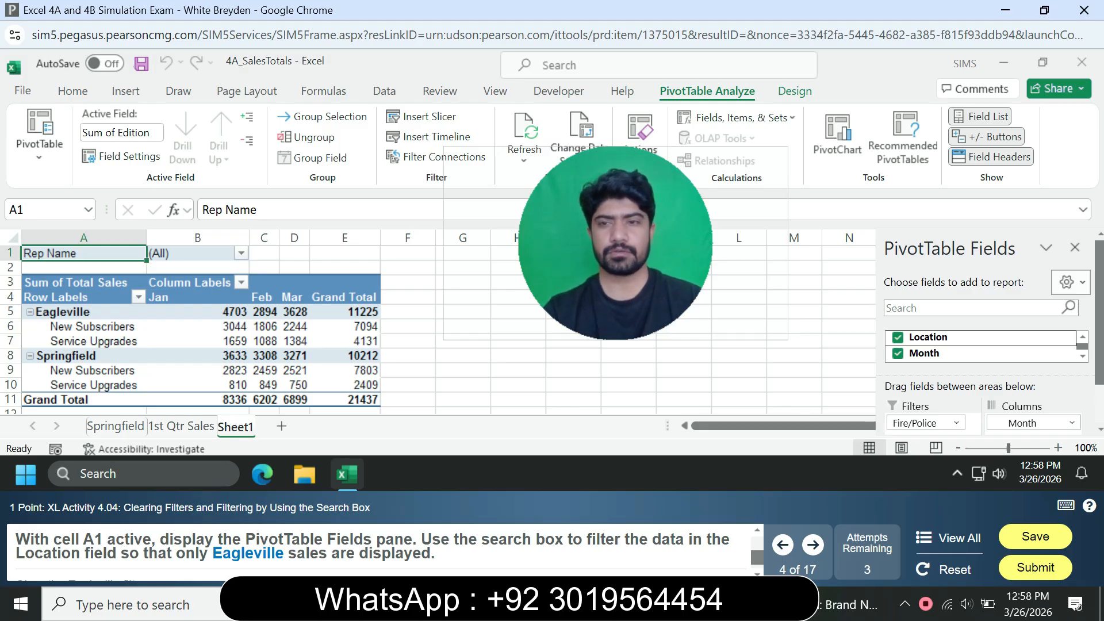
Filter the Location field from the PivotTable Fields pane so that only Eagleville sales are included.
left_click(1056, 338)
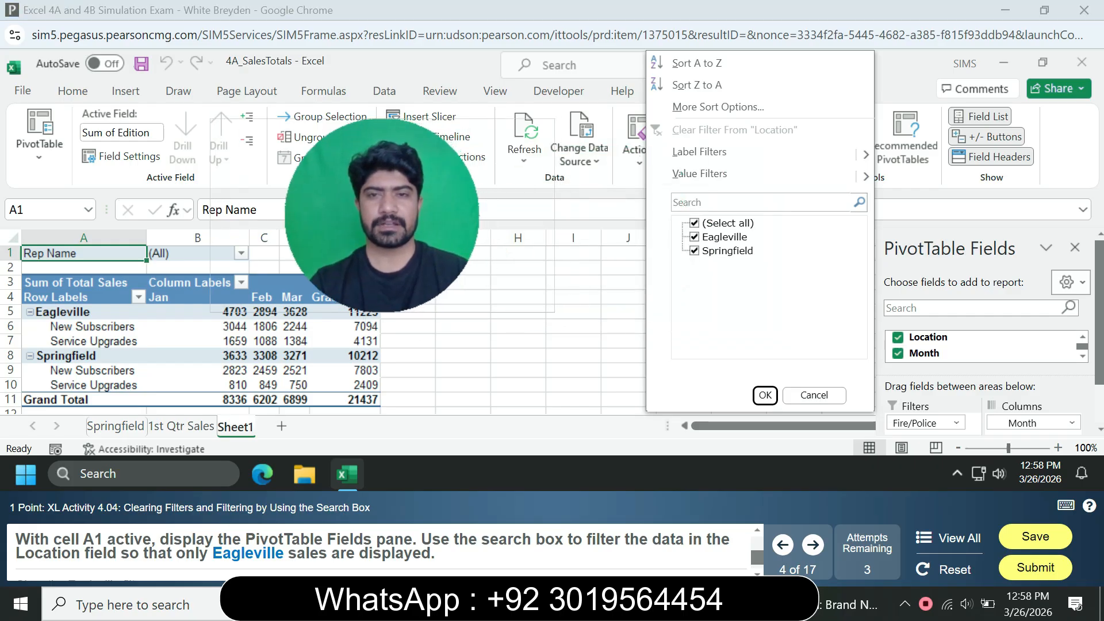
left_click(694, 223)
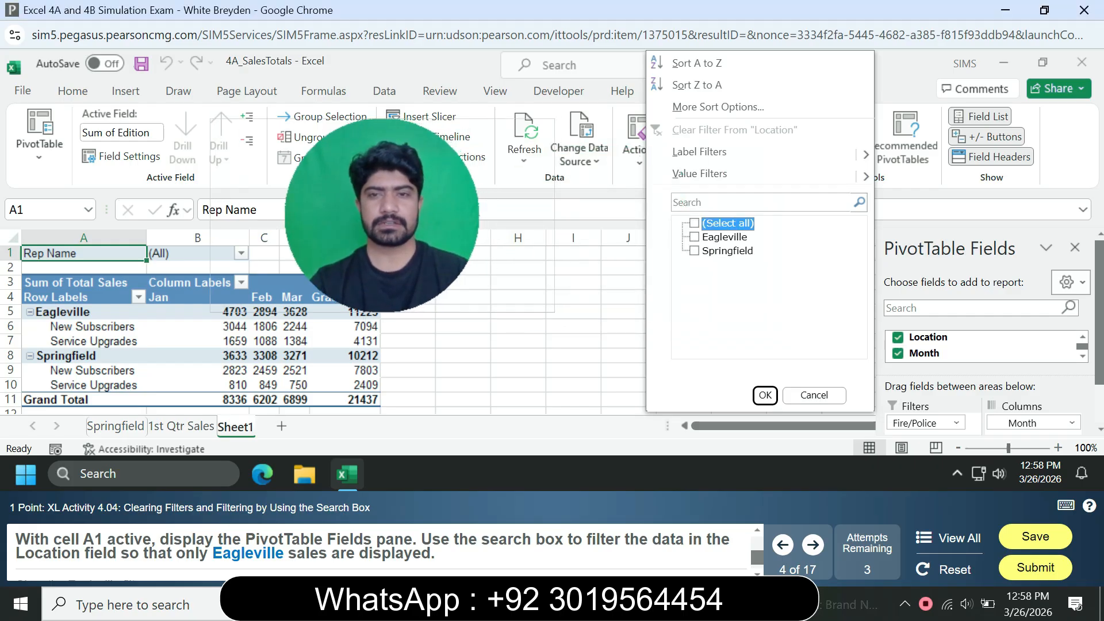
left_click(695, 237)
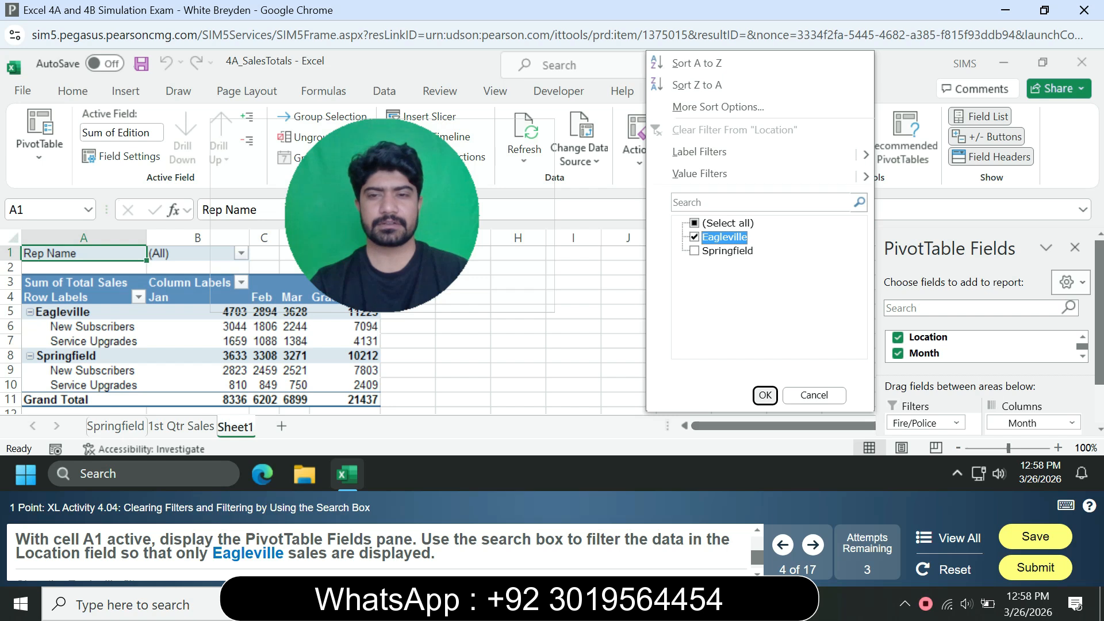
left_click(764, 395)
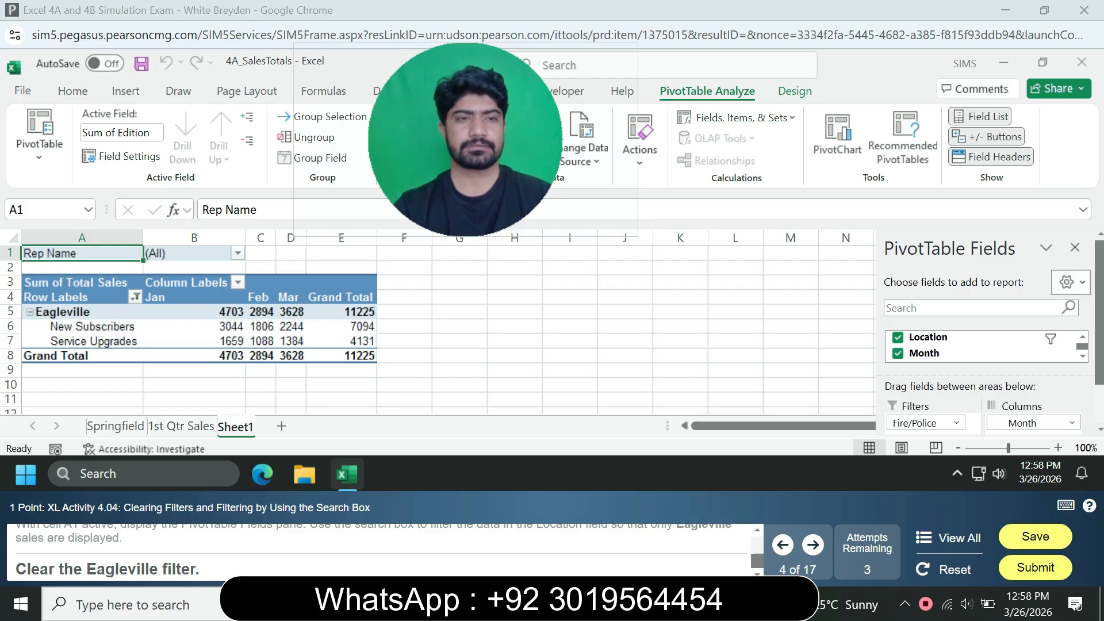
Clear the Eagleville filter from the PivotTable's Location field.
left_click(135, 298)
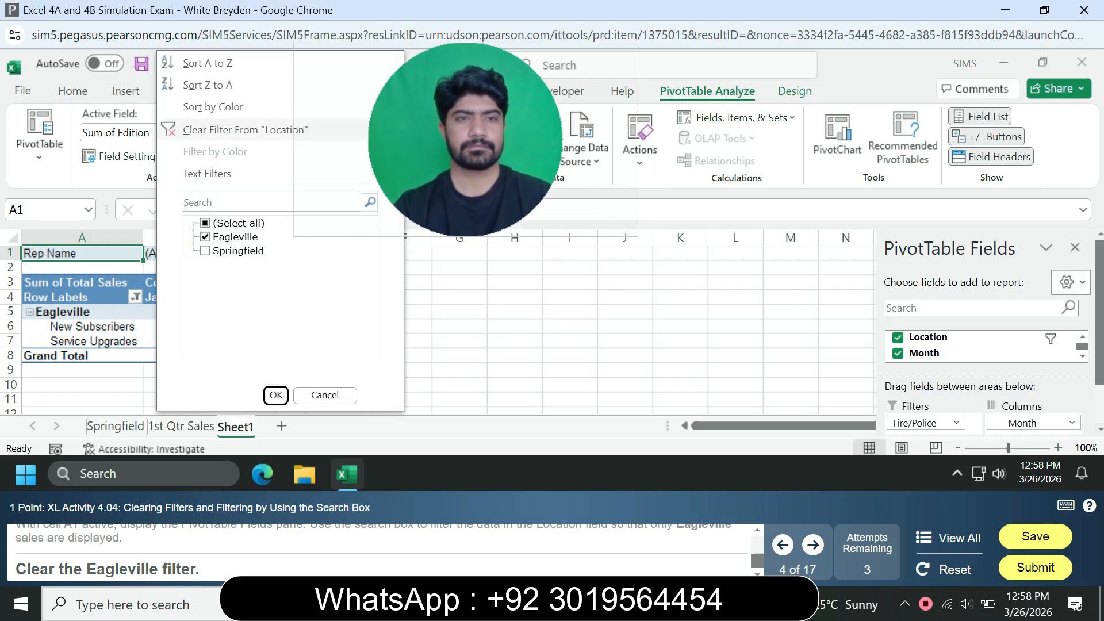
left_click(244, 130)
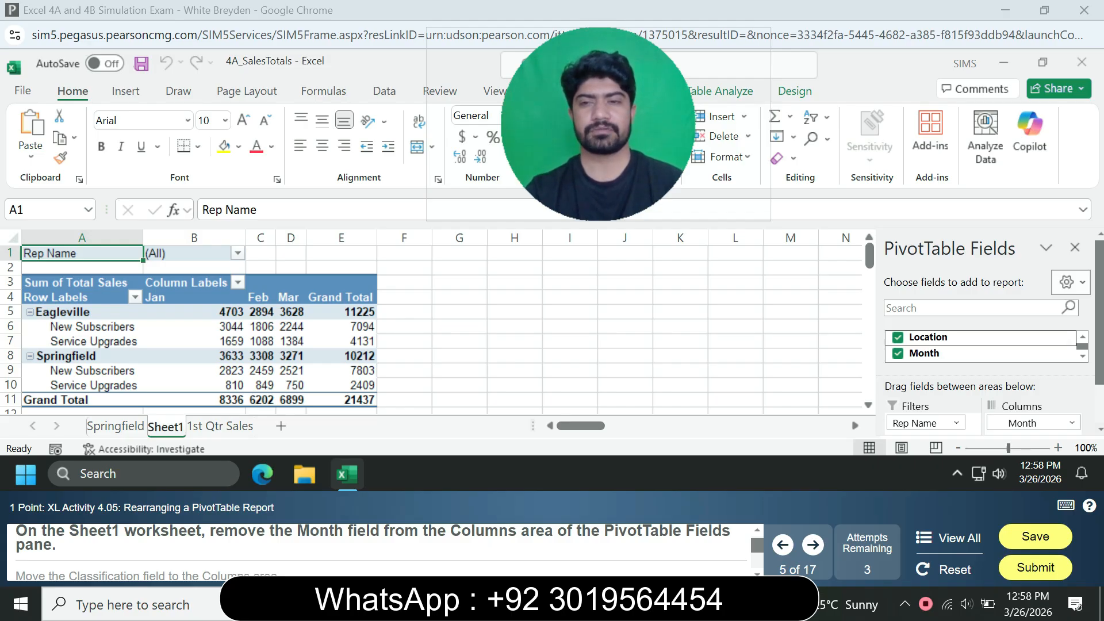
Remove the Month field from the Columns area and move the Classification field from Rows to Columns.
scroll(987, 332, "down", 2)
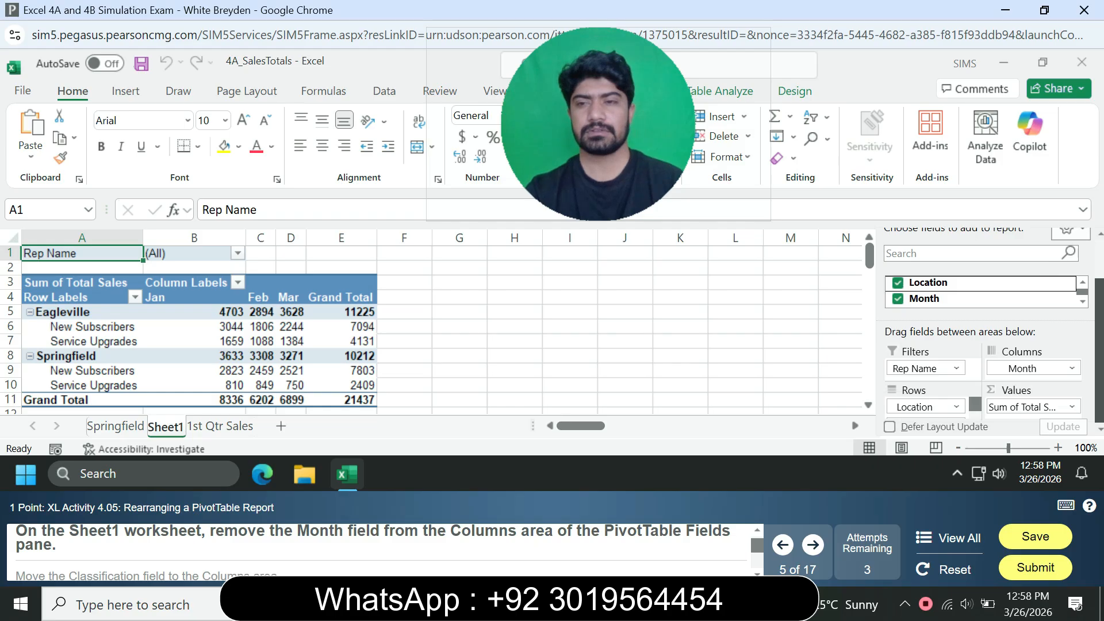
left_click(1033, 368)
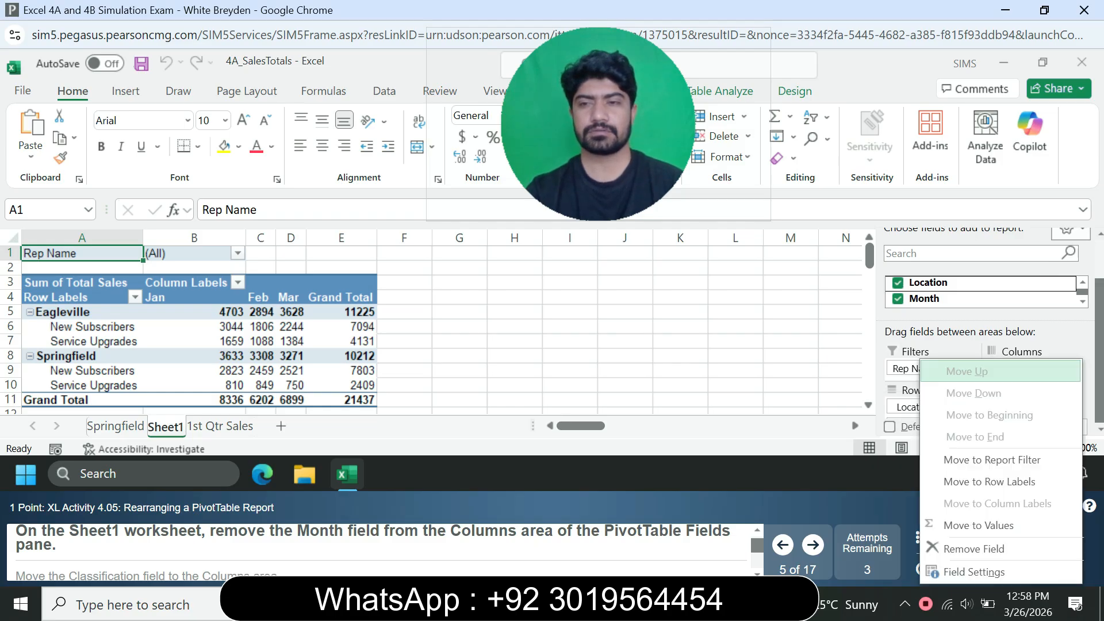
left_click(973, 548)
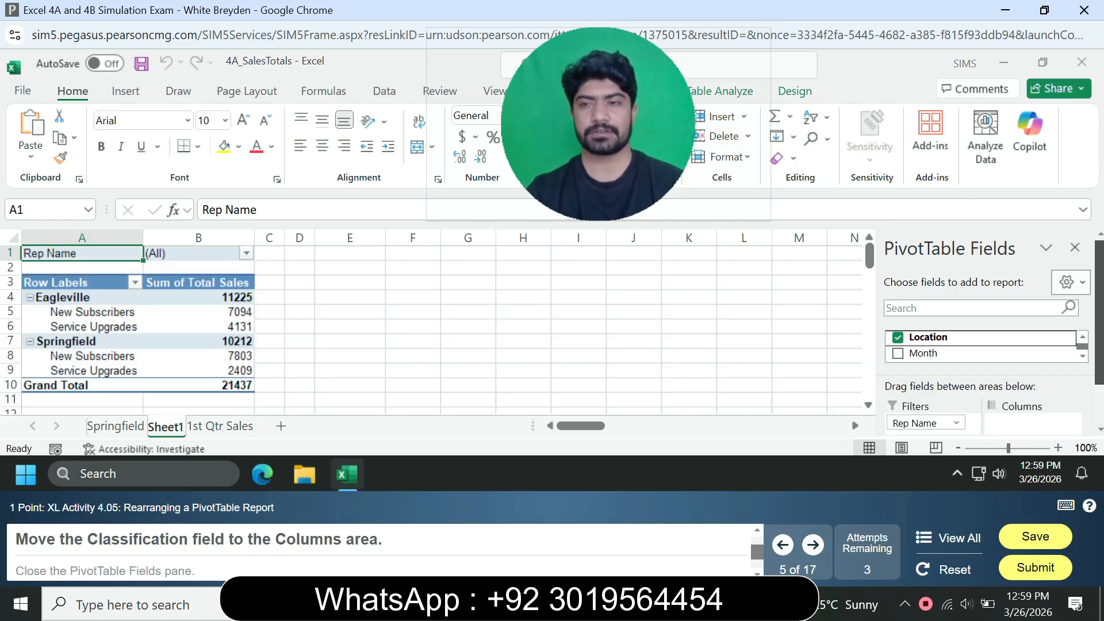
scroll(986, 332, "down", 3)
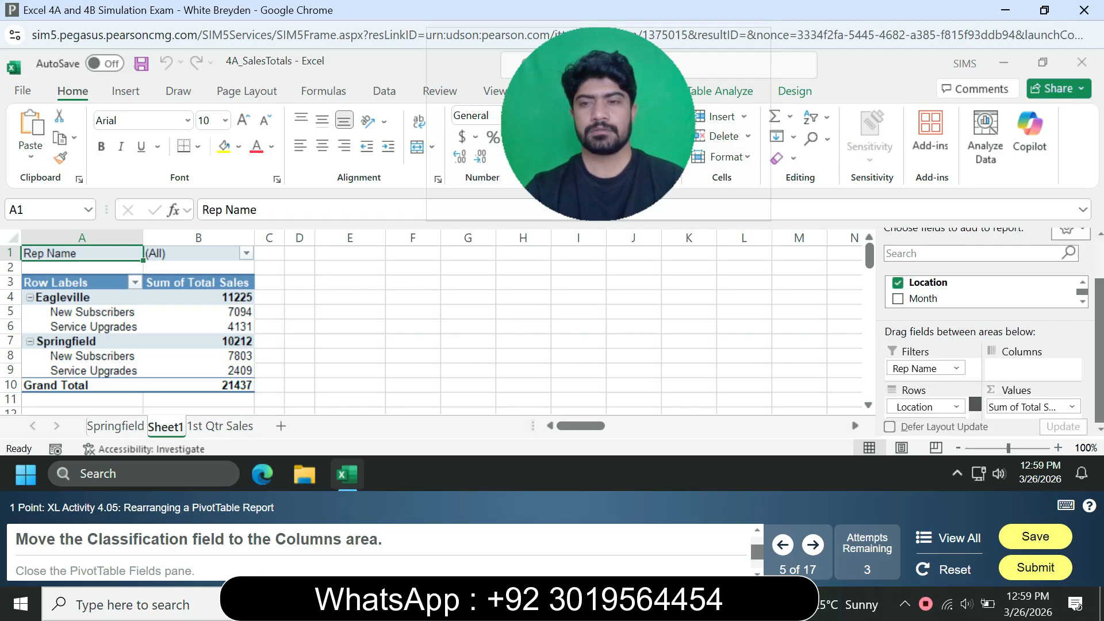
left_click_drag(925, 418, 1026, 368)
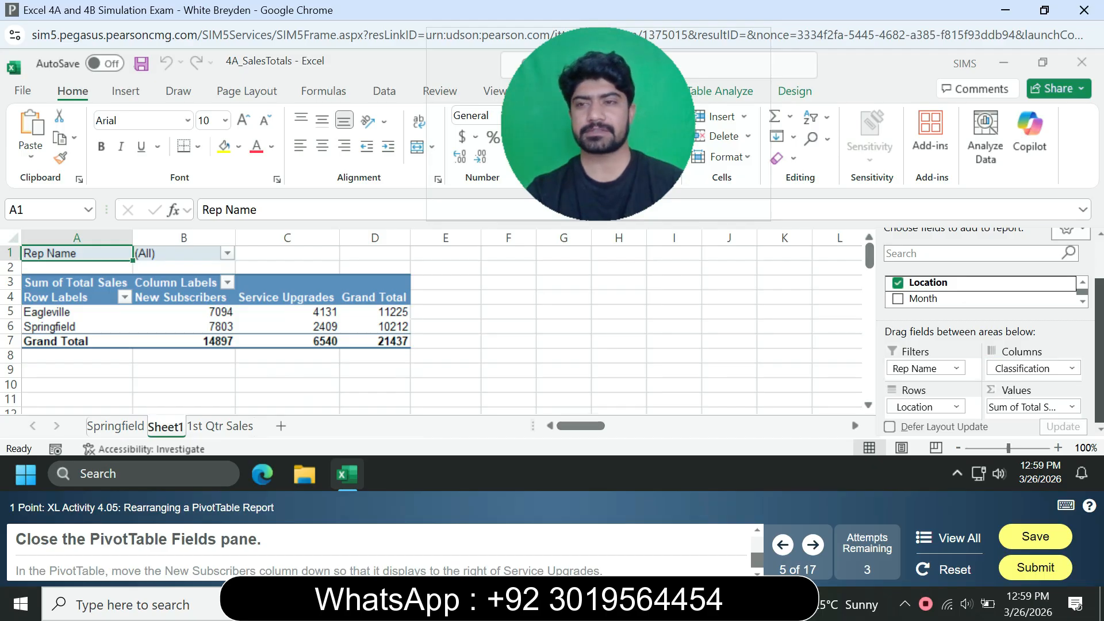
Close the PivotTable Fields pane and move the New Subscribers column down, to the right of Service Upgrades.
scroll(986, 332, "up", 2)
left_click(1075, 232)
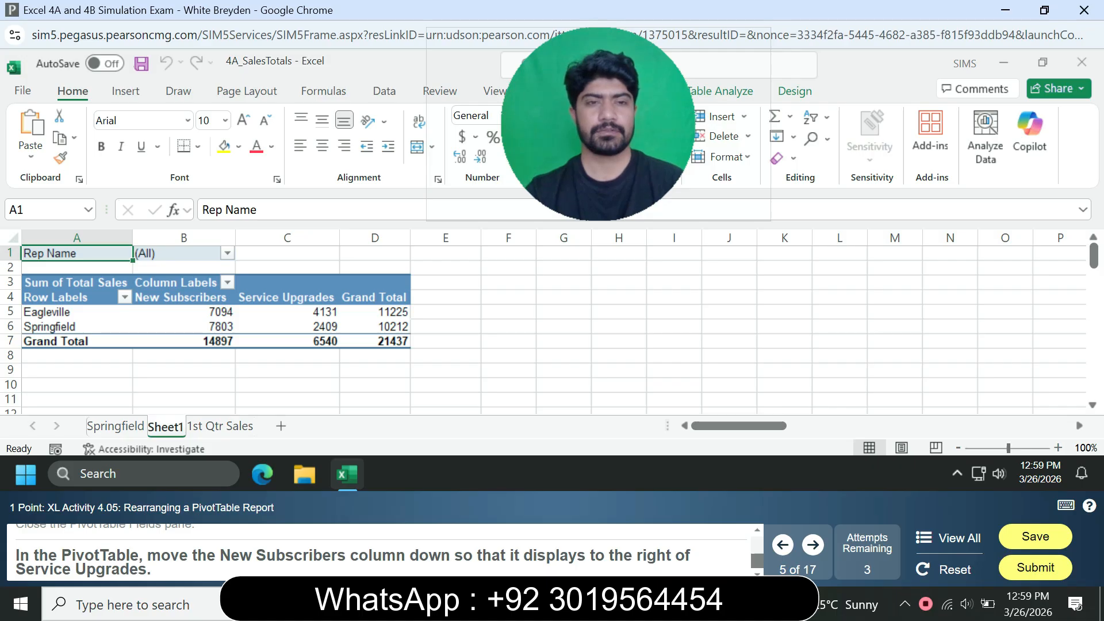
right_click(161, 296)
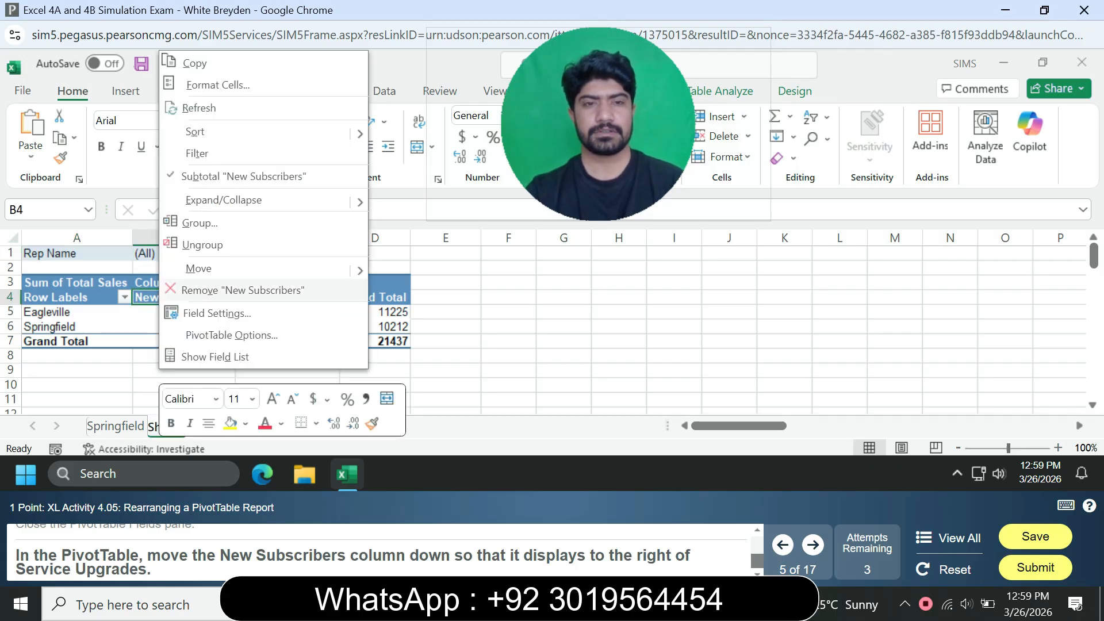
mouse_move(198, 269)
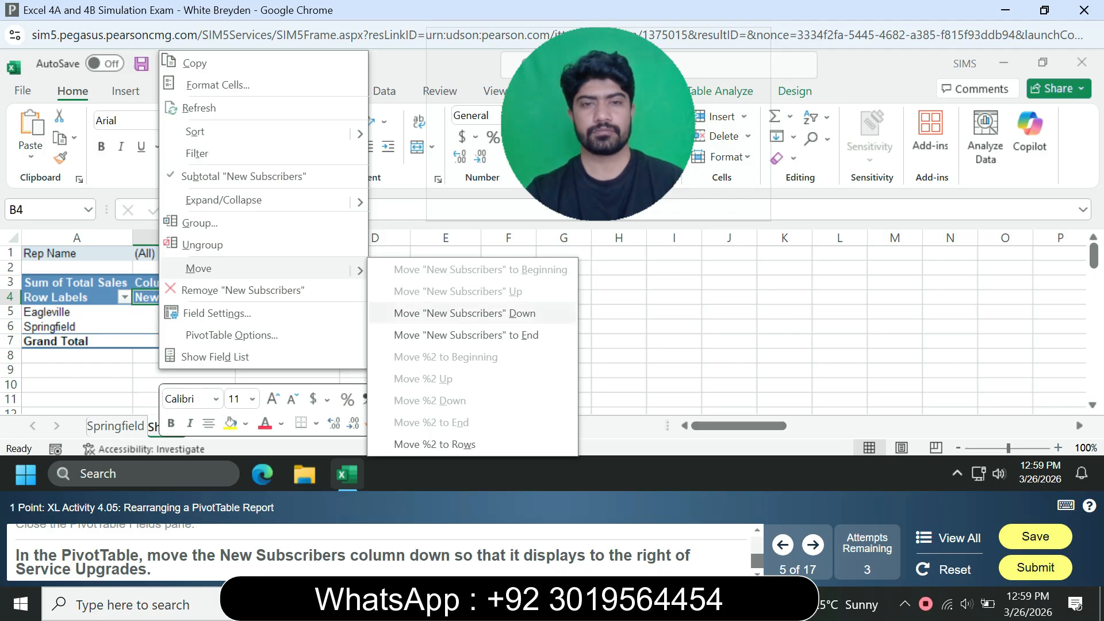
left_click(464, 312)
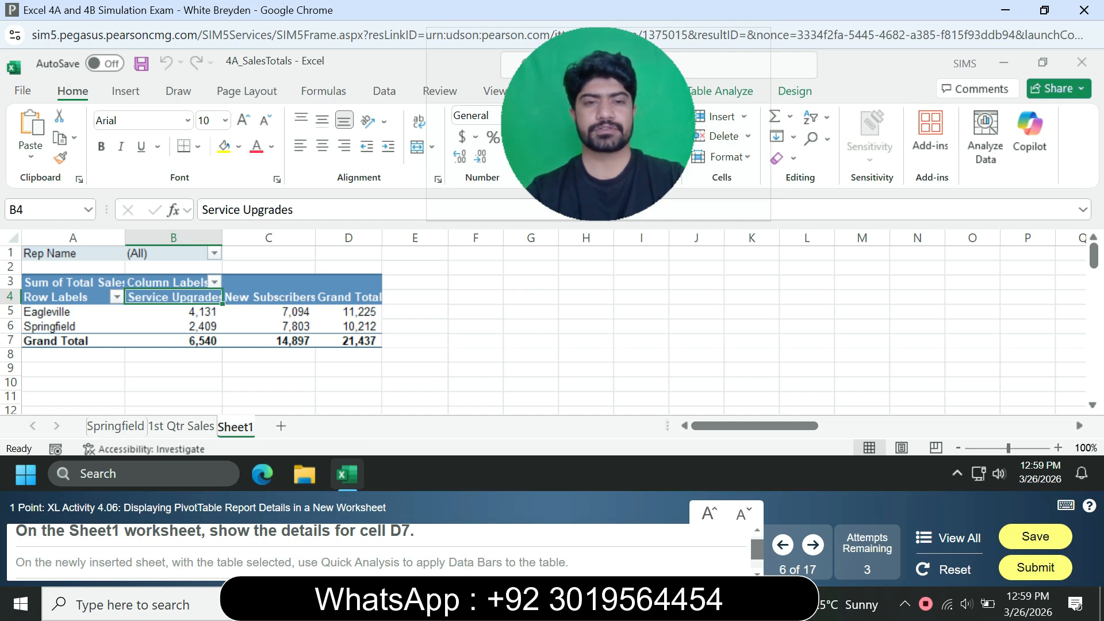
Show the details behind the PivotTable's grand total in cell D7 on a new worksheet.
left_click(44, 210)
type("D7")
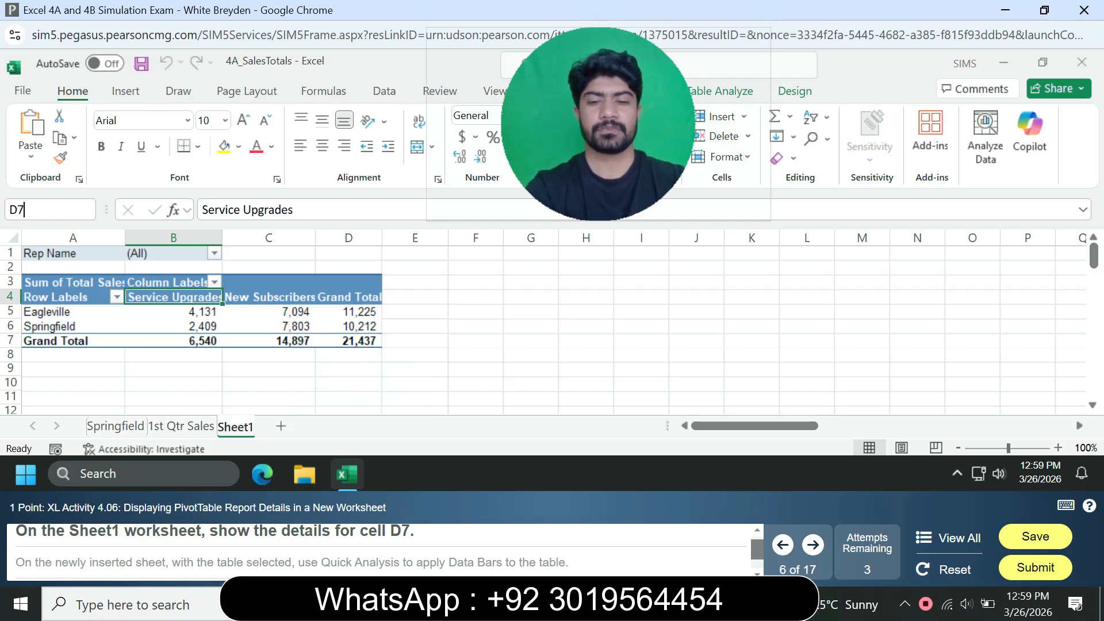
key("Return")
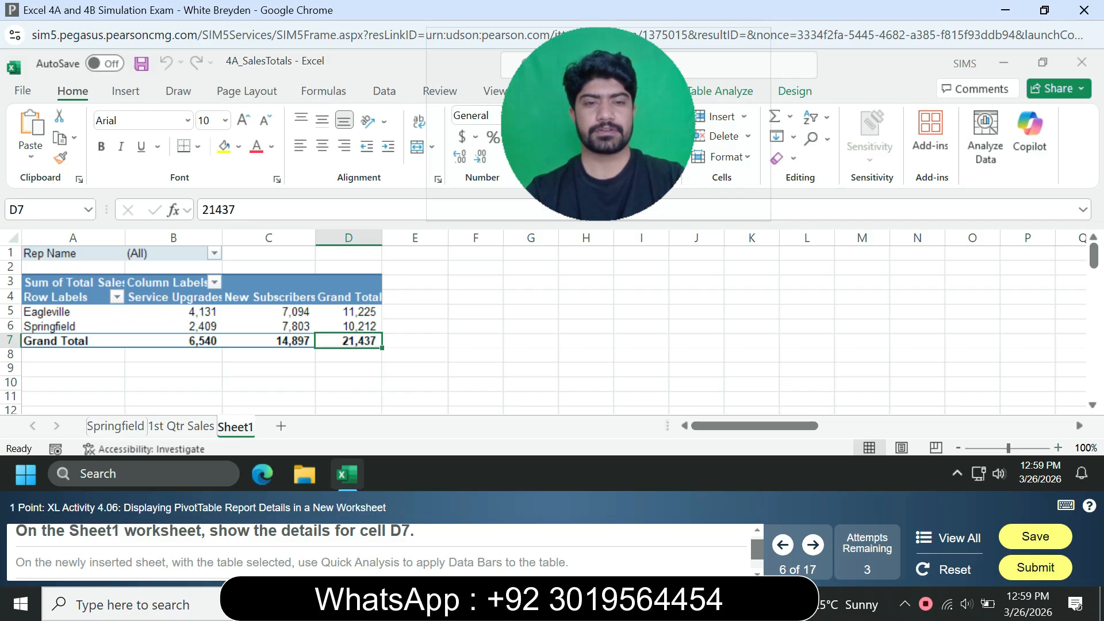
right_click(357, 342)
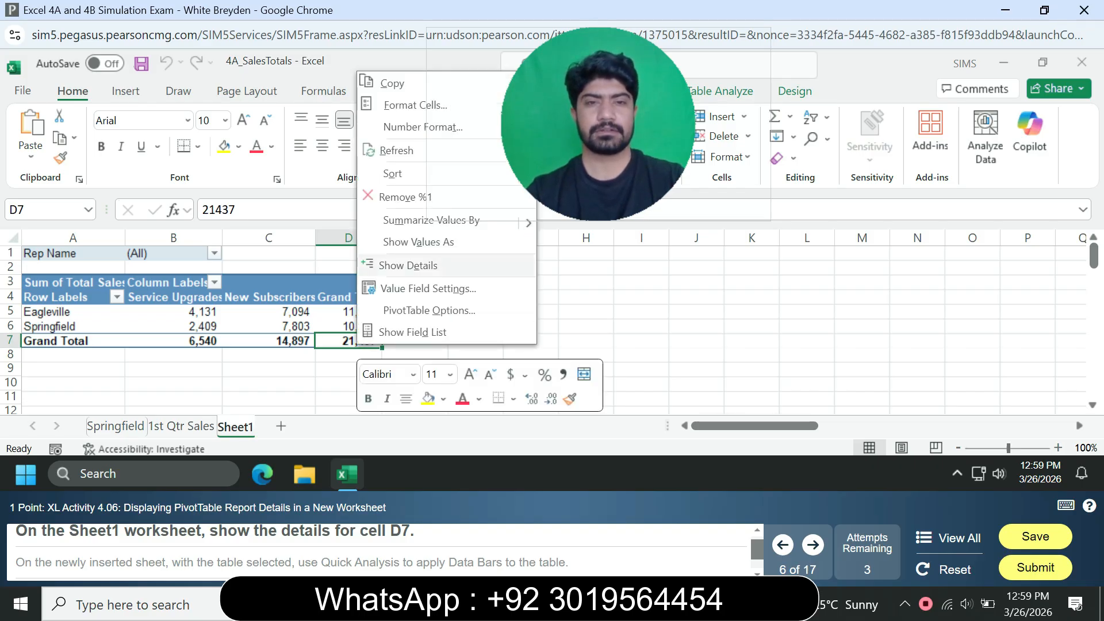
left_click(408, 266)
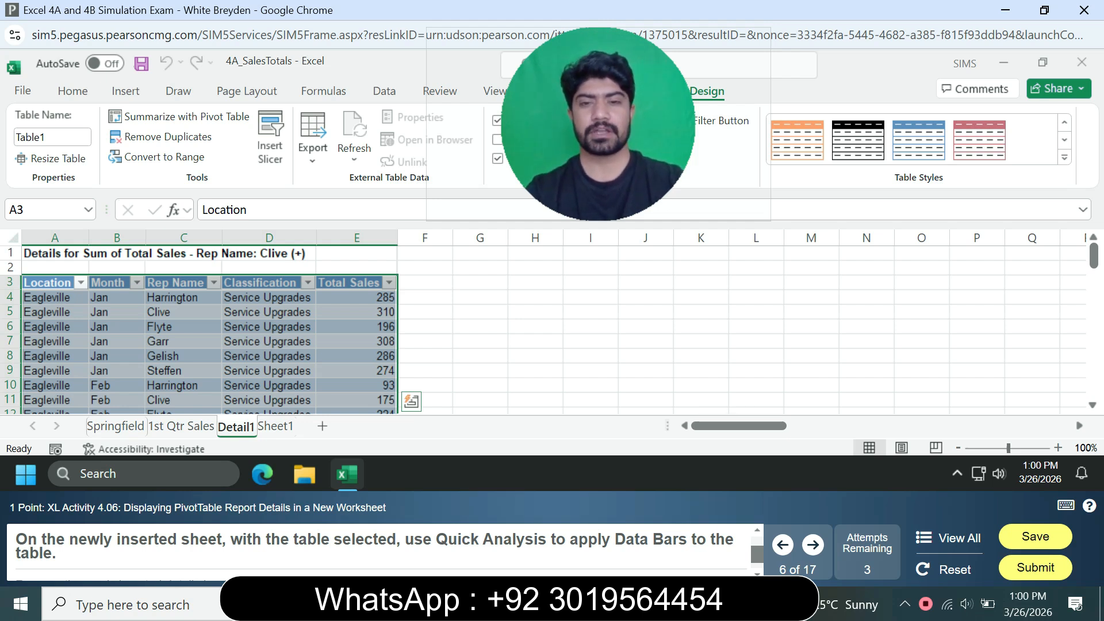
Apply Data Bars to the selected details table with Quick Analysis and rename the Detail1 sheet as Data Bars.
left_click(411, 402)
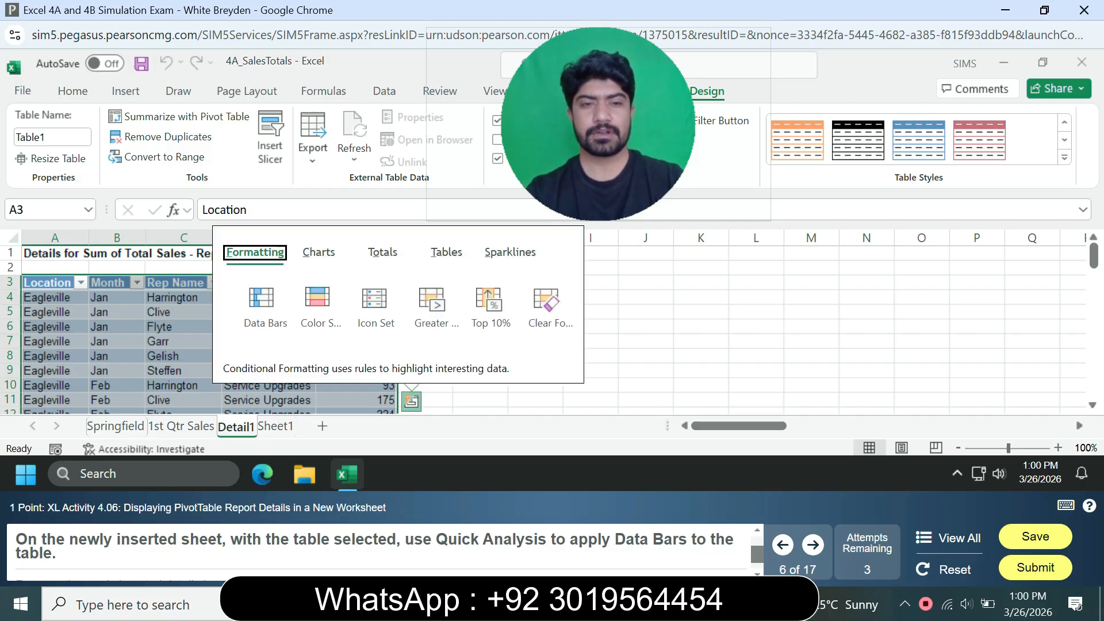
left_click(262, 304)
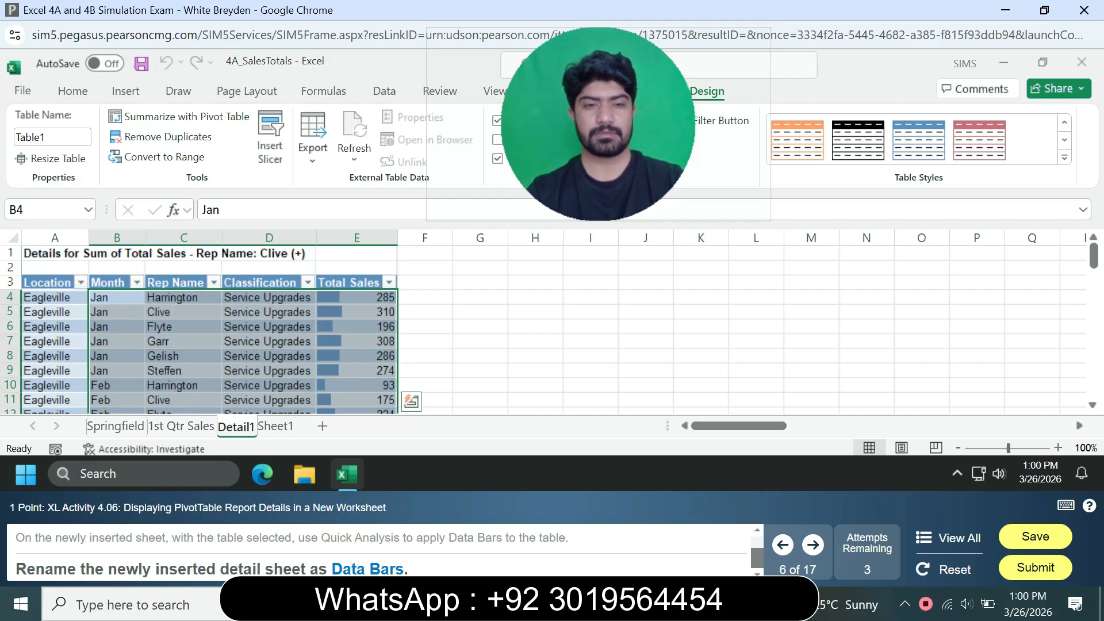
type("Data")
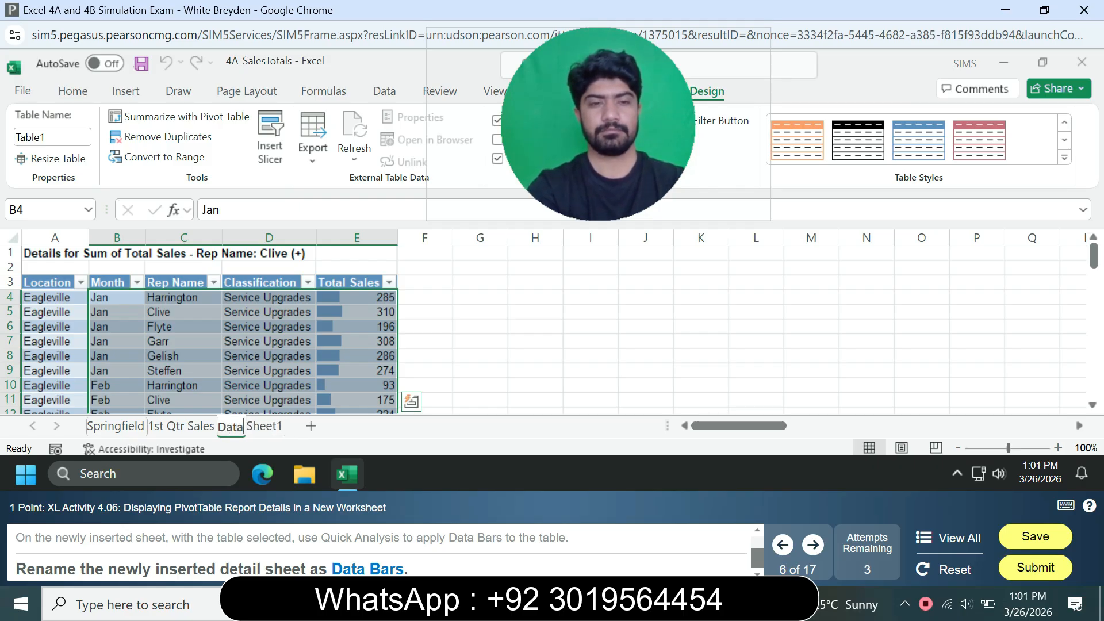
type(" Bars")
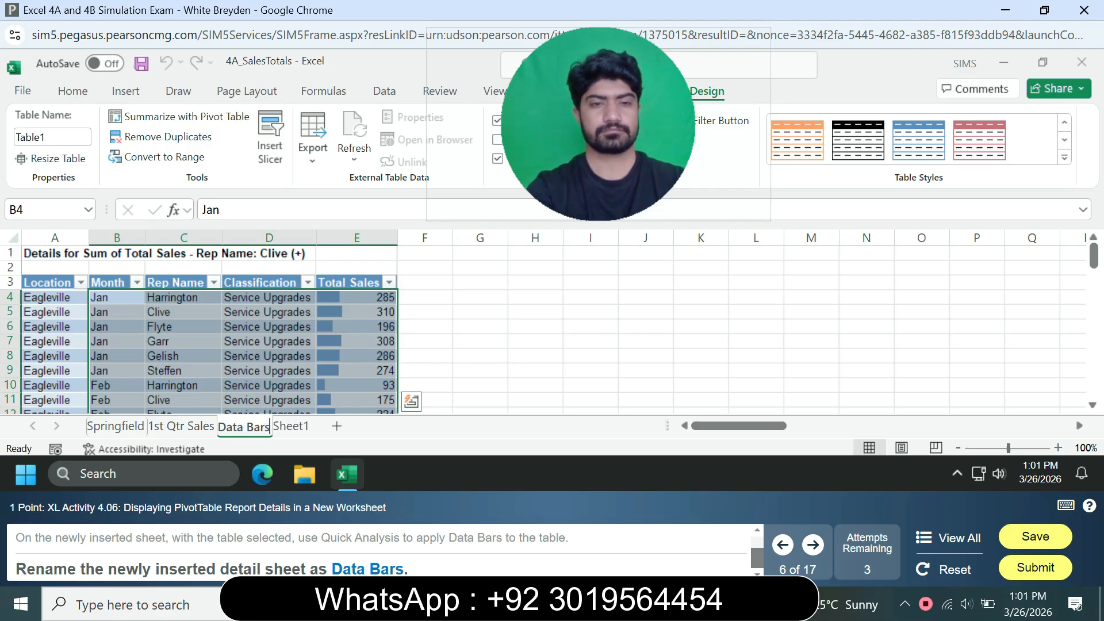
key("Return")
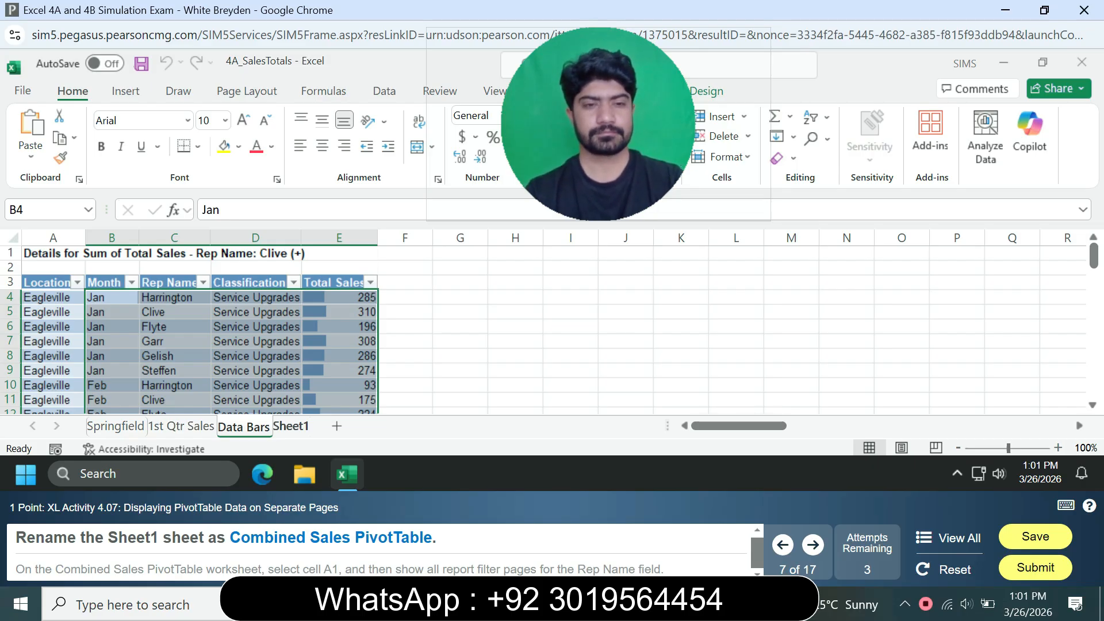
Rename the Sheet1 worksheet as Combined Sales PivotTable.
left_click(290, 426)
right_click(290, 426)
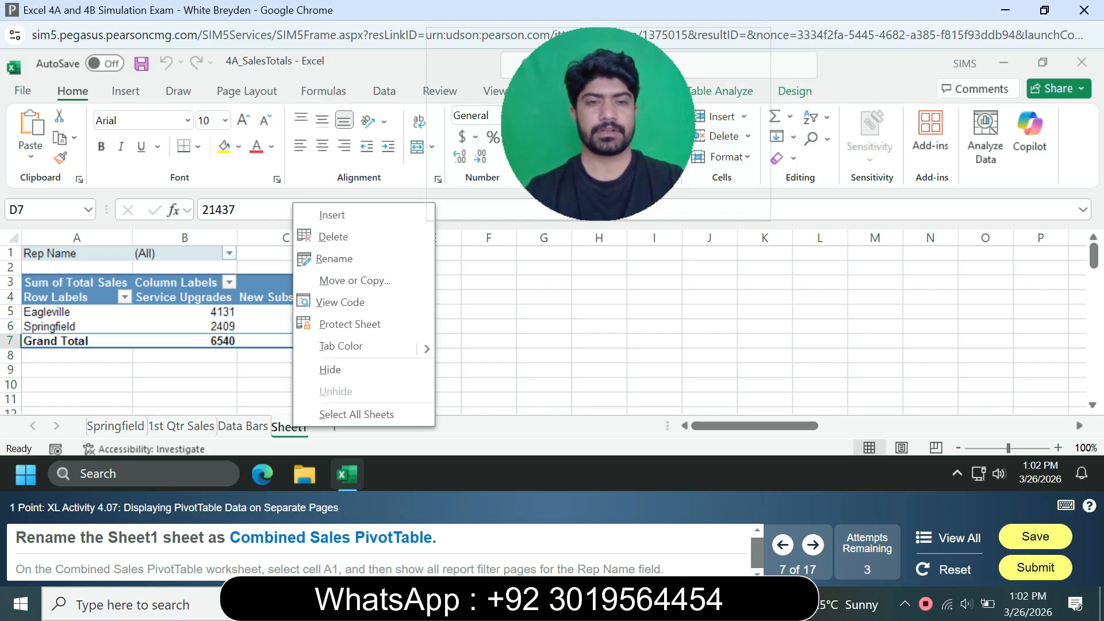
left_click(334, 258)
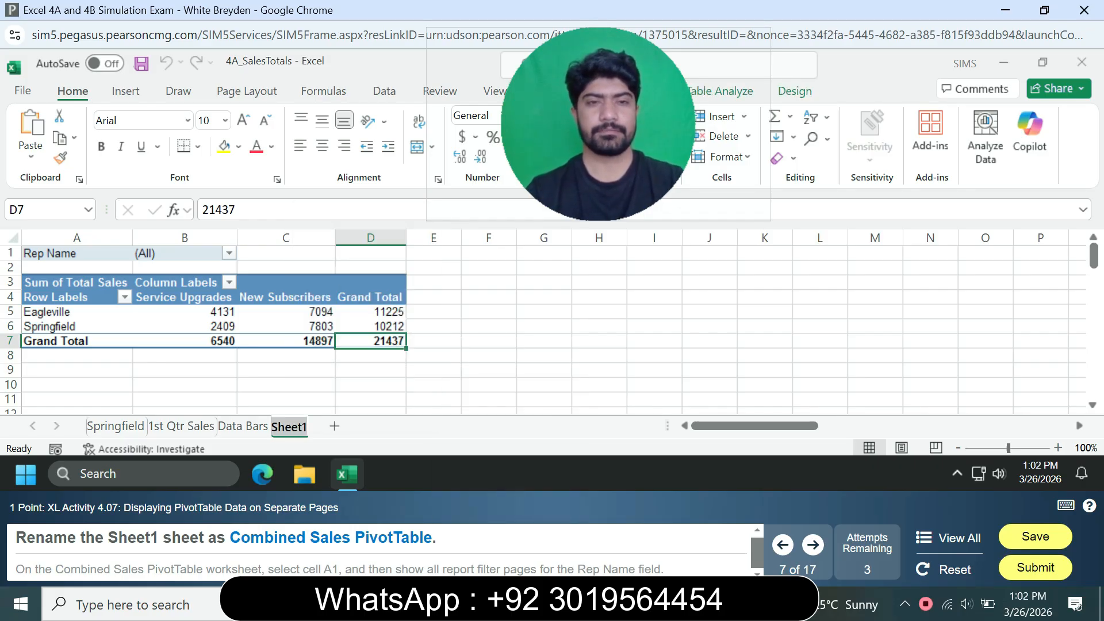
type("C")
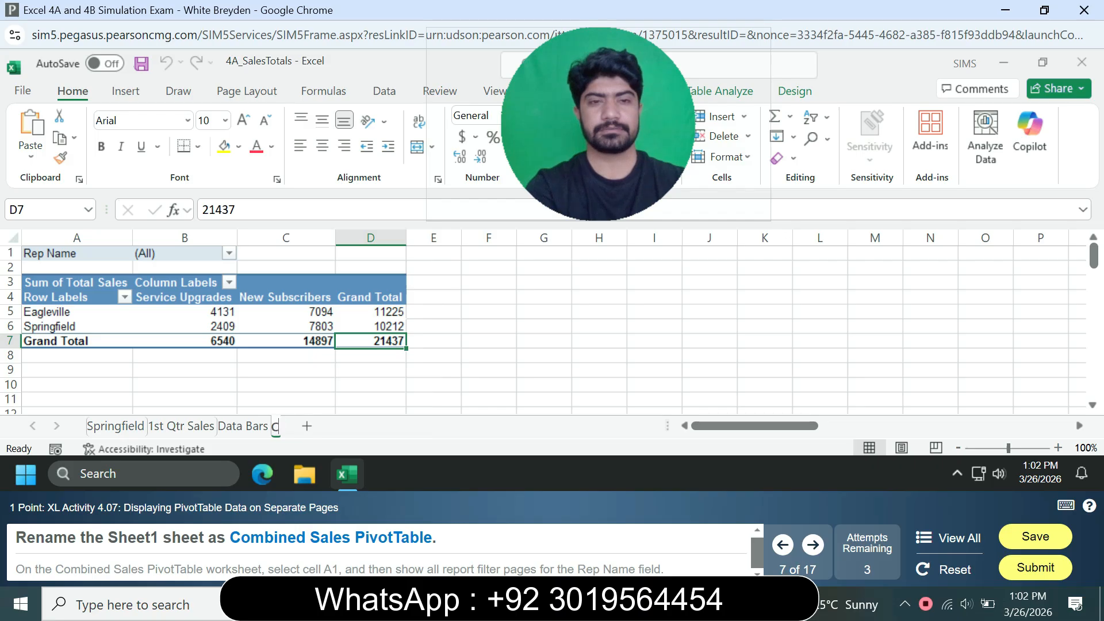
type("om")
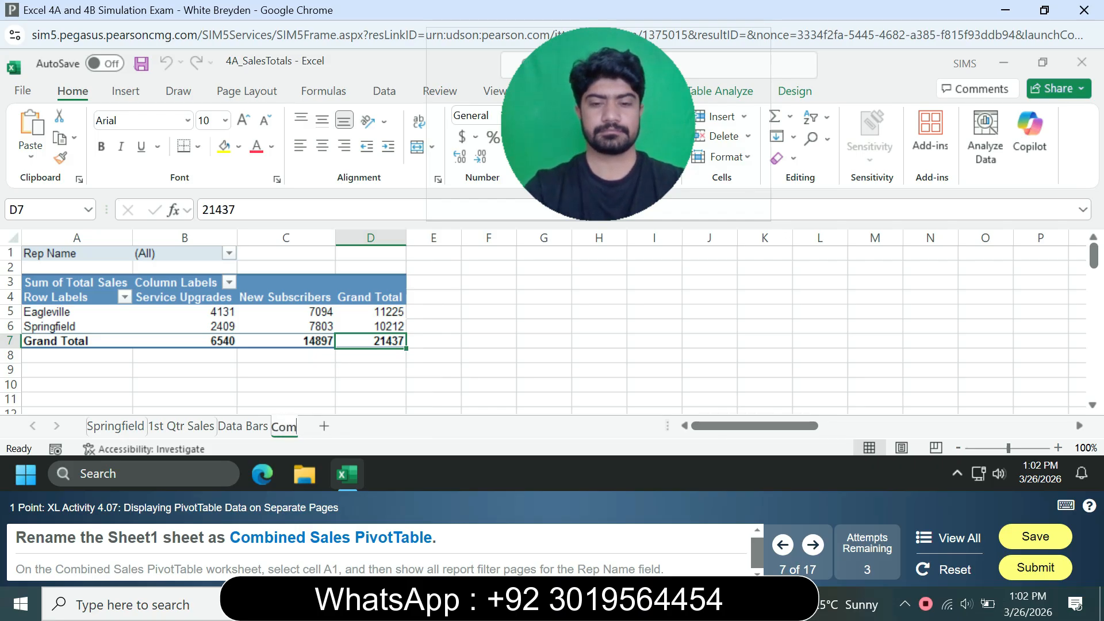
type("bined ")
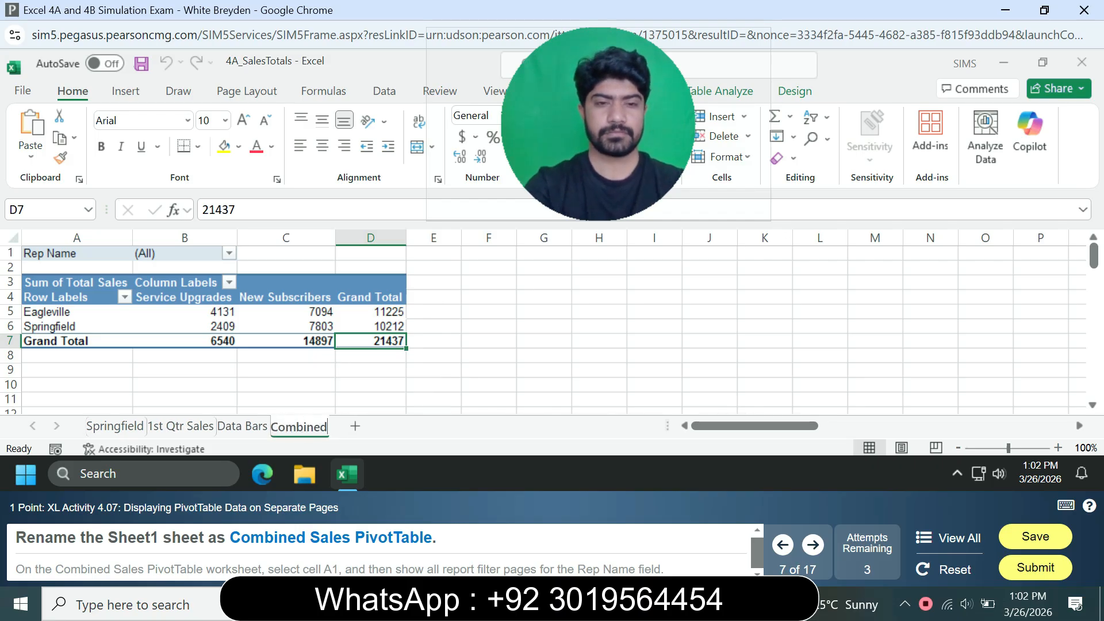
type("Sales")
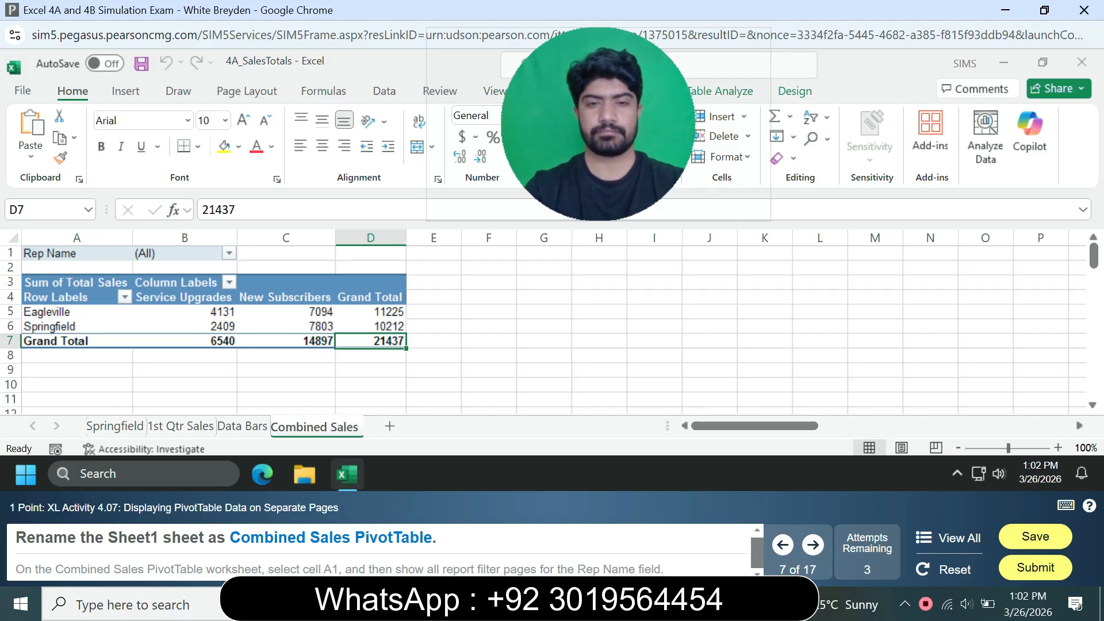
type(" Piv")
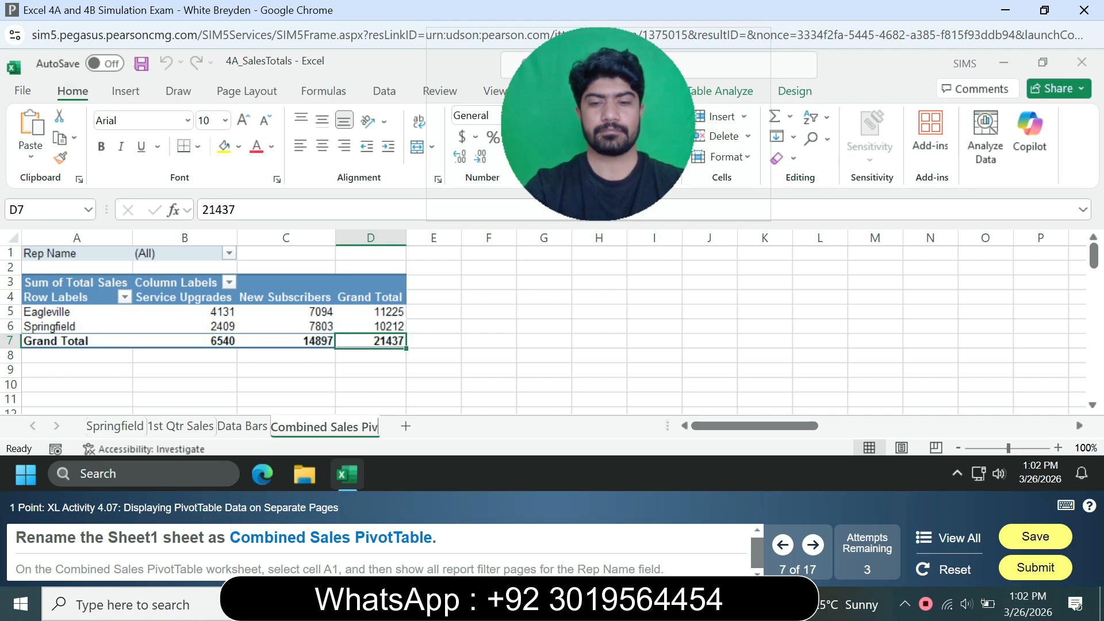
type("ot")
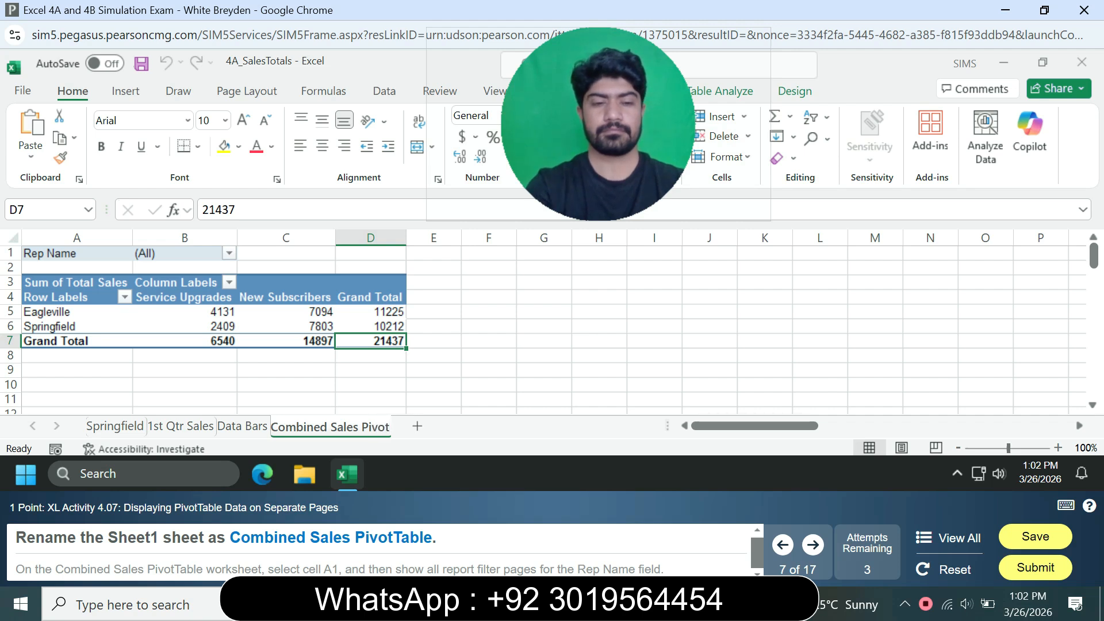
type("Table")
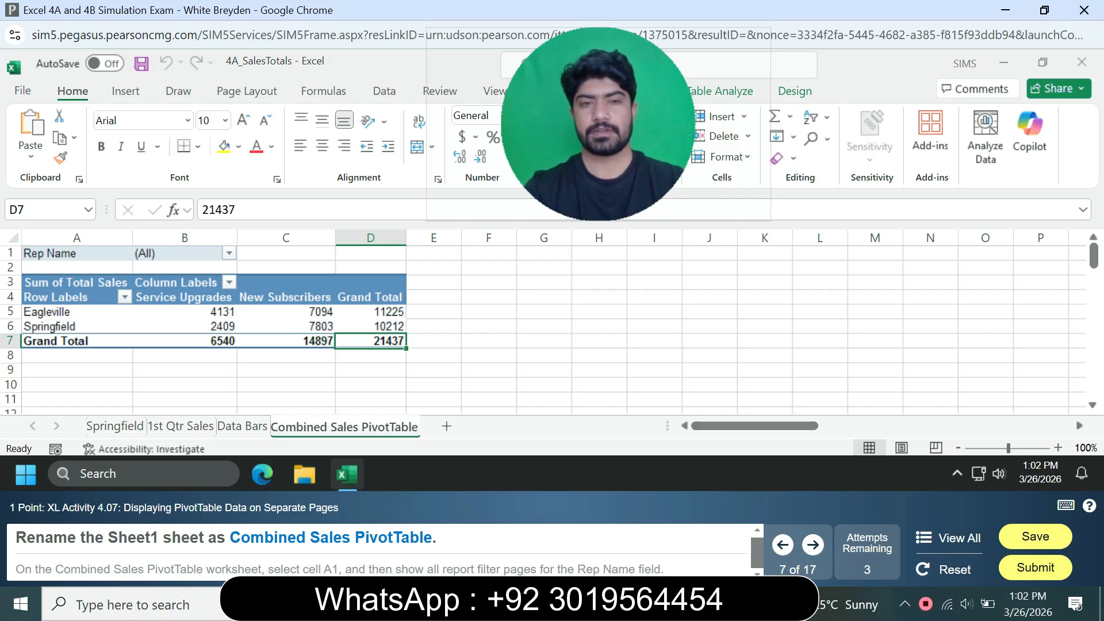
key("Return")
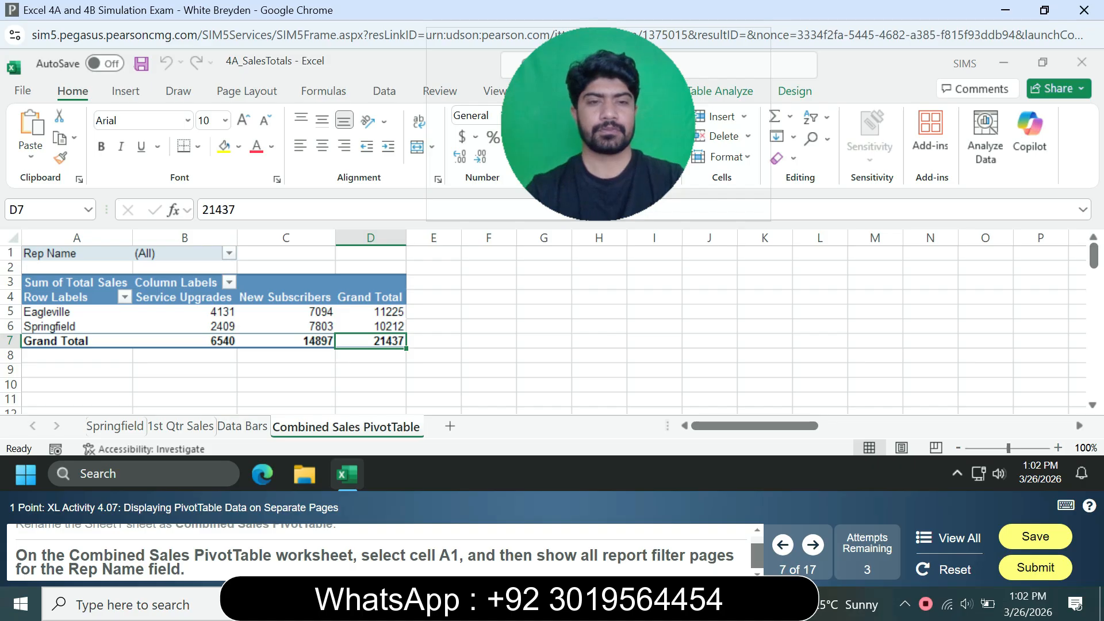
From cell A1 of the Combined Sales PivotTable worksheet, show all report filter pages for the Rep Name field.
left_click(77, 254)
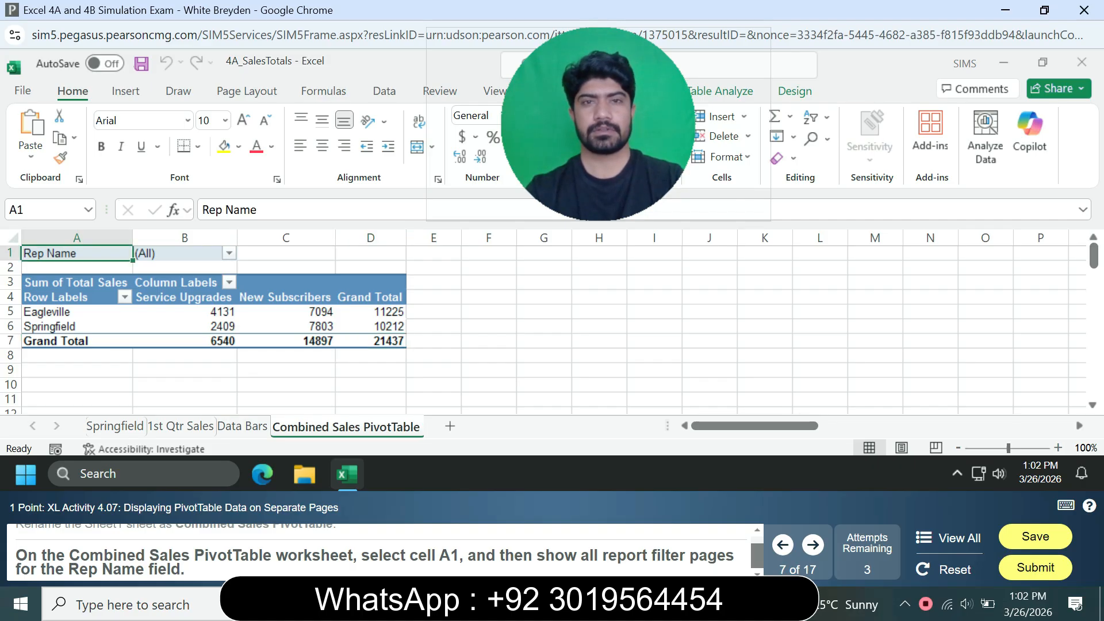
left_click(707, 92)
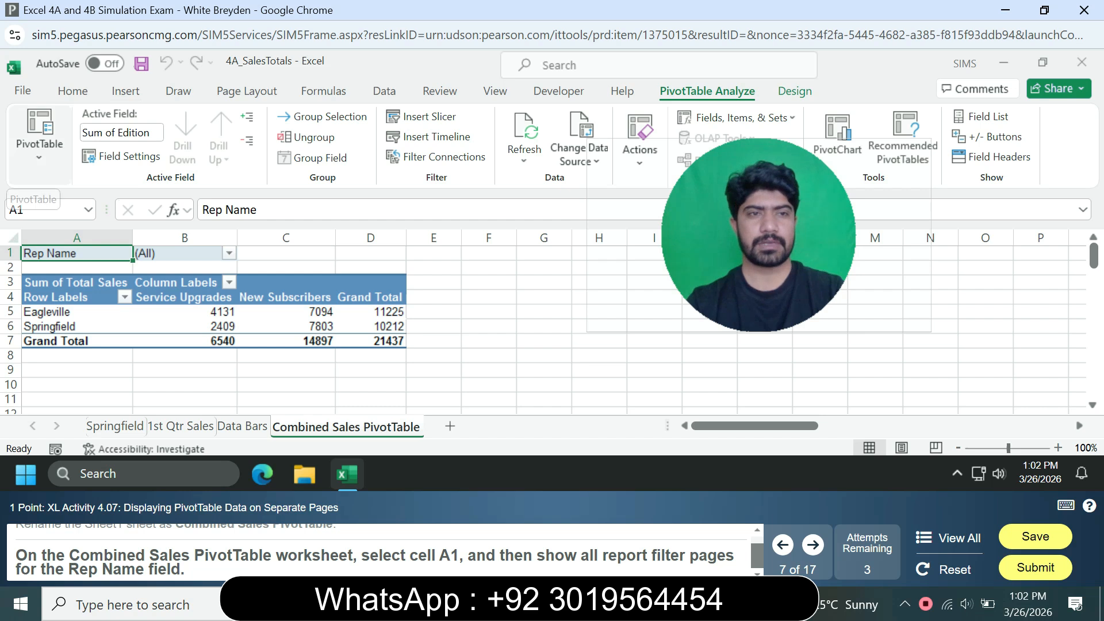
left_click(39, 141)
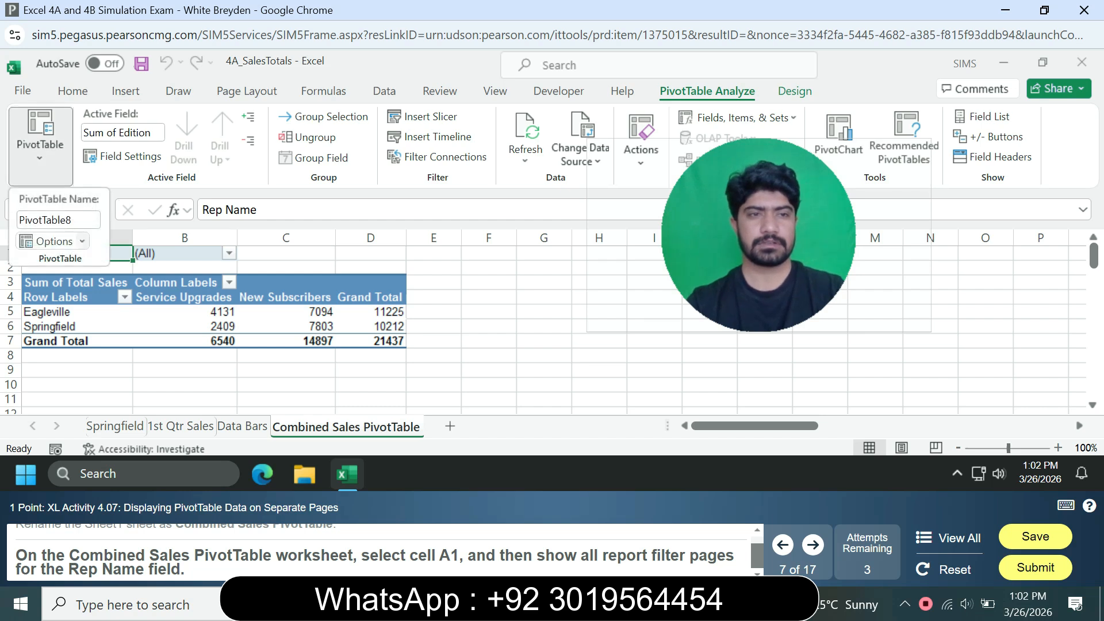
left_click(82, 241)
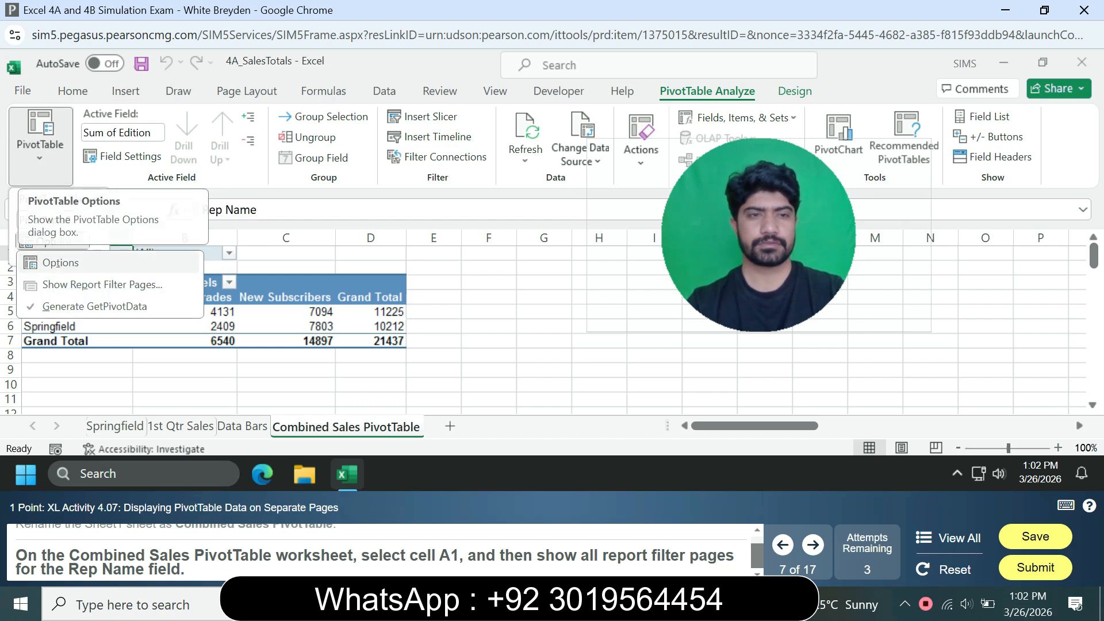
left_click(103, 284)
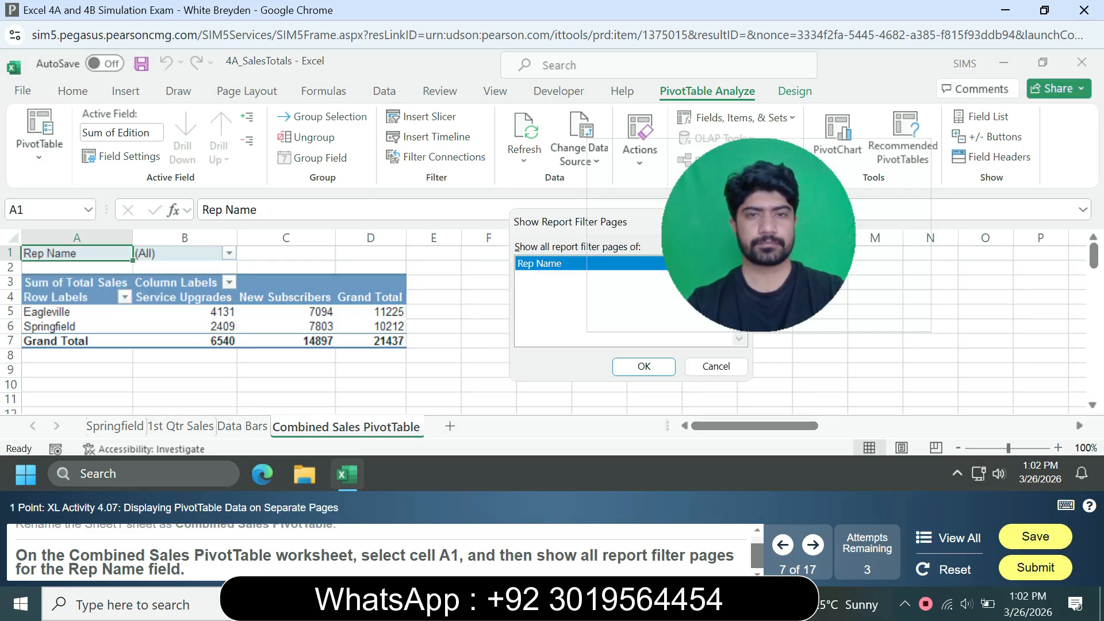
left_click(643, 366)
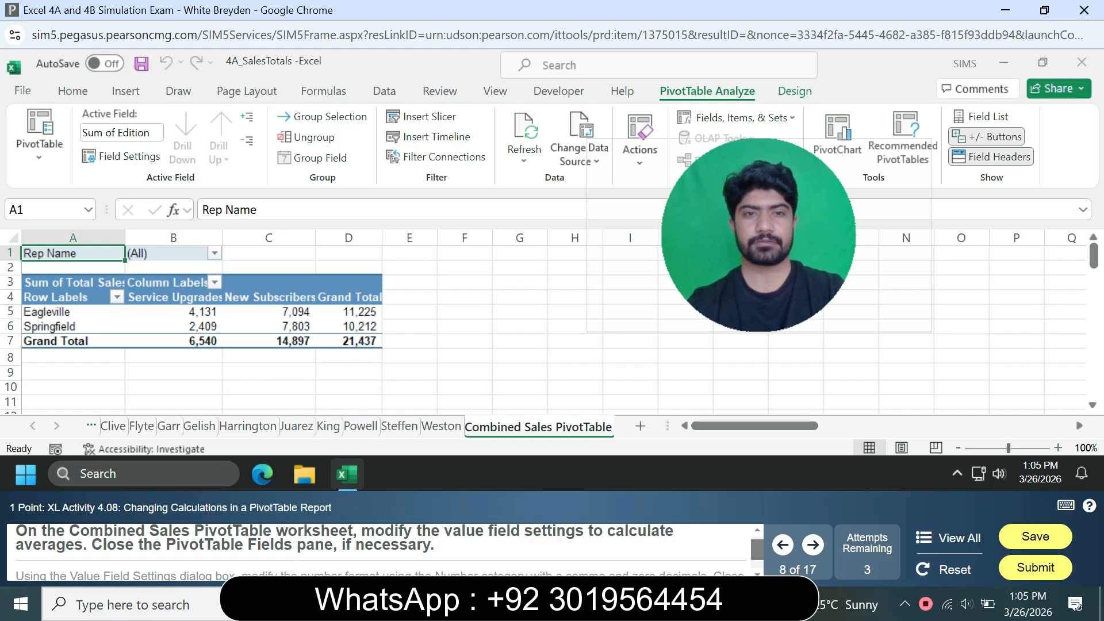
Set the PivotTable's Total Sales value field to summarize by Average, and close the PivotTable Fields pane.
left_click(269, 282)
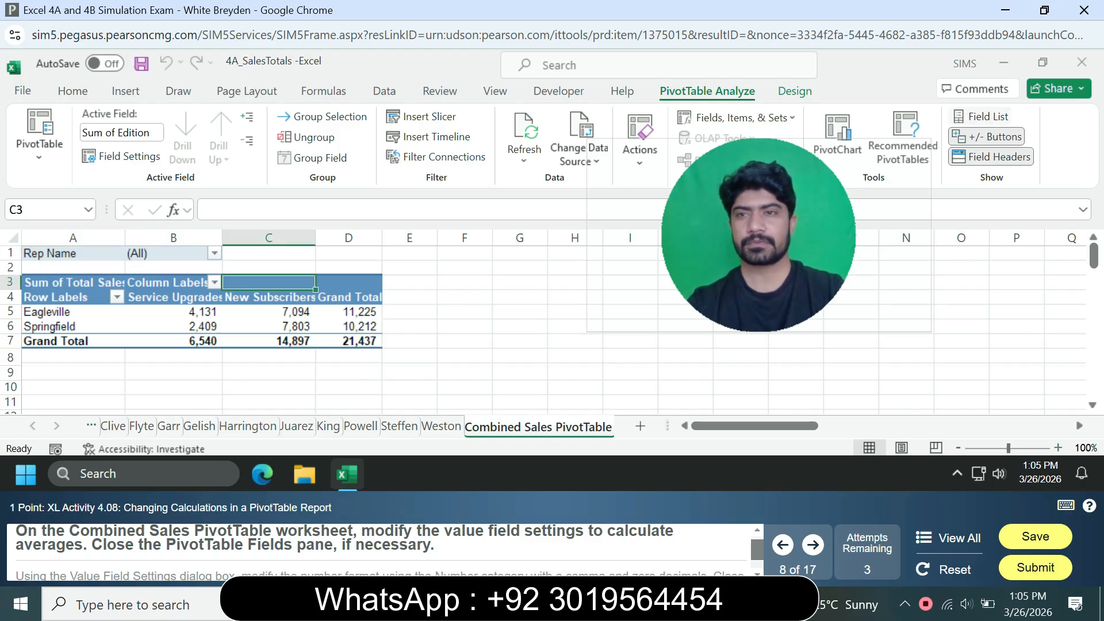
left_click(981, 117)
left_click_drag(1083, 313, 1084, 353)
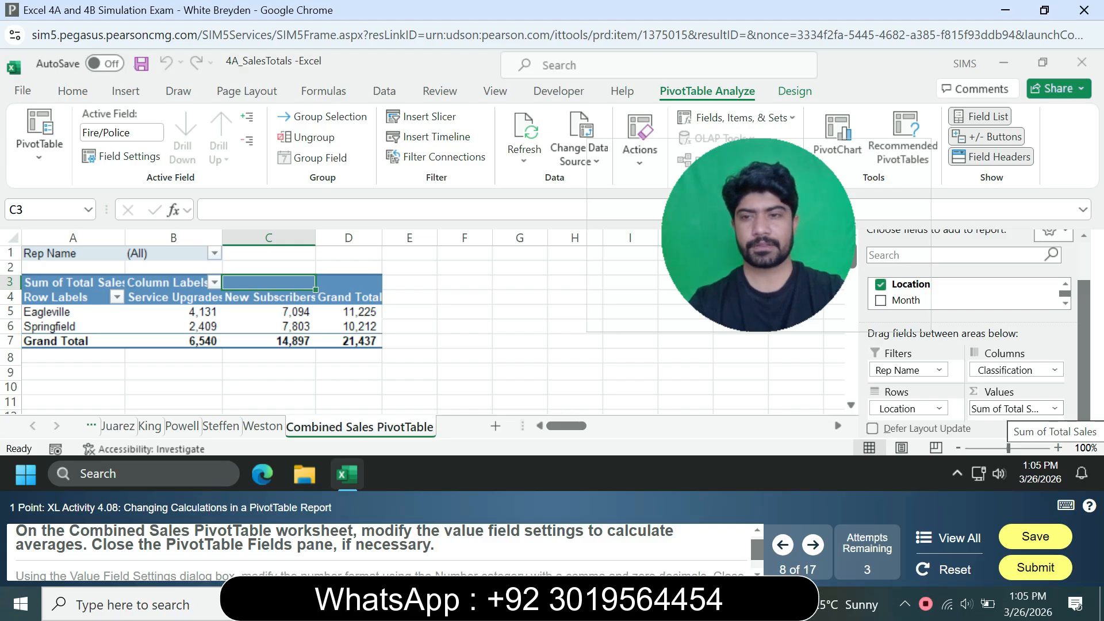
left_click(1012, 408)
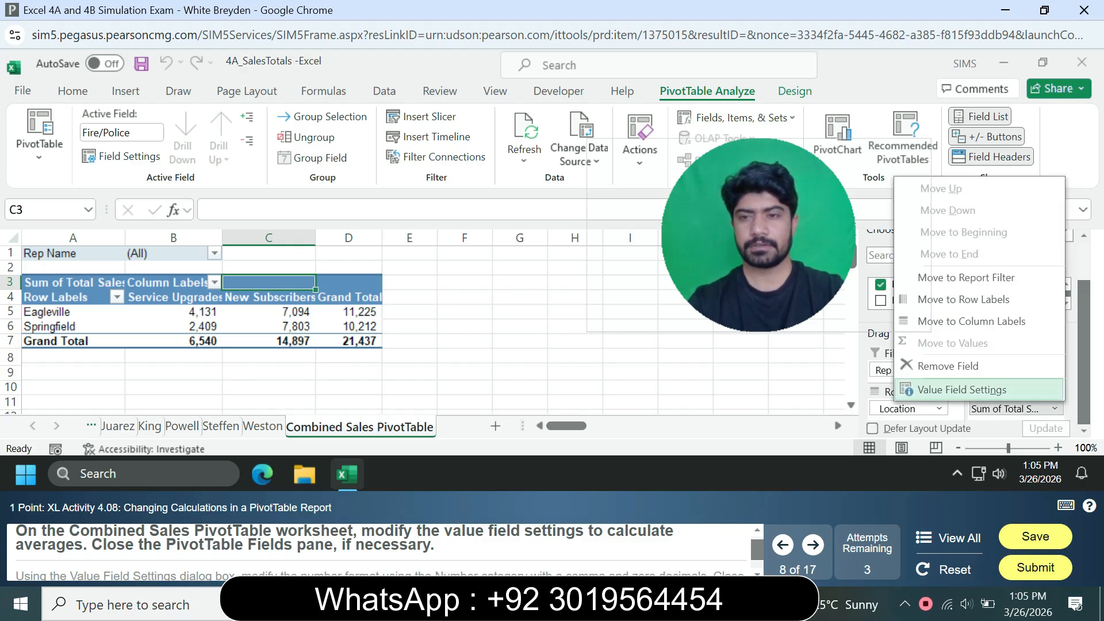
left_click(962, 389)
left_click(426, 305)
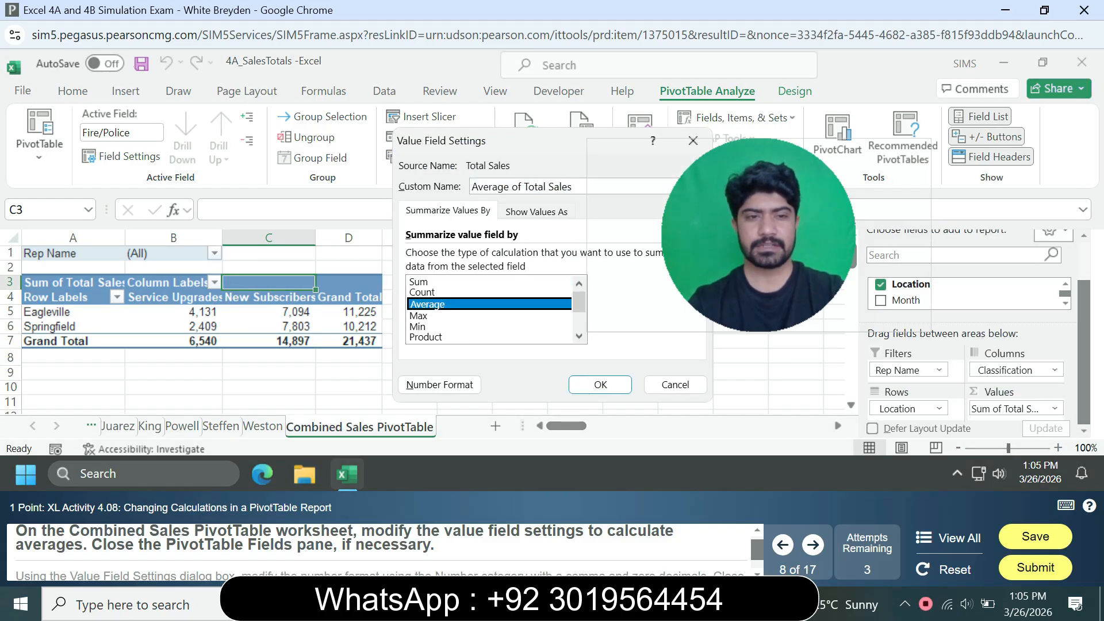
left_click(600, 384)
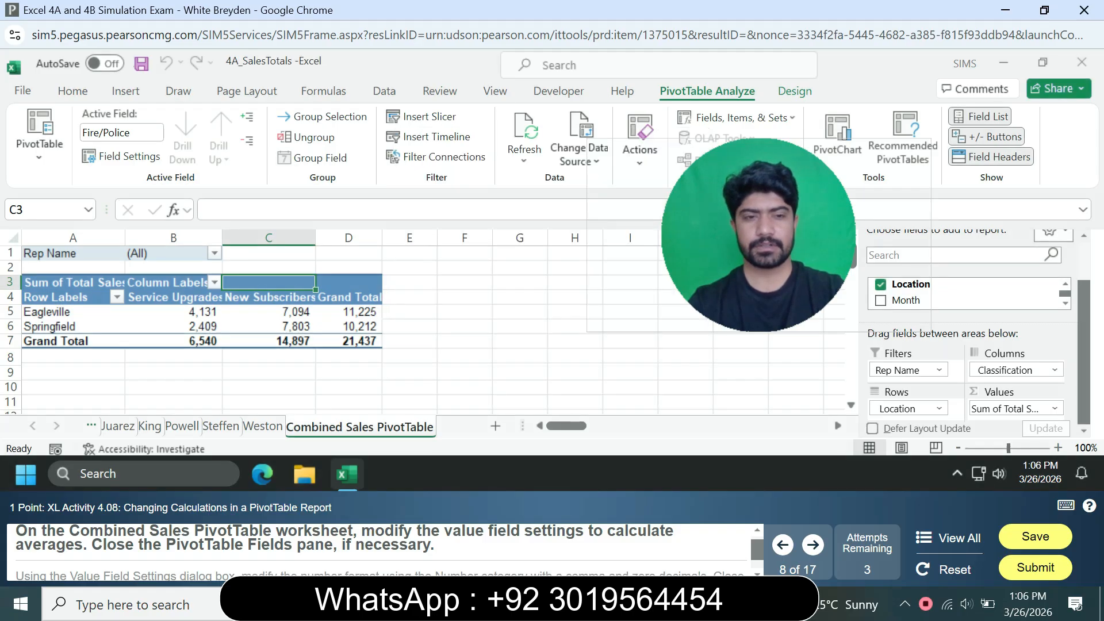
scroll(972, 333, "up", 2)
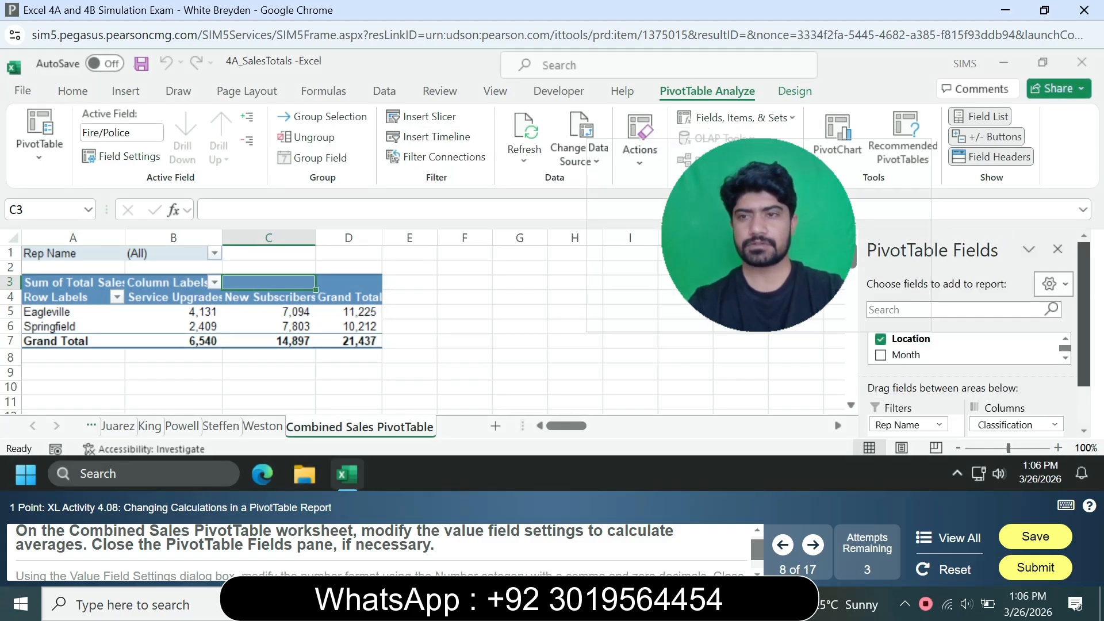
left_click(1058, 249)
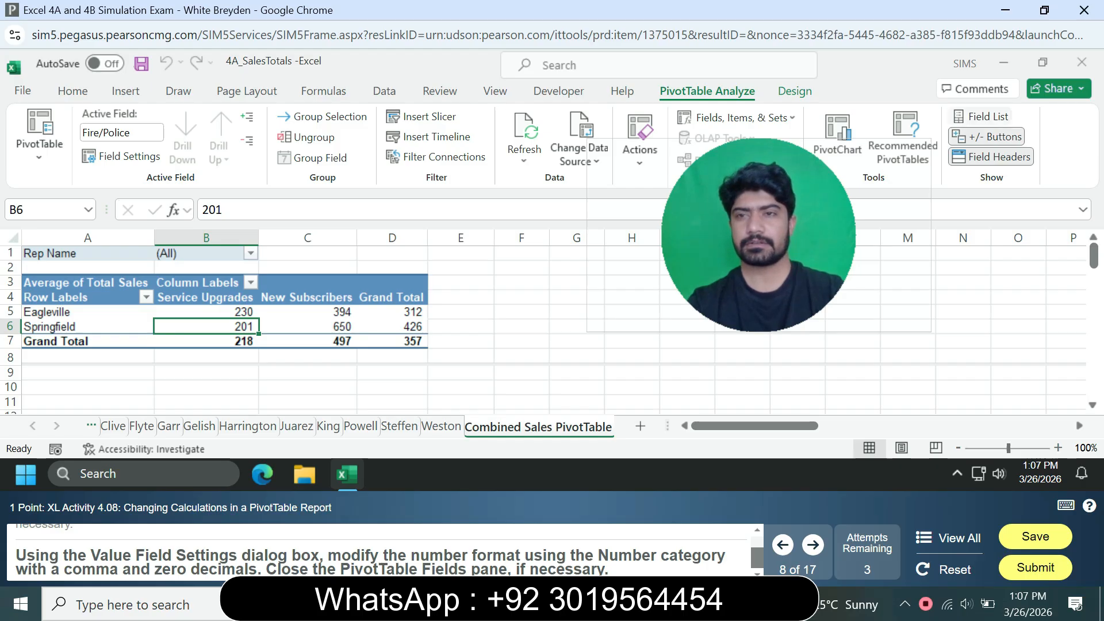
Format the Average of Total Sales value field with the Number category, 0 decimal places and the 1000 separator.
left_click(987, 116)
scroll(969, 345, "down", 2)
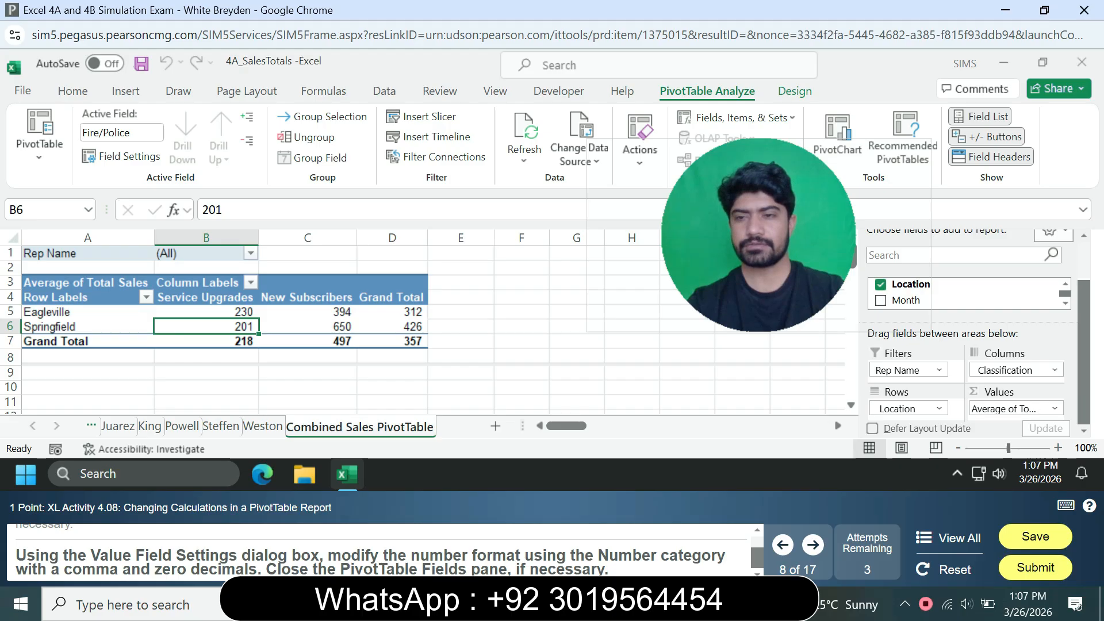
left_click(1012, 408)
left_click(961, 389)
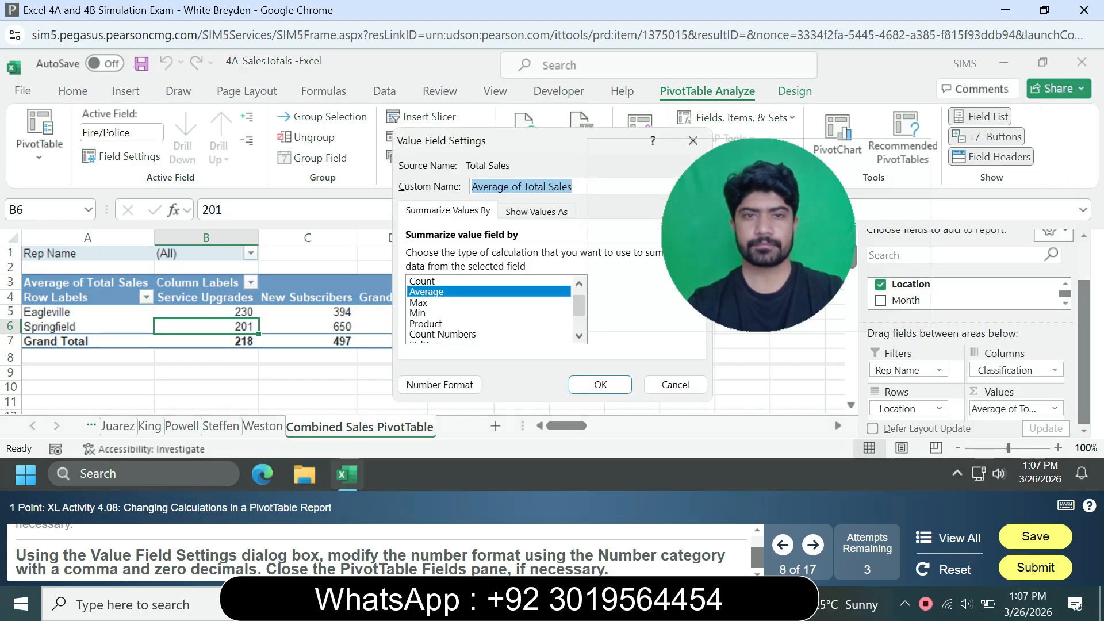
left_click(439, 385)
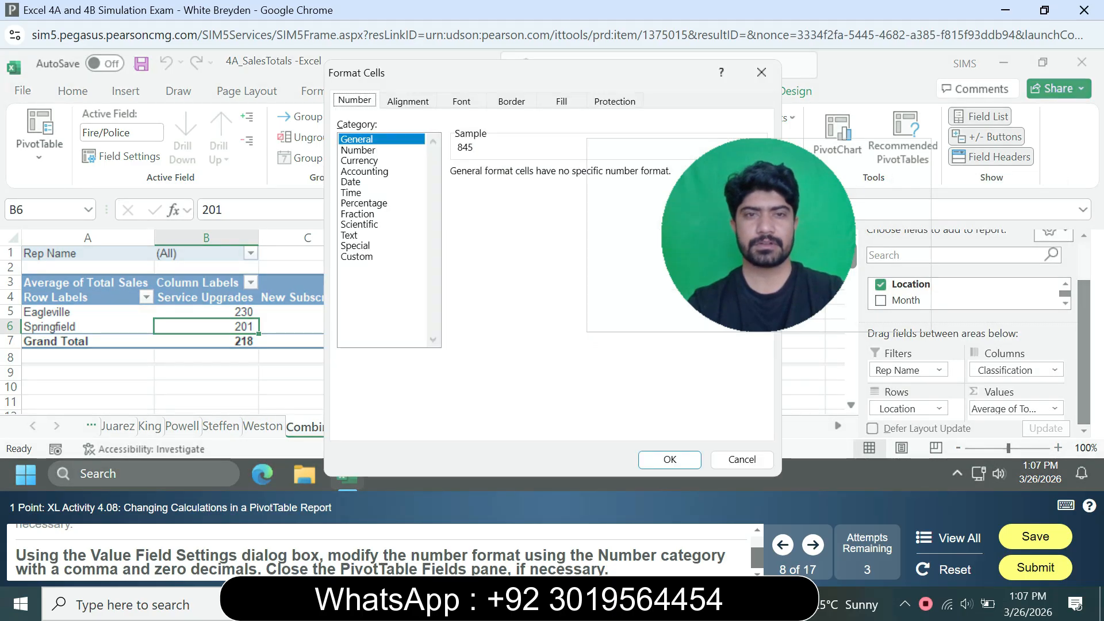
left_click(360, 161)
left_click(359, 150)
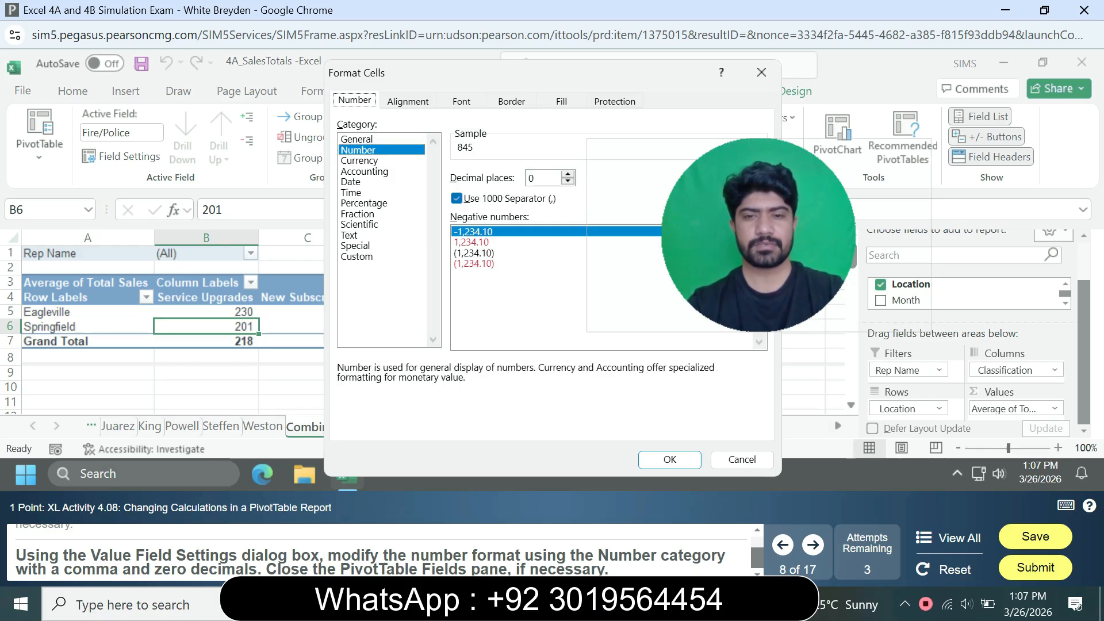
left_click(670, 459)
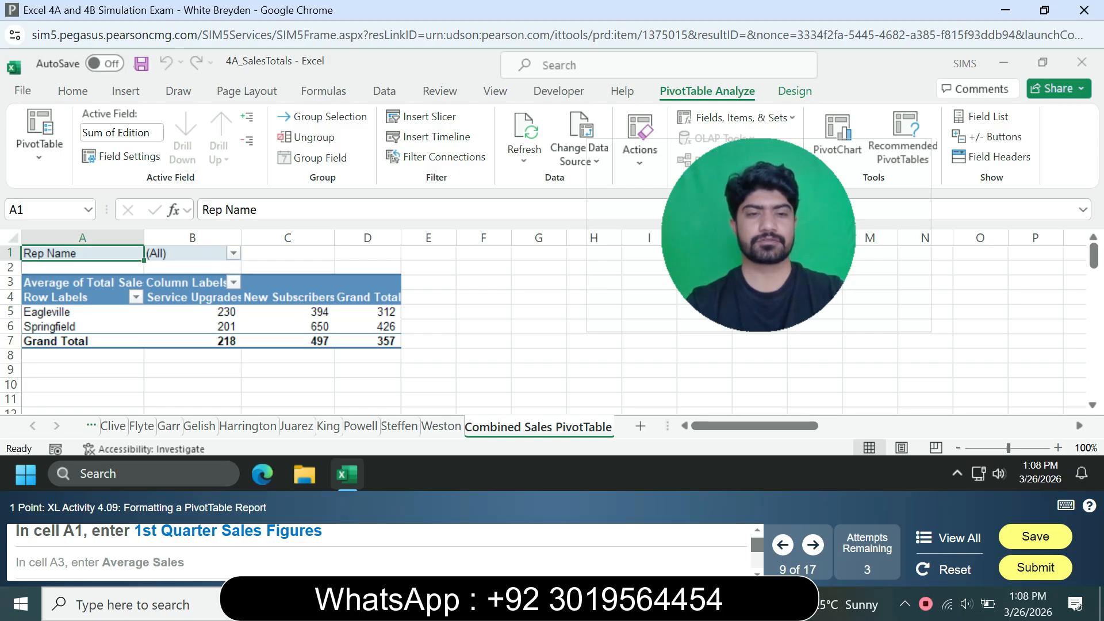
Enter the text 1st Quarter Sales Figures in cell A1 of the Combined Sales PivotTable worksheet.
left_click(46, 210)
type("A1")
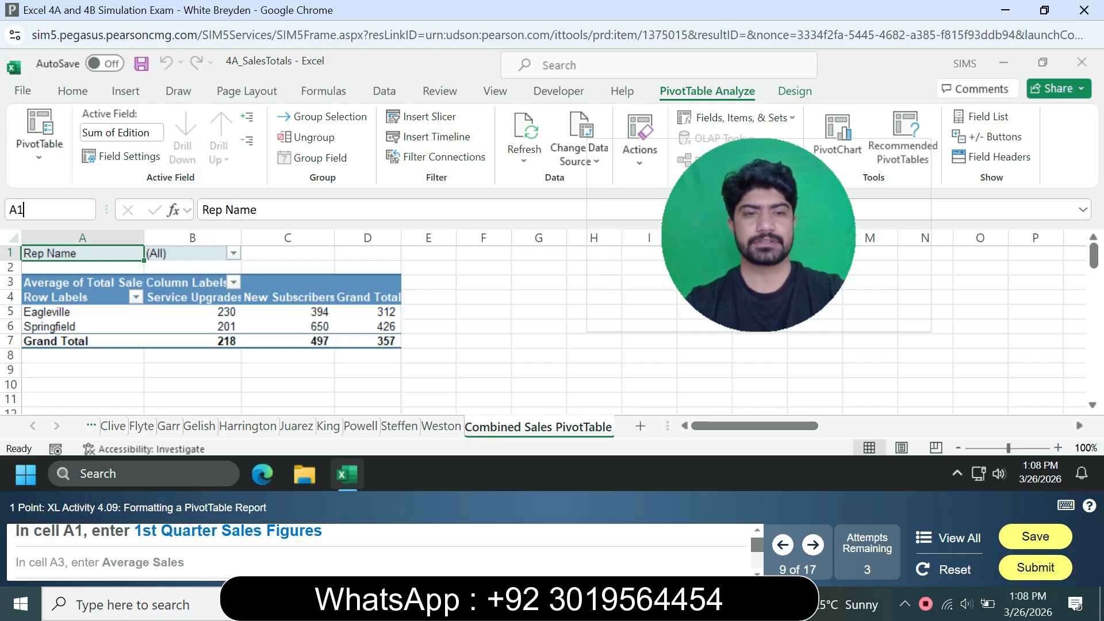
key("Return")
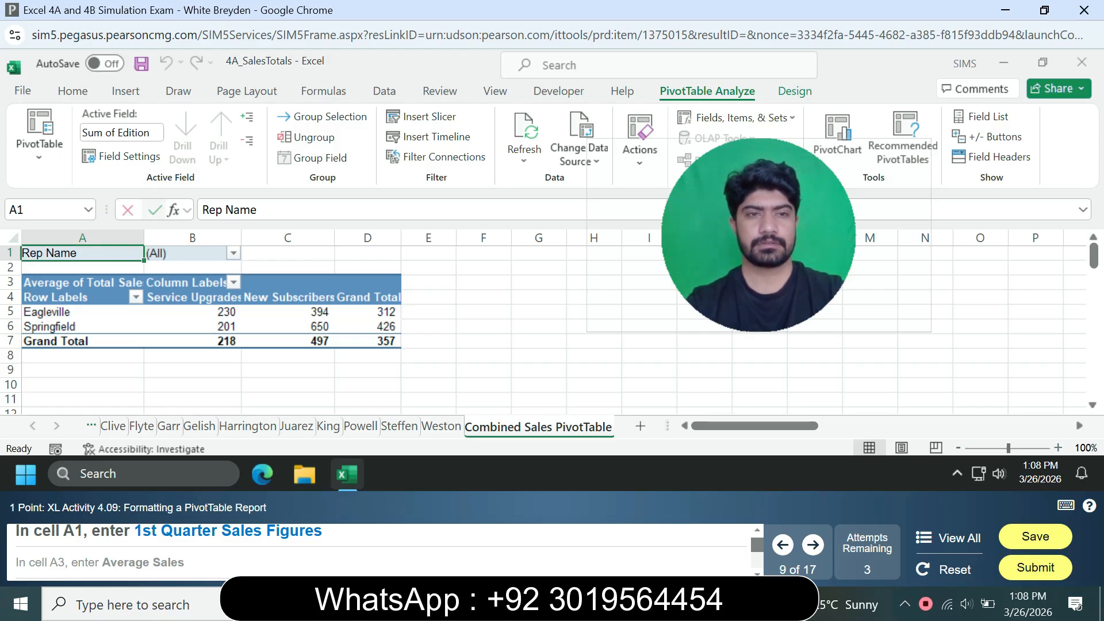
left_click_drag(257, 210, 202, 210)
type("1st Quarter ")
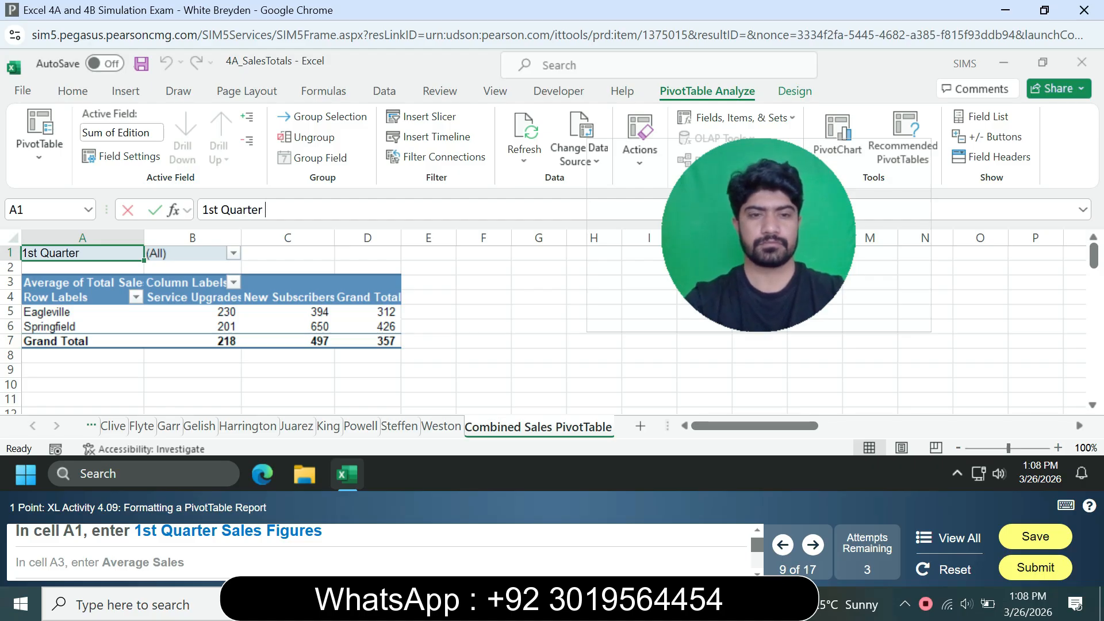
type("Sale")
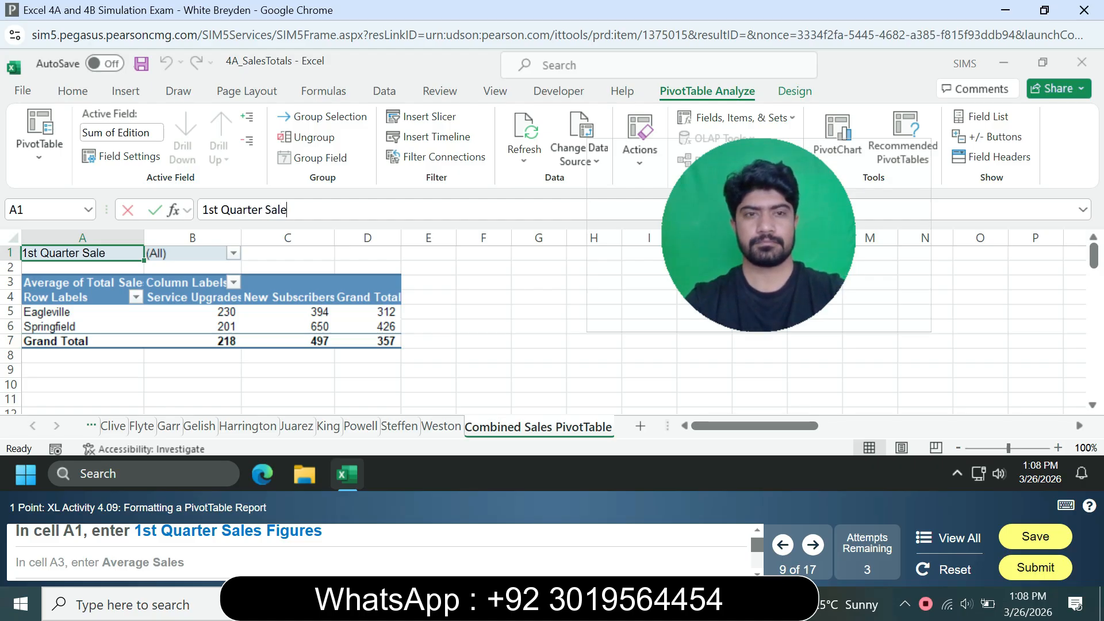
type("s Figures")
key("Return")
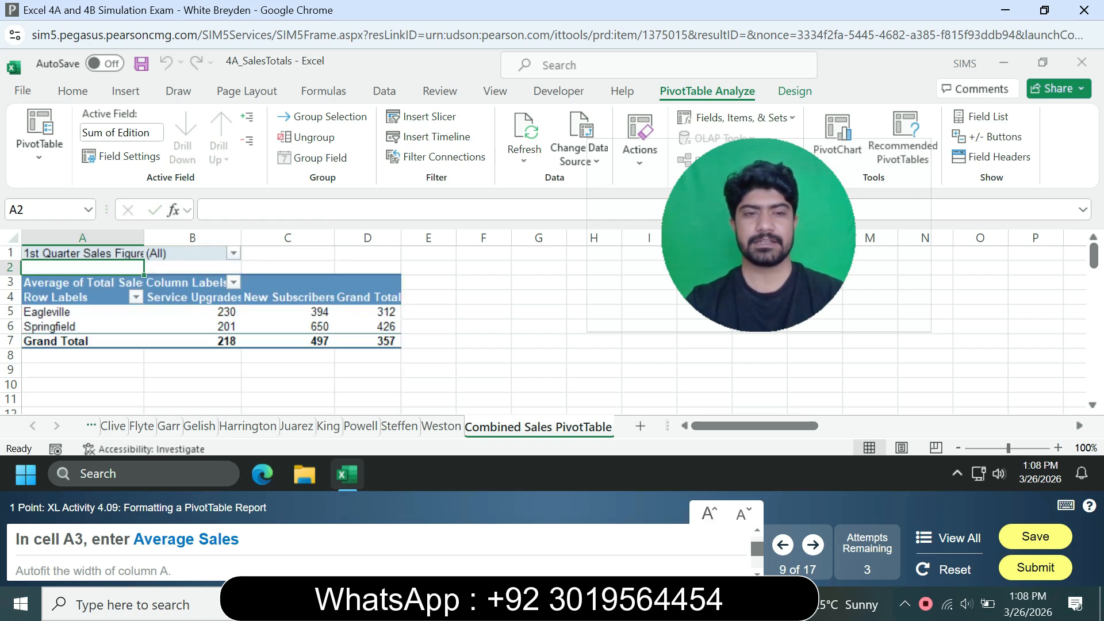
Replace the heading in cell A3 with Average Sales and autofit the width of column A.
left_click(50, 210)
type("A3")
key("Return")
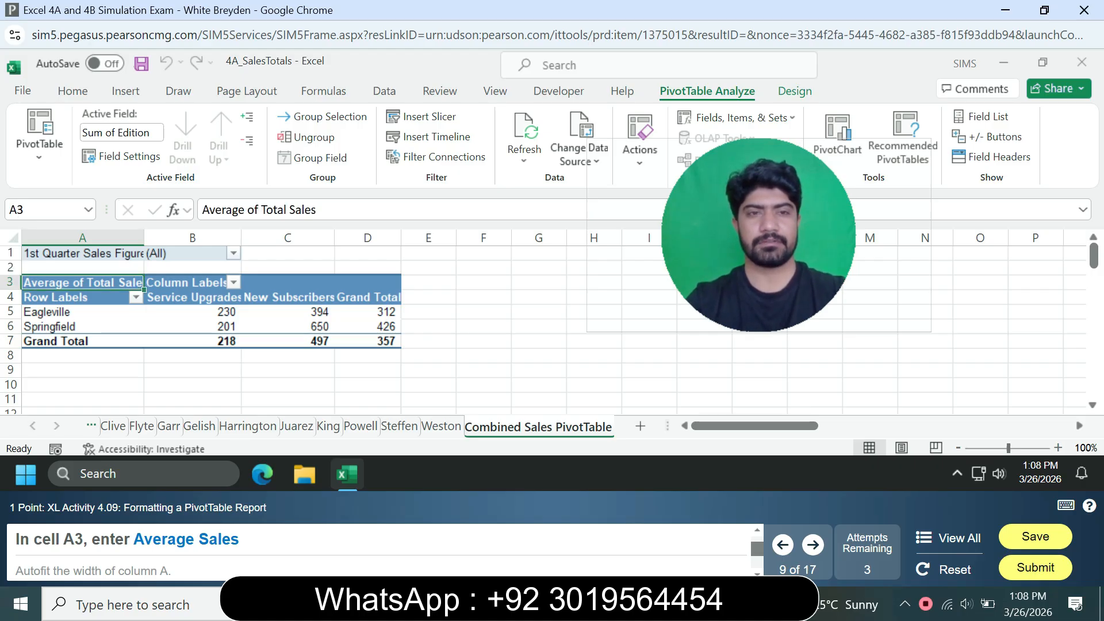
left_click_drag(320, 210, 201, 211)
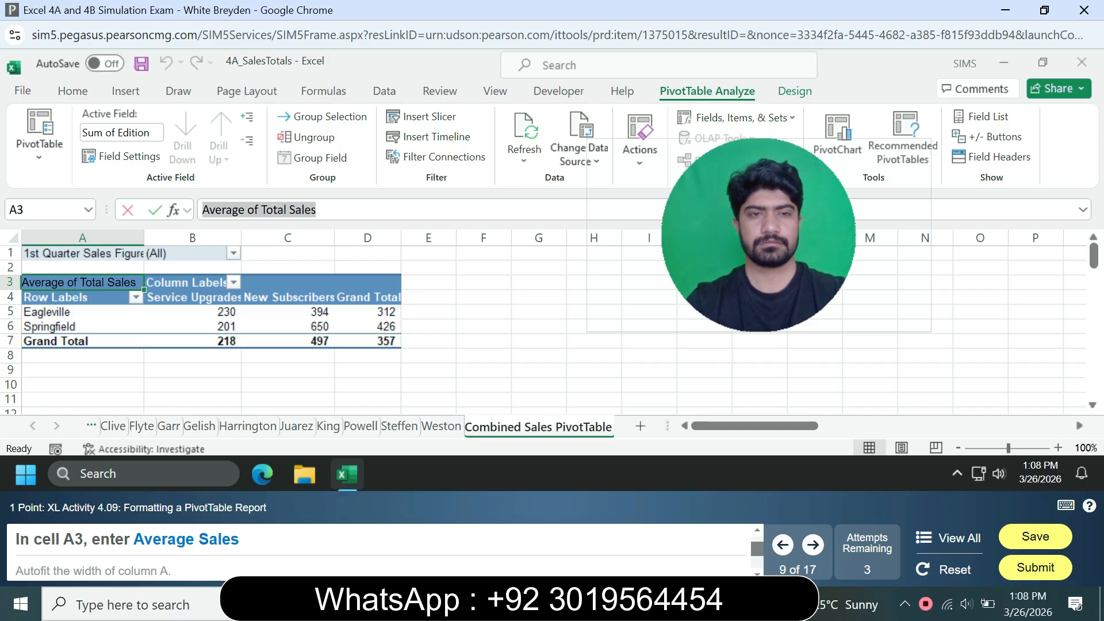
left_click(263, 209)
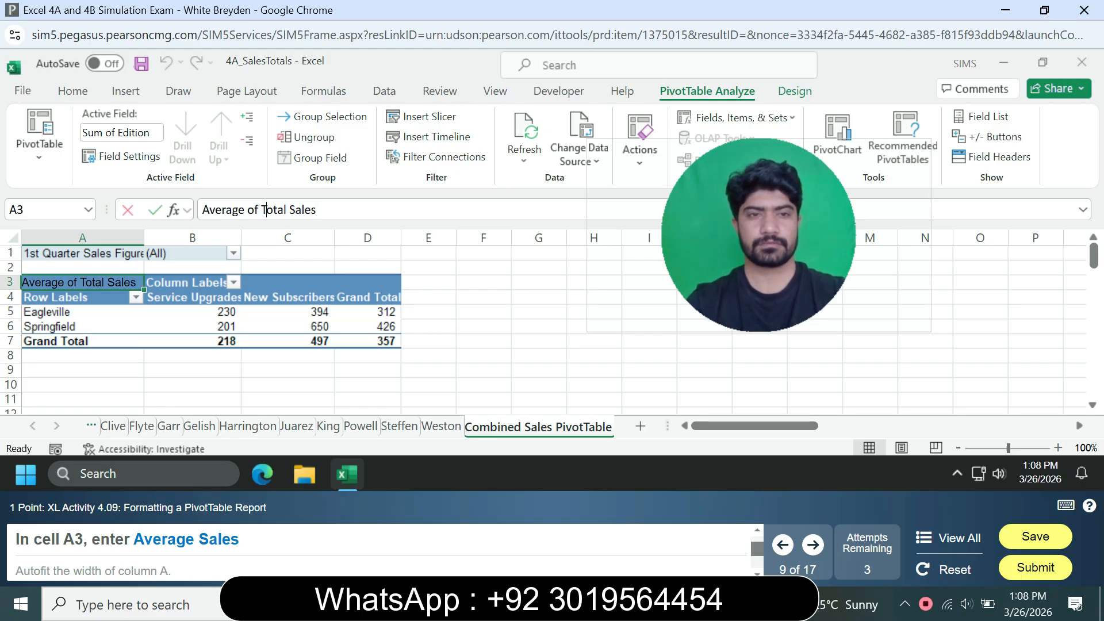
left_click_drag(244, 210, 316, 209)
key("Delete")
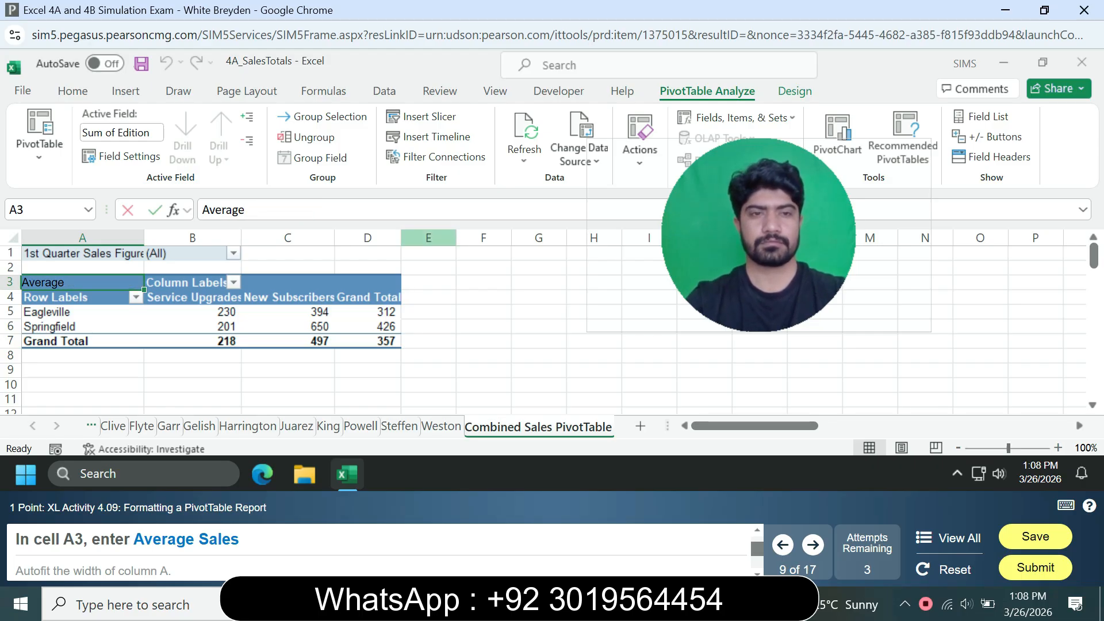
type("Sales")
key("Return")
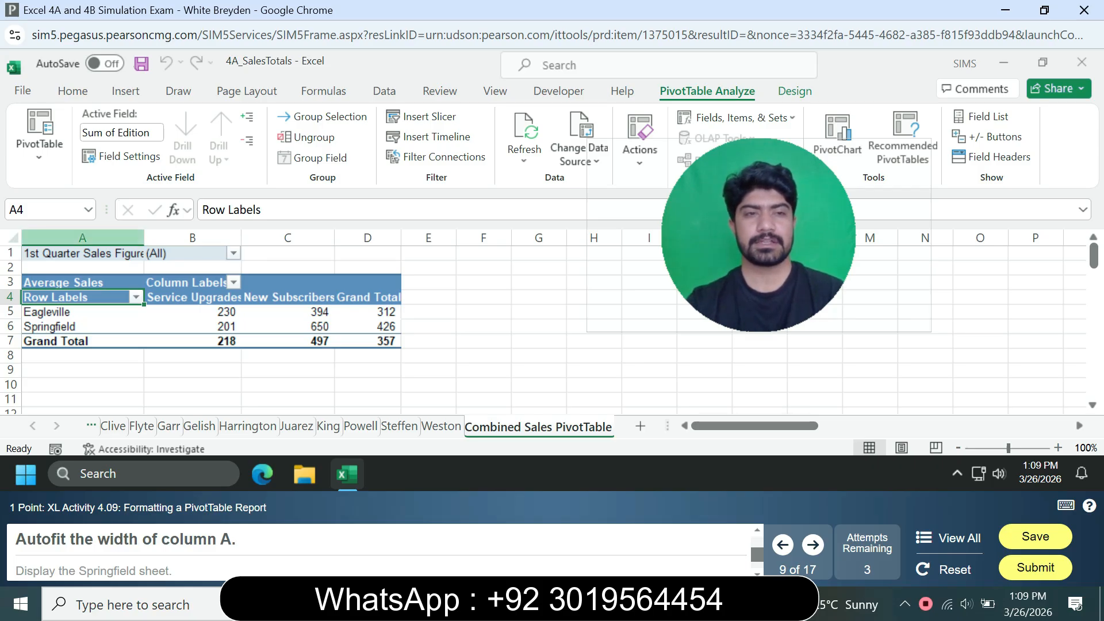
left_click(83, 238)
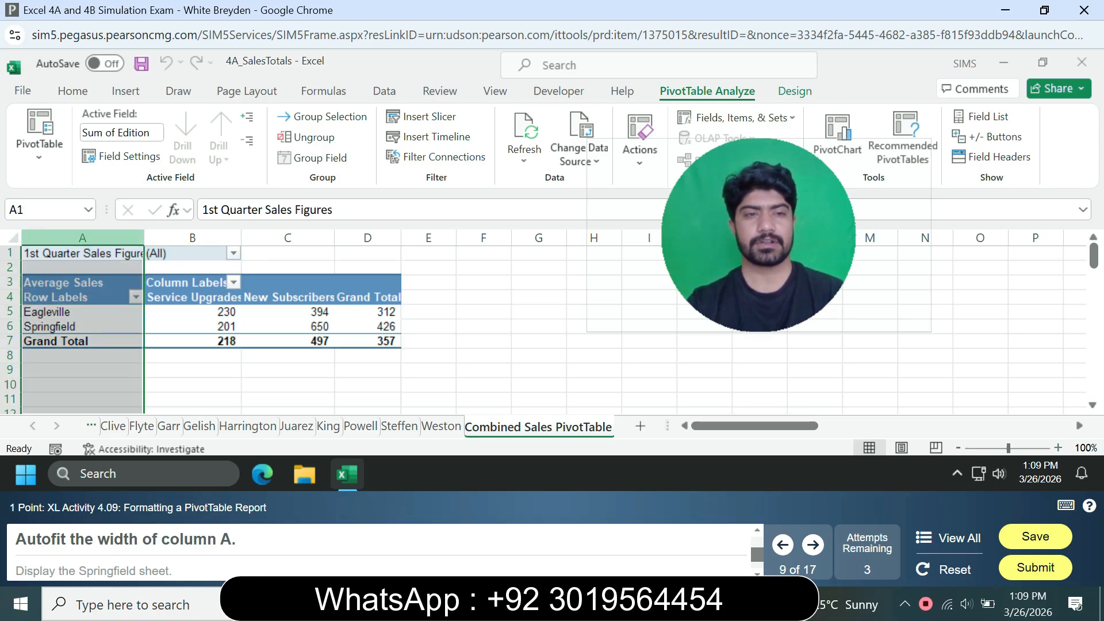
double_click(143, 238)
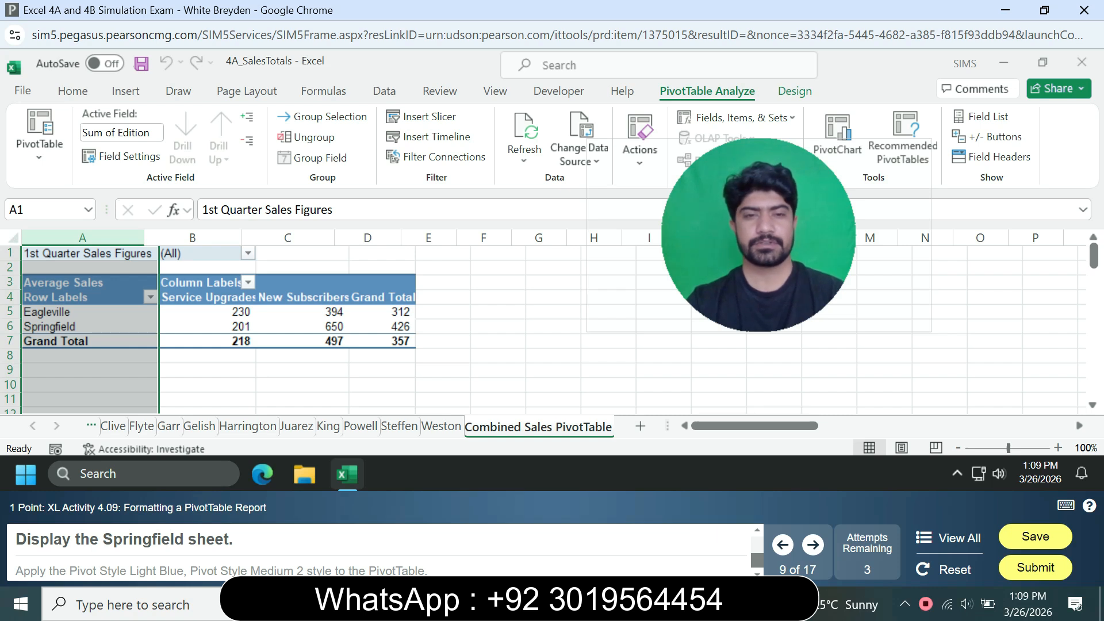
Display the Springfield sheet and apply the Light Blue, Pivot Style Medium 2 style to its PivotTable.
left_click(33, 426)
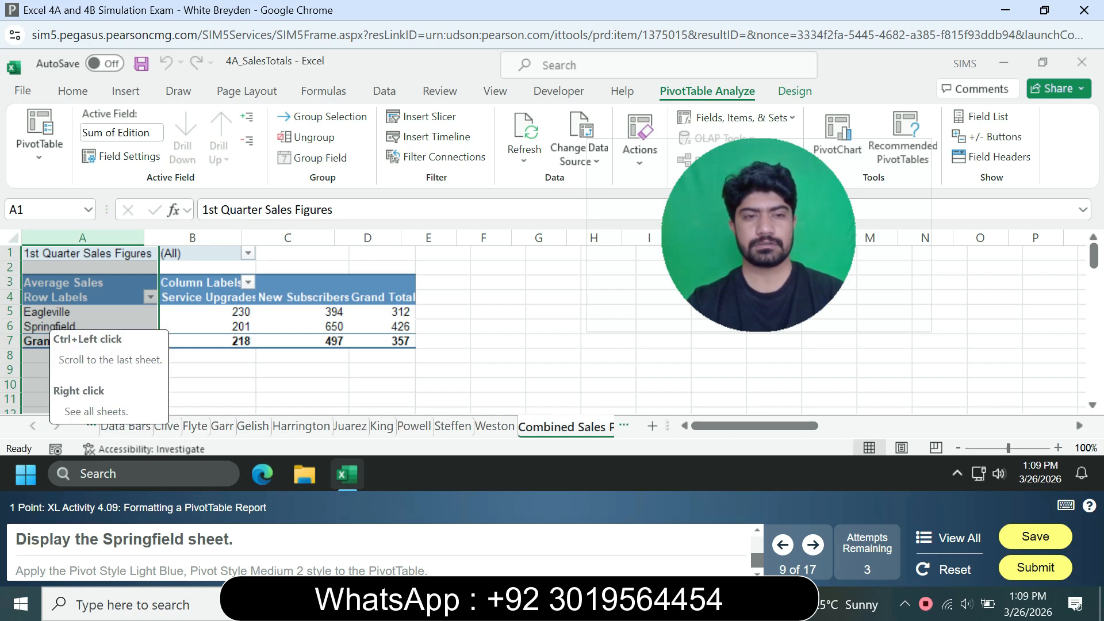
left_click(35, 426)
left_click(33, 426)
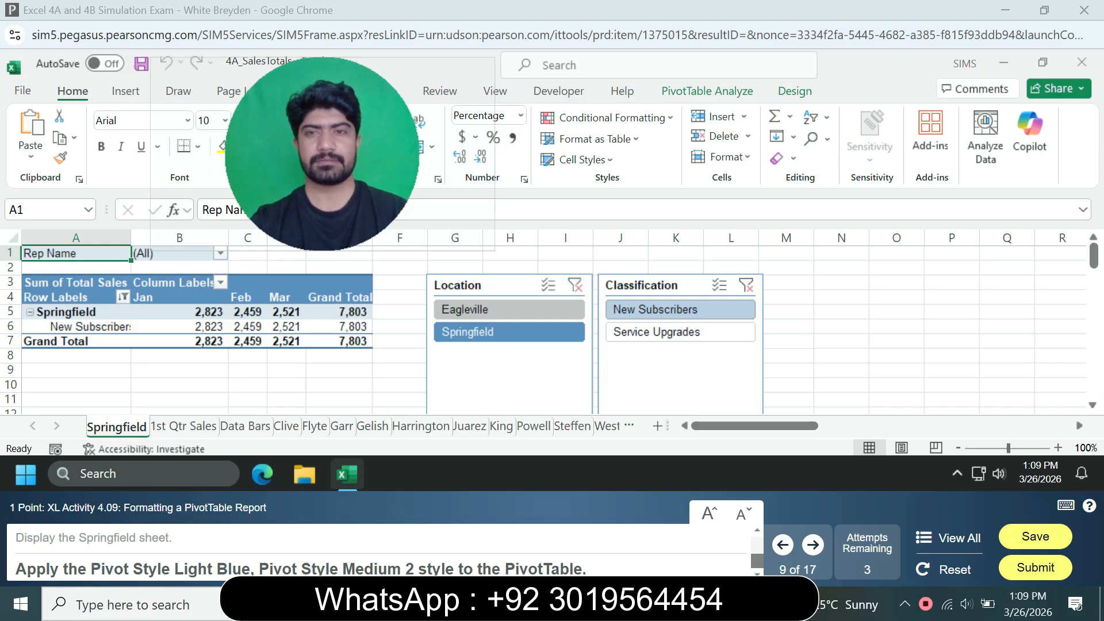
left_click(707, 92)
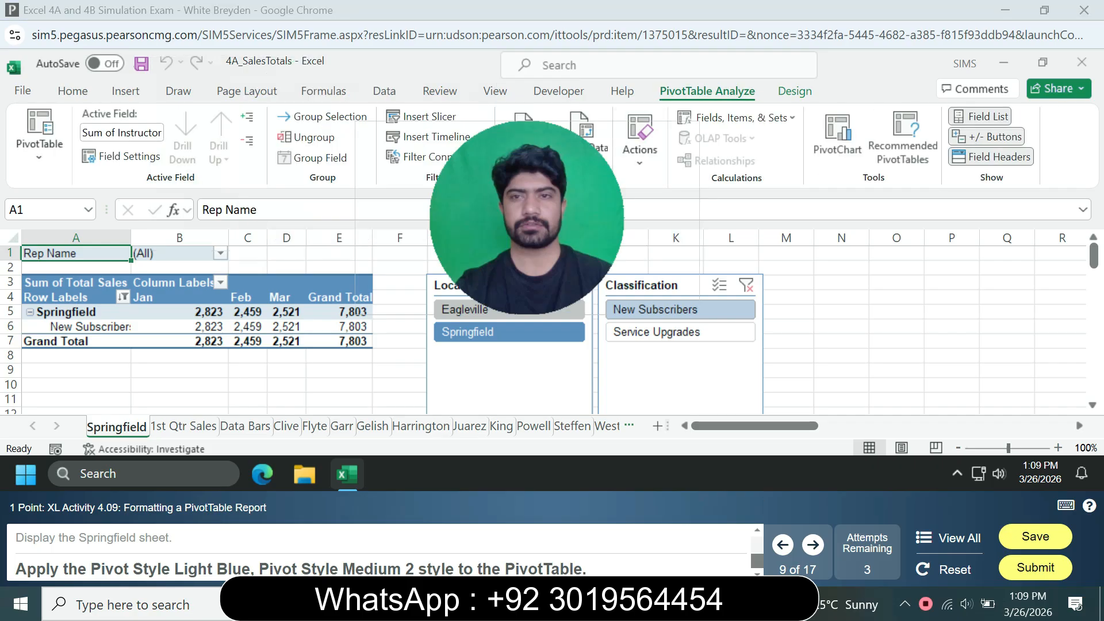
left_click(794, 92)
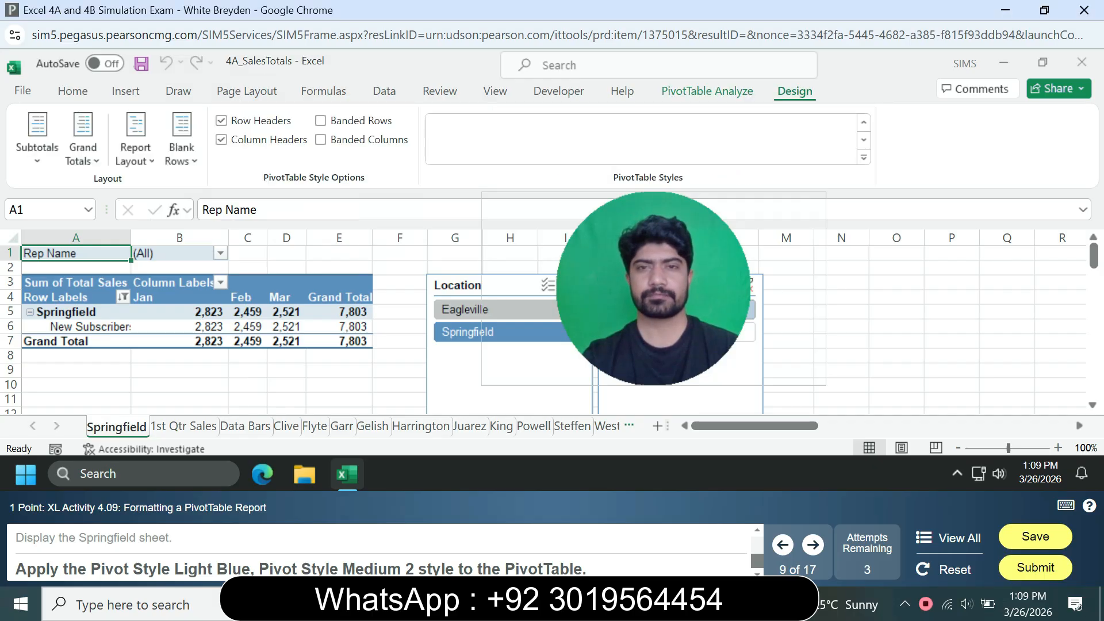
left_click_drag(655, 305, 348, 271)
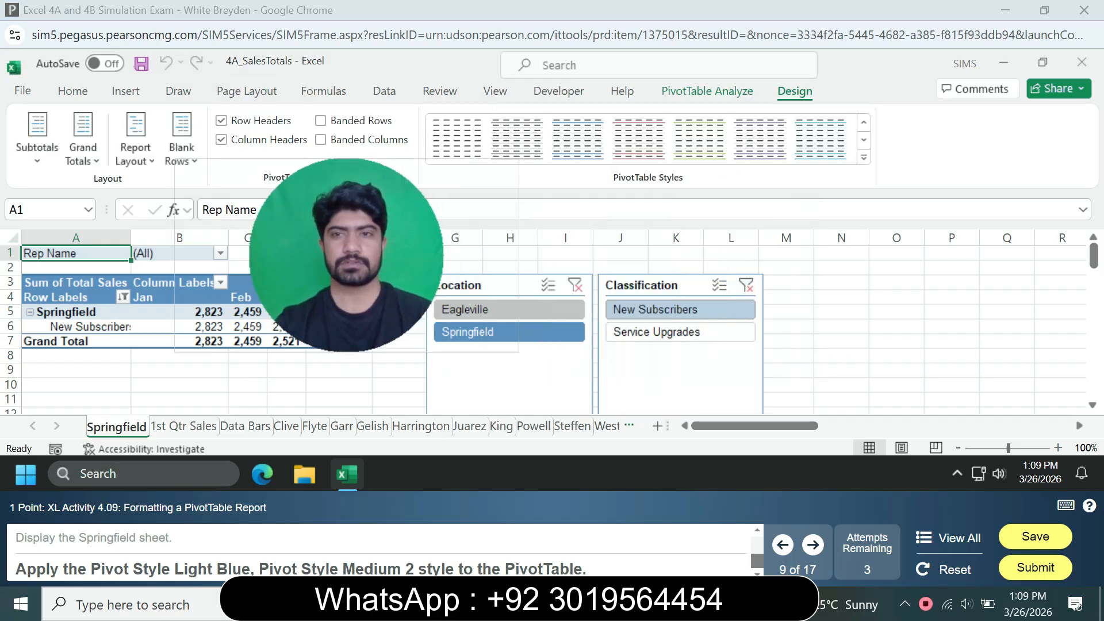
left_click(863, 157)
left_click_drag(349, 264, 271, 173)
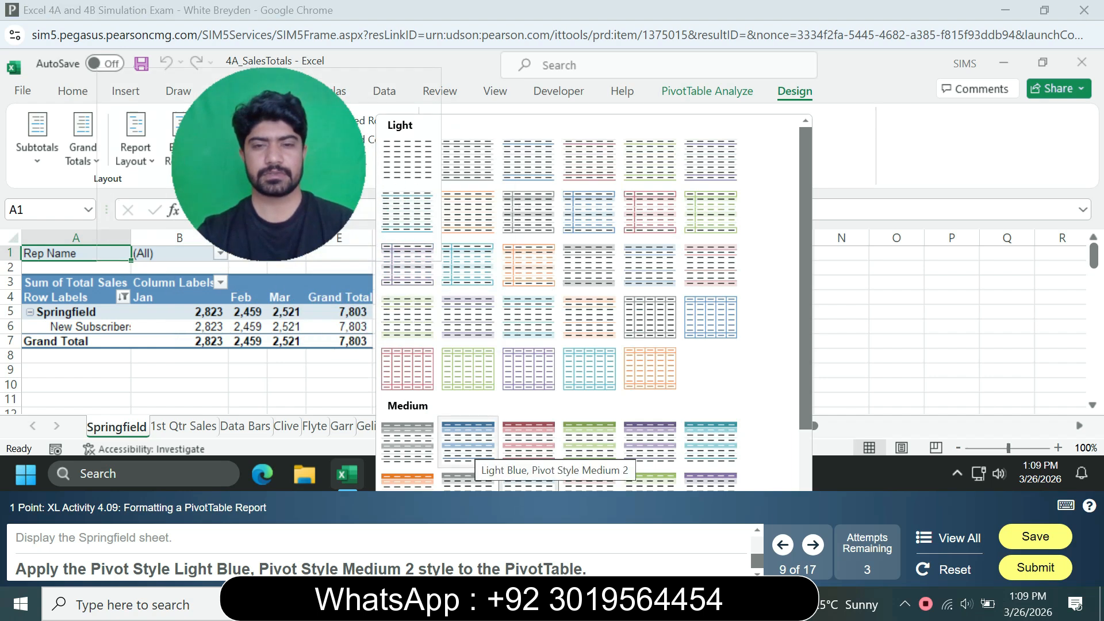
left_click(468, 443)
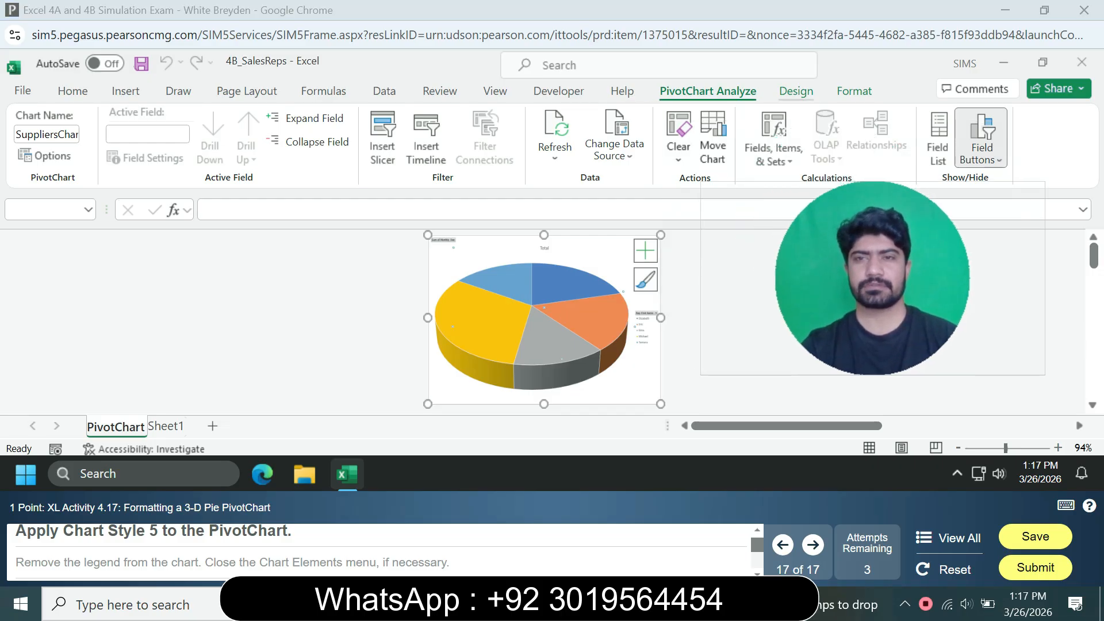
Apply Chart Style 5 to the 3-D pie PivotChart, remove its legend, and close the Chart Elements menu.
left_click(795, 91)
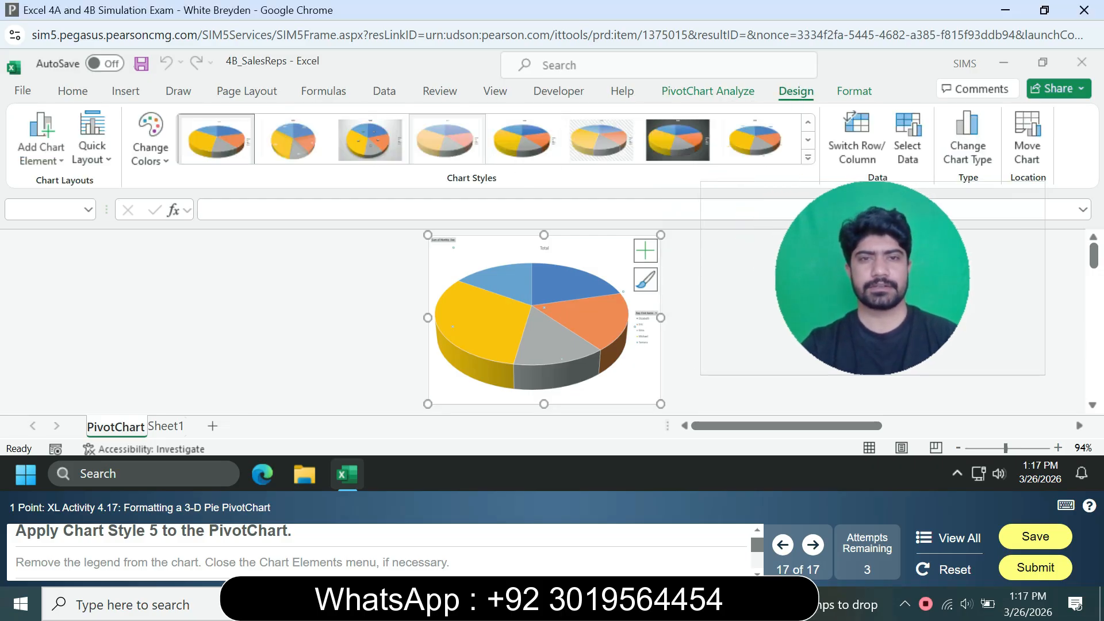
left_click(524, 140)
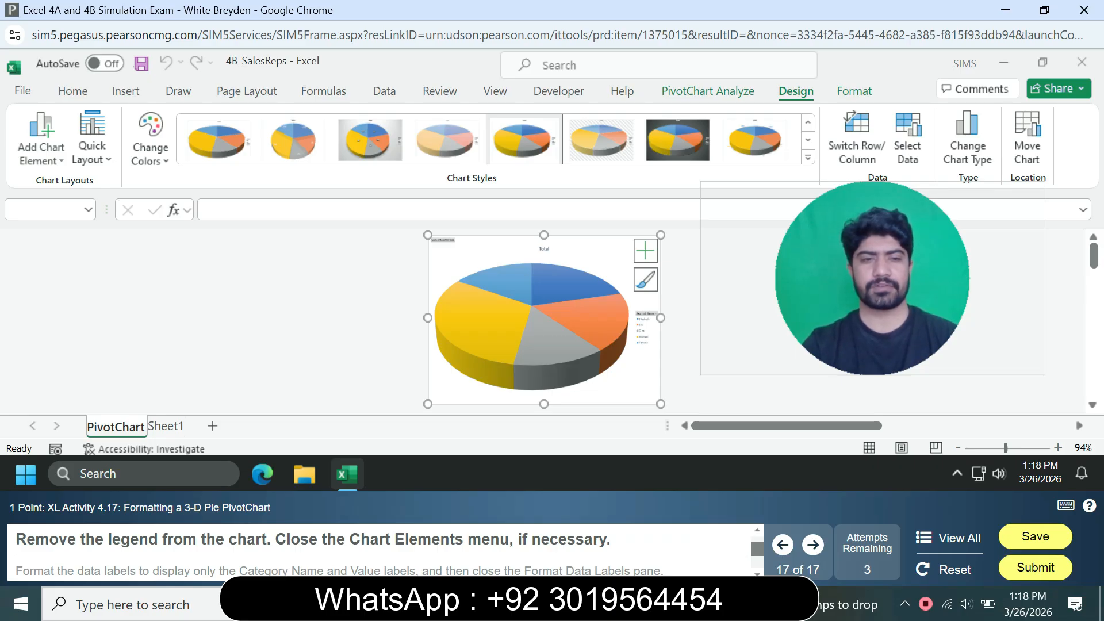
left_click(645, 250)
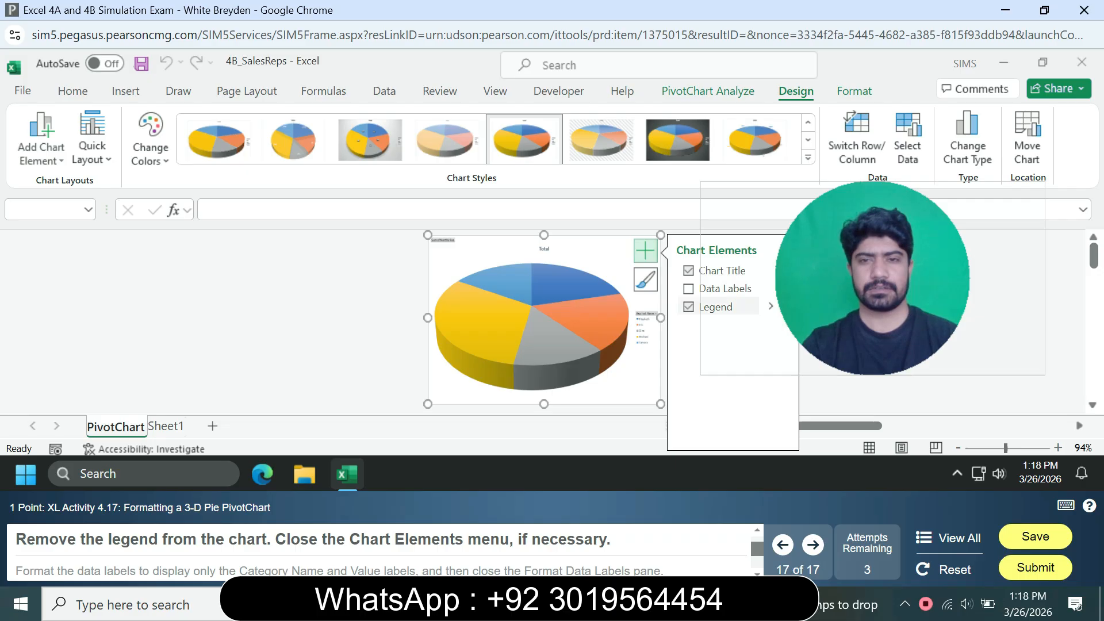
left_click(688, 306)
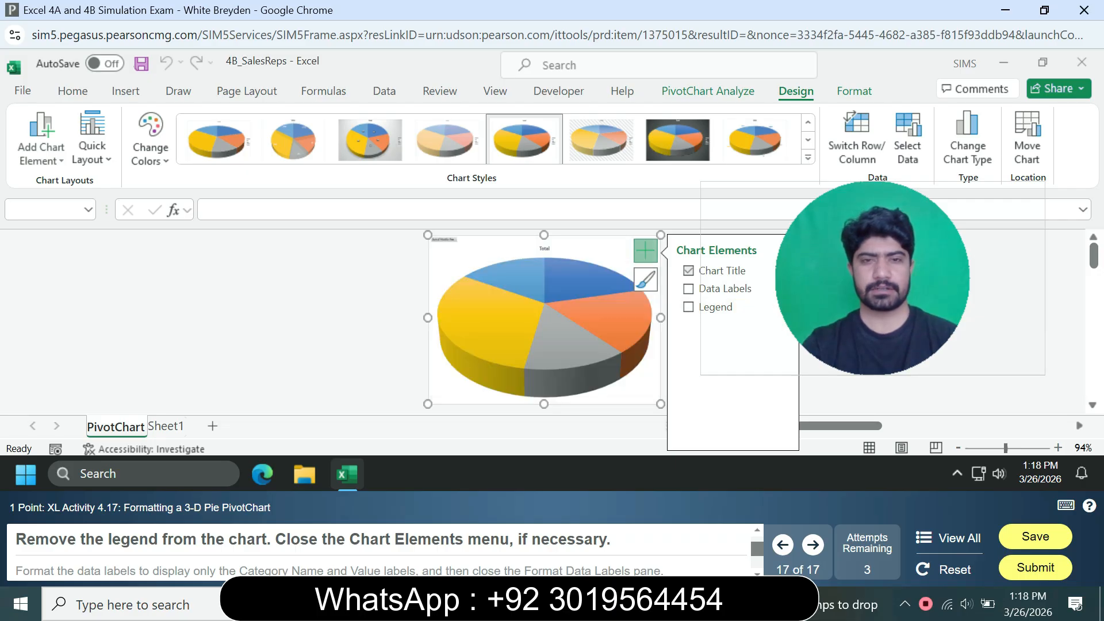
left_click(529, 291)
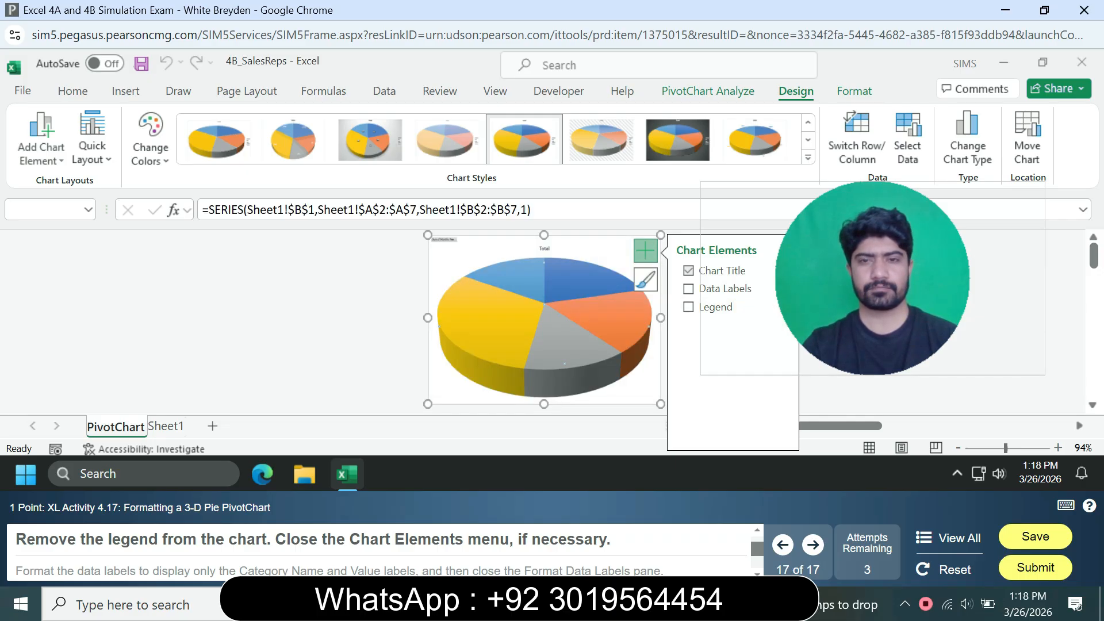
left_click(600, 251)
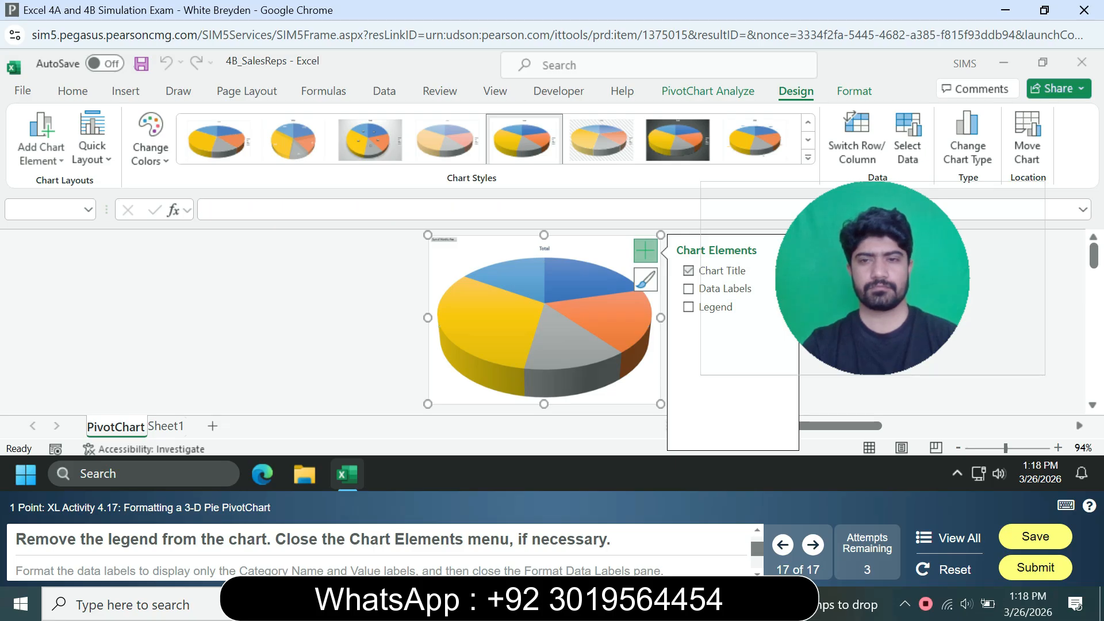
left_click(645, 250)
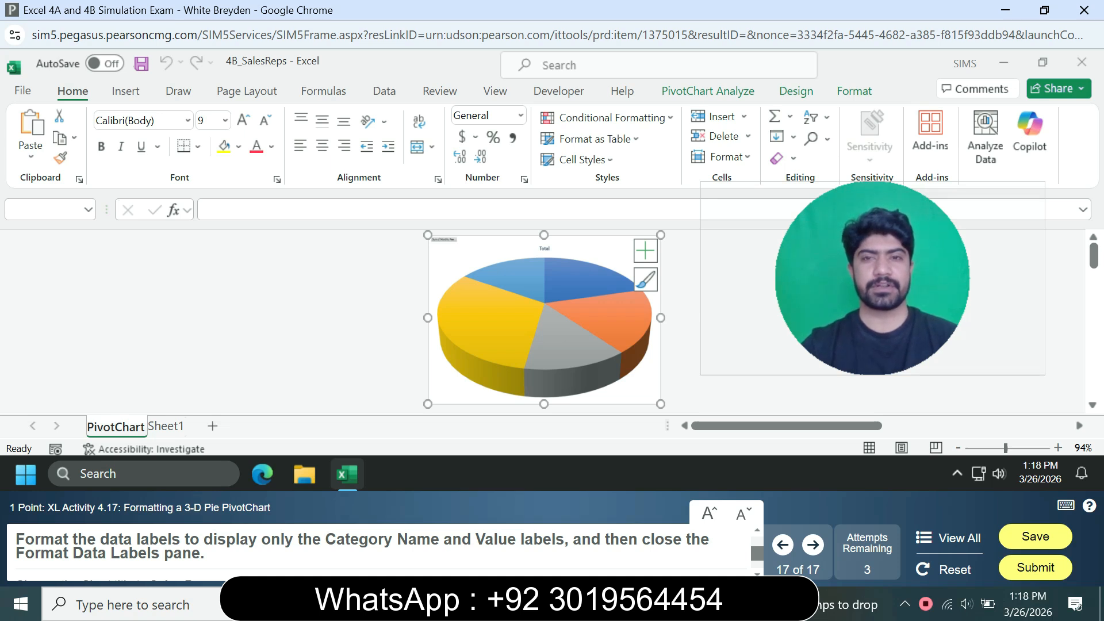
Add data labels to the pie chart showing only Category Name and Value, without leader lines, and close the Format Data Labels pane.
left_click(645, 251)
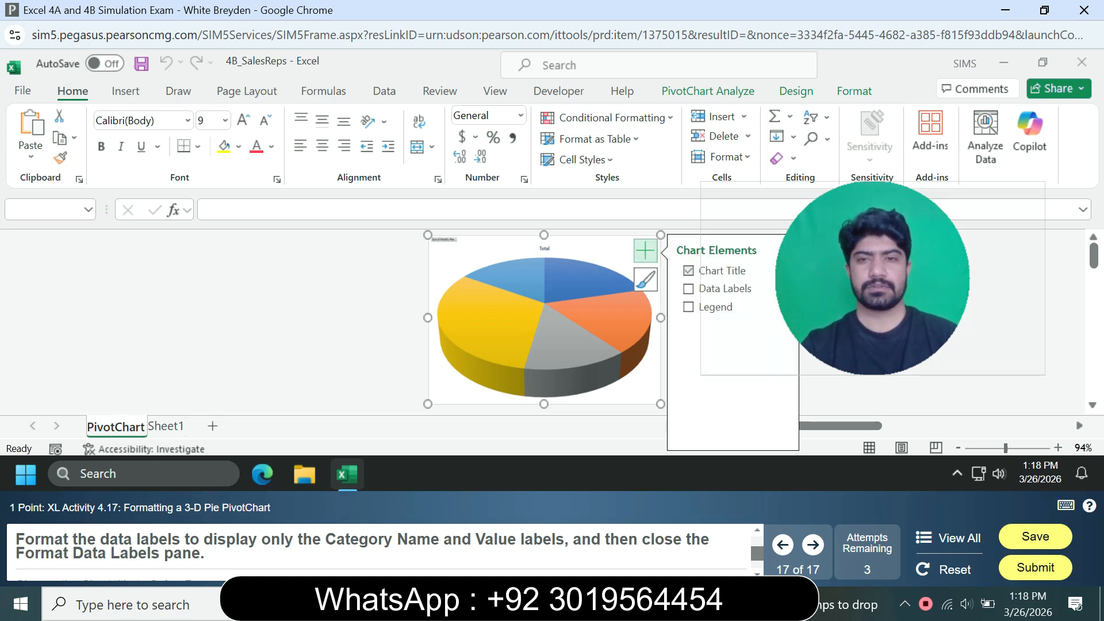
left_click(688, 288)
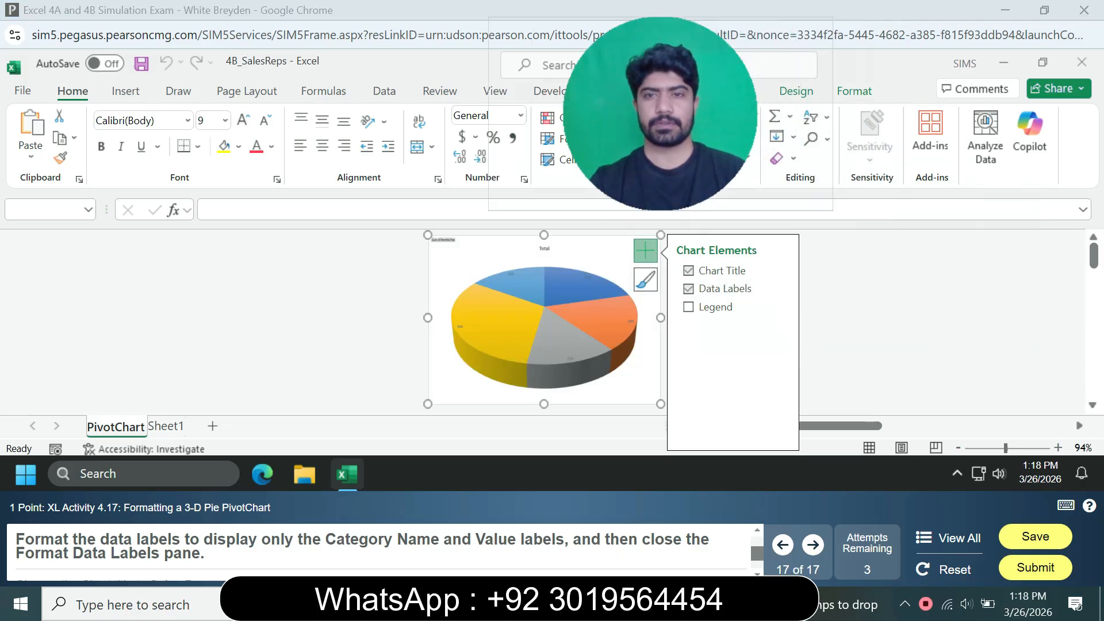
left_click(771, 288)
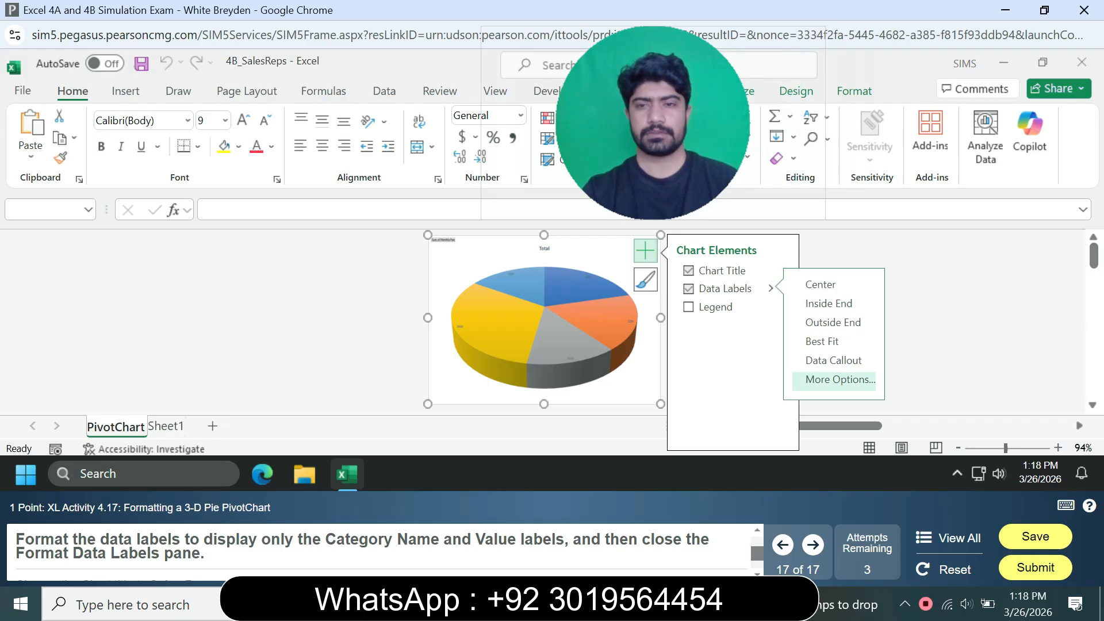
left_click(840, 379)
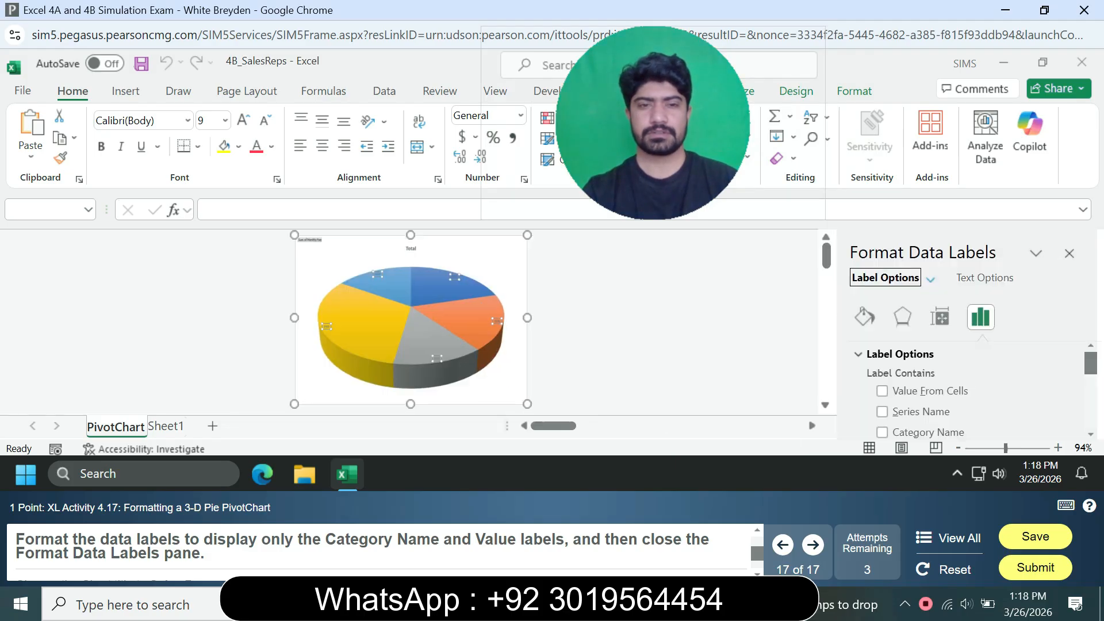
scroll(966, 391, "down", 2)
left_click(882, 367)
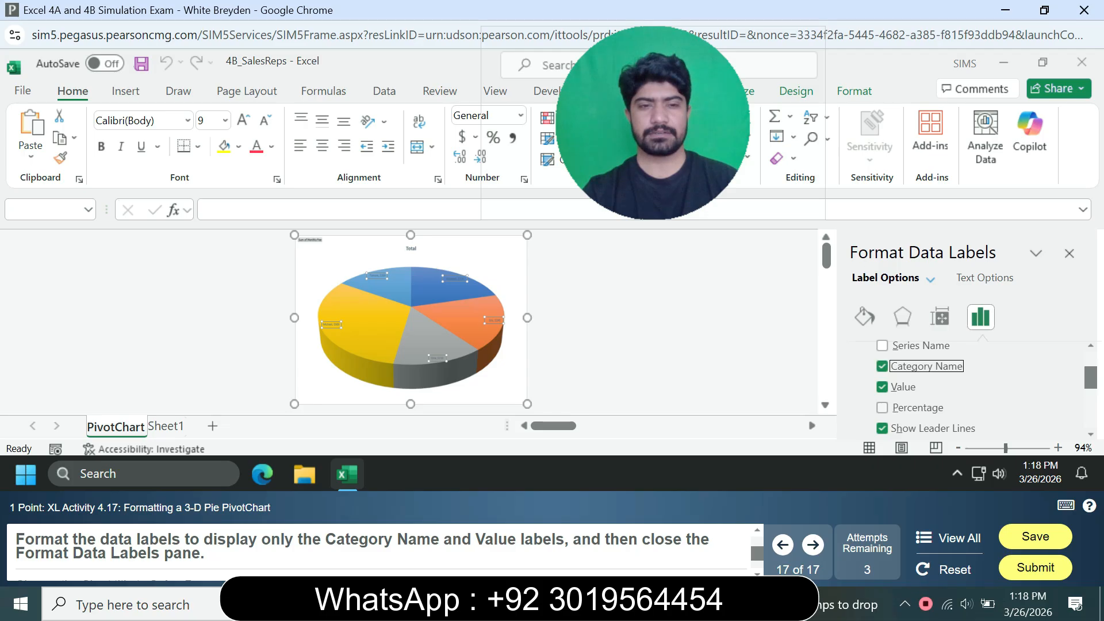
left_click(882, 428)
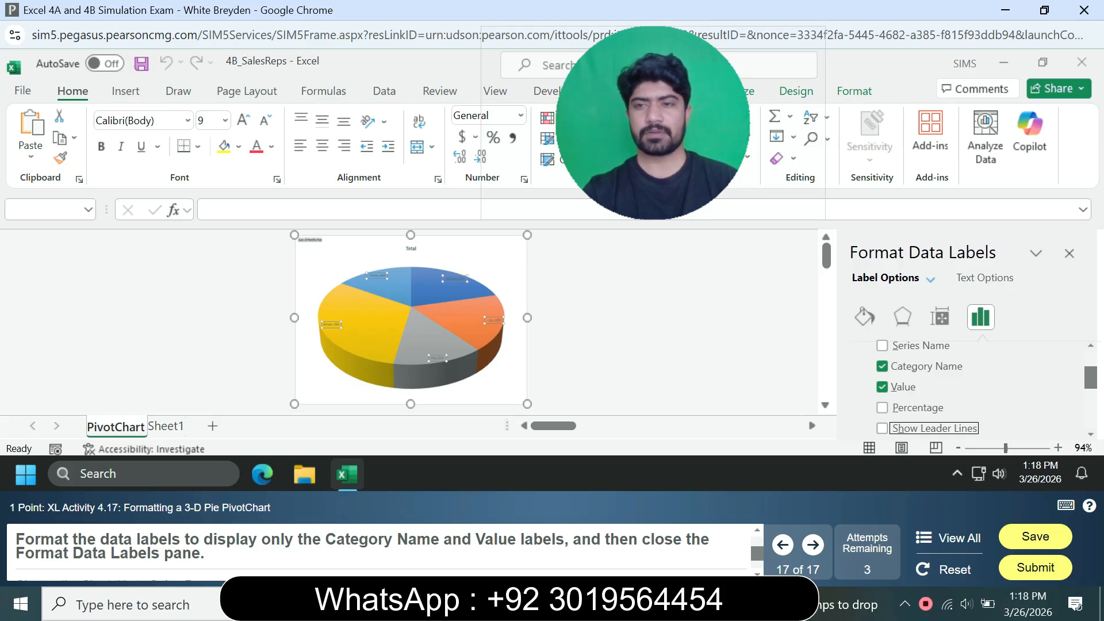
scroll(977, 391, "down", 3)
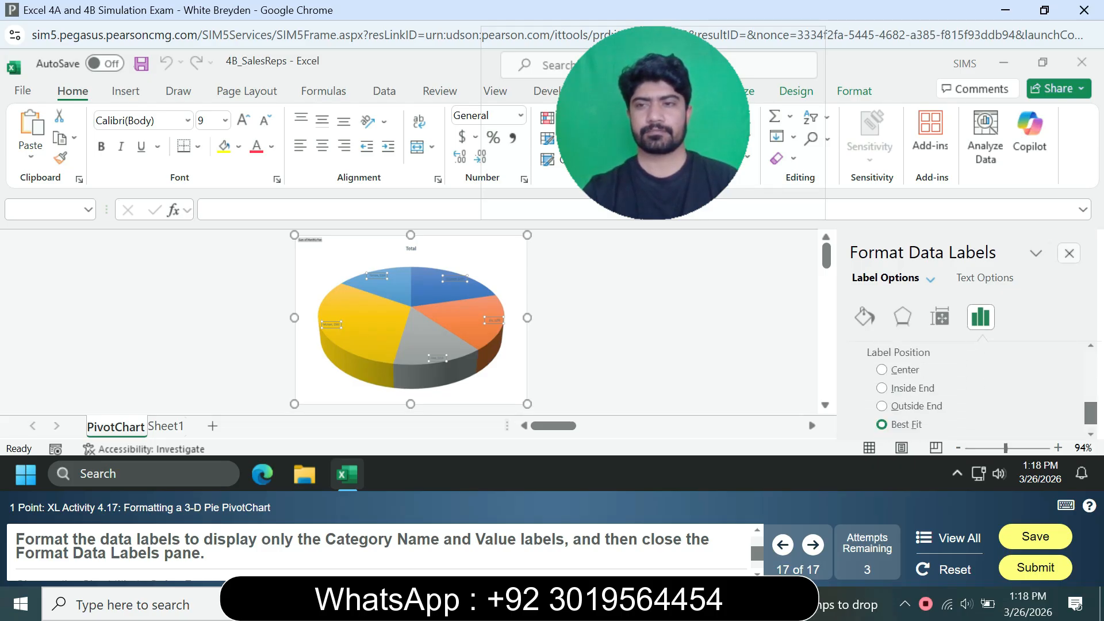
left_click(1069, 253)
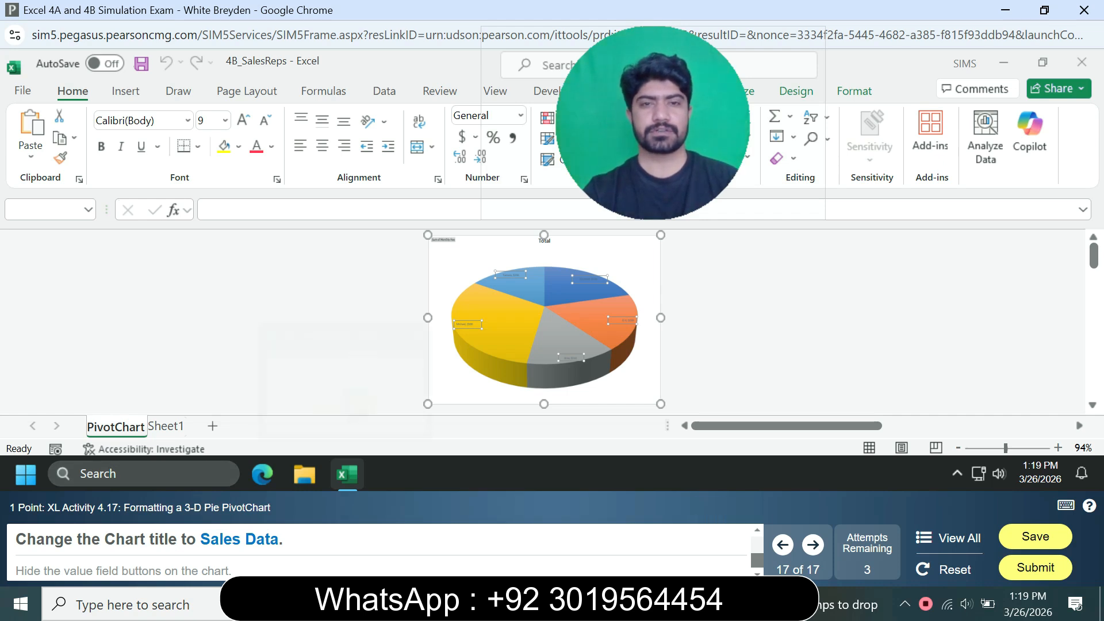
Change the 3-D pie PivotChart's title to Sales Data.
left_click(544, 242)
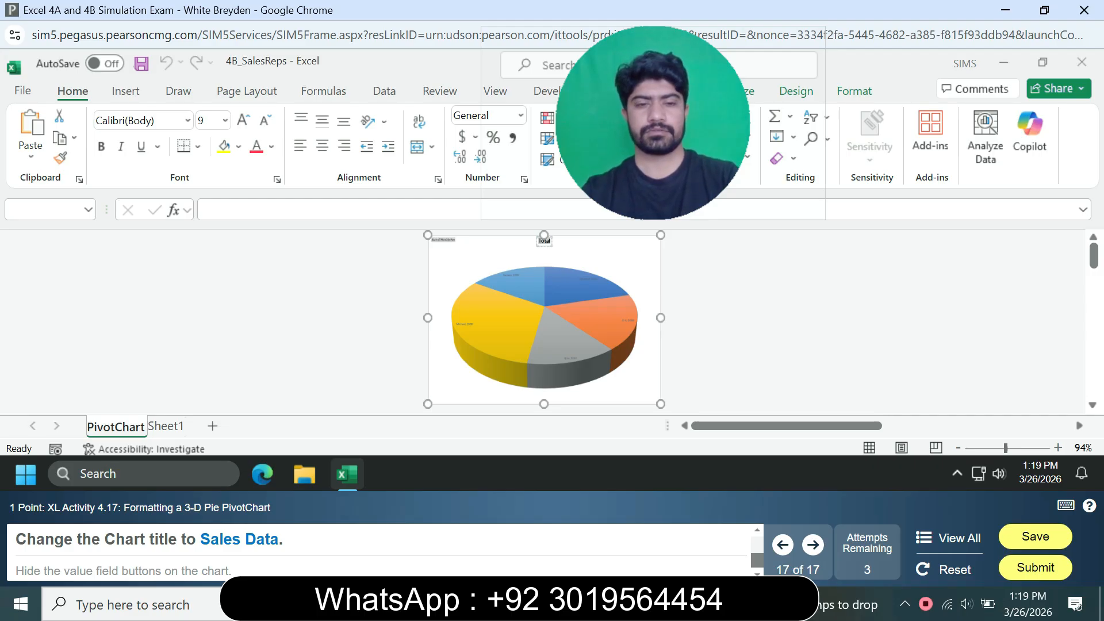
type("S")
type("ales")
type("ata")
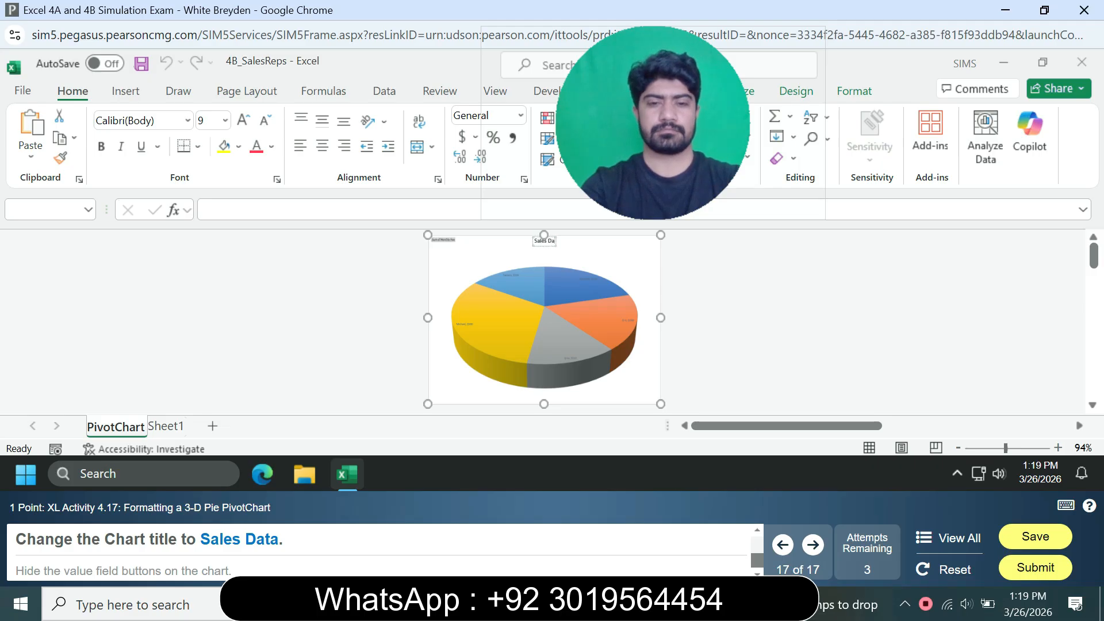
key("Return")
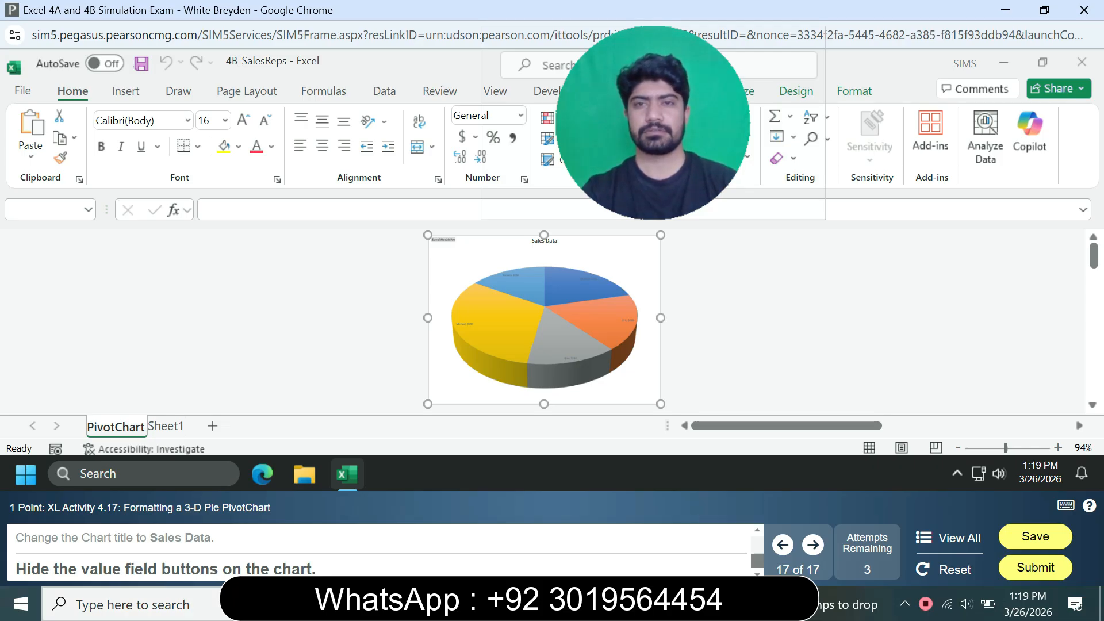
Hide all field buttons on the PivotChart and submit the completed simulation exam.
left_click_drag(653, 123, 472, 149)
left_click(795, 91)
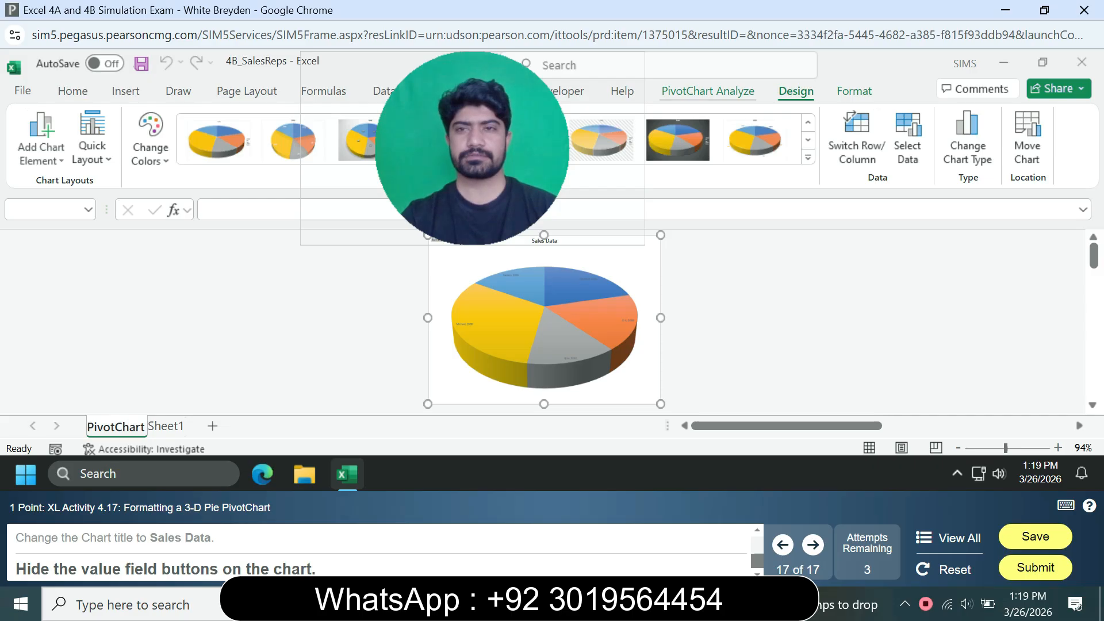
left_click(708, 91)
left_click(981, 138)
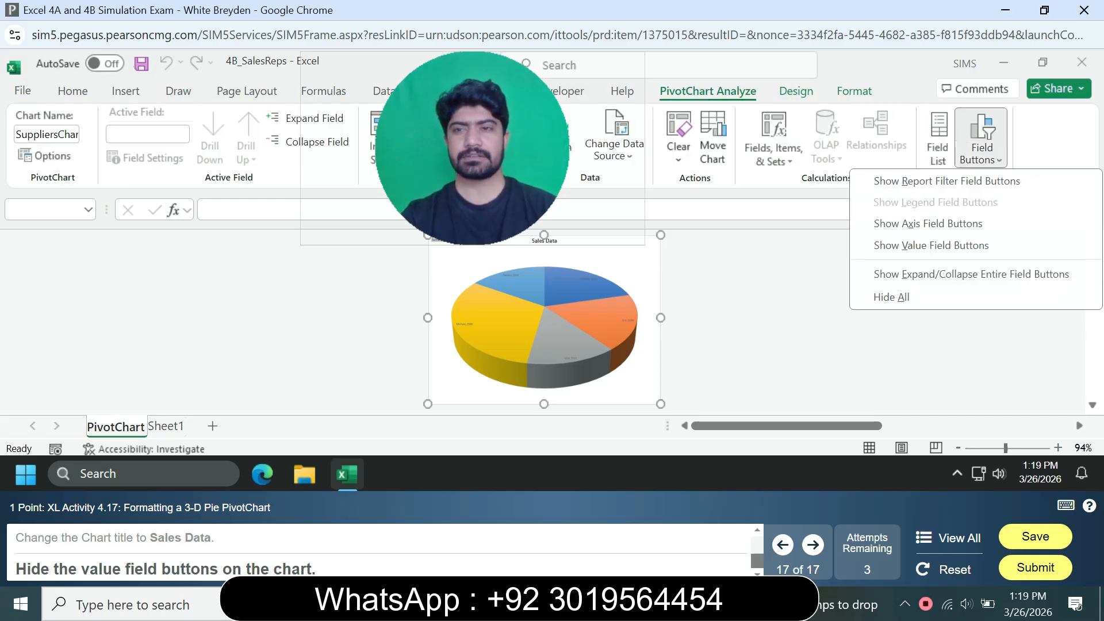
left_click(890, 295)
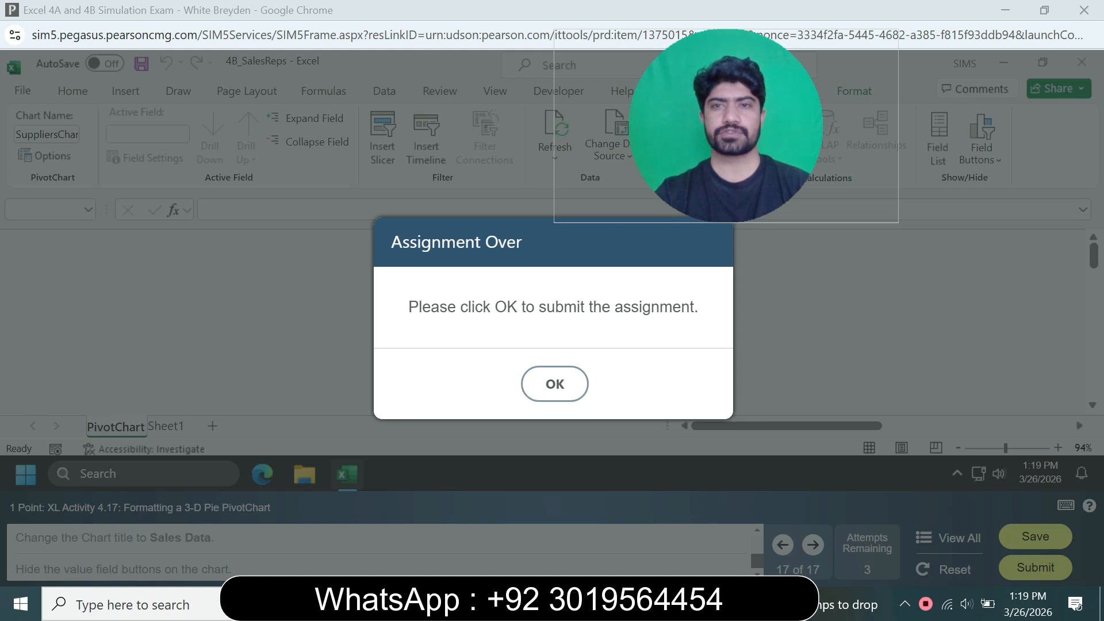
left_click(555, 384)
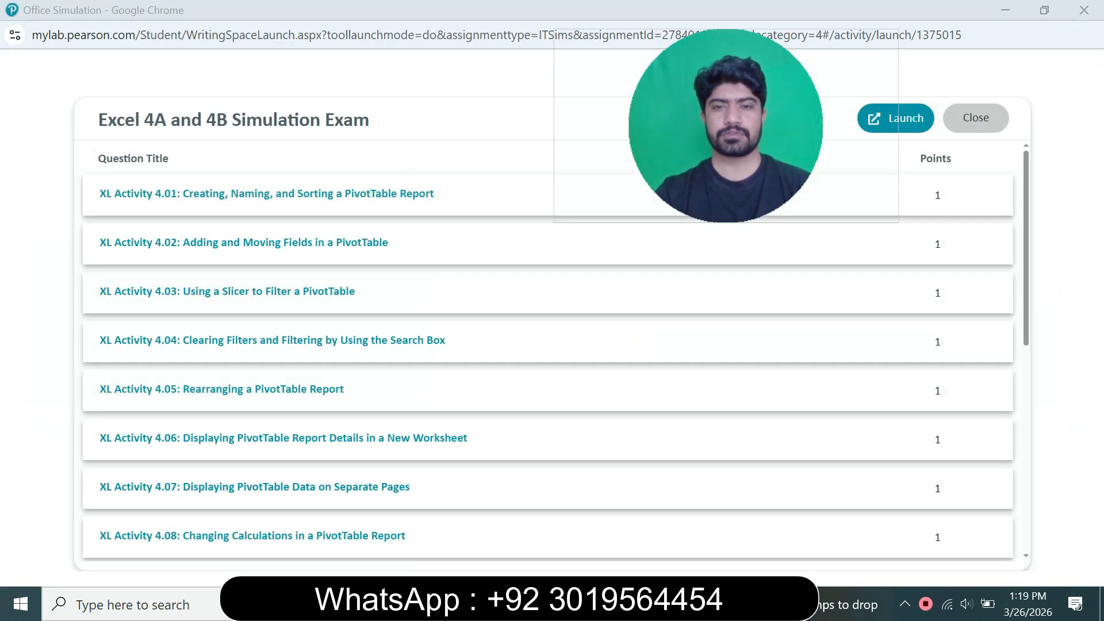
Examine the submission grade of the Excel 4A and 4B Simulation Exam on its review page.
mouse_move(570, 604)
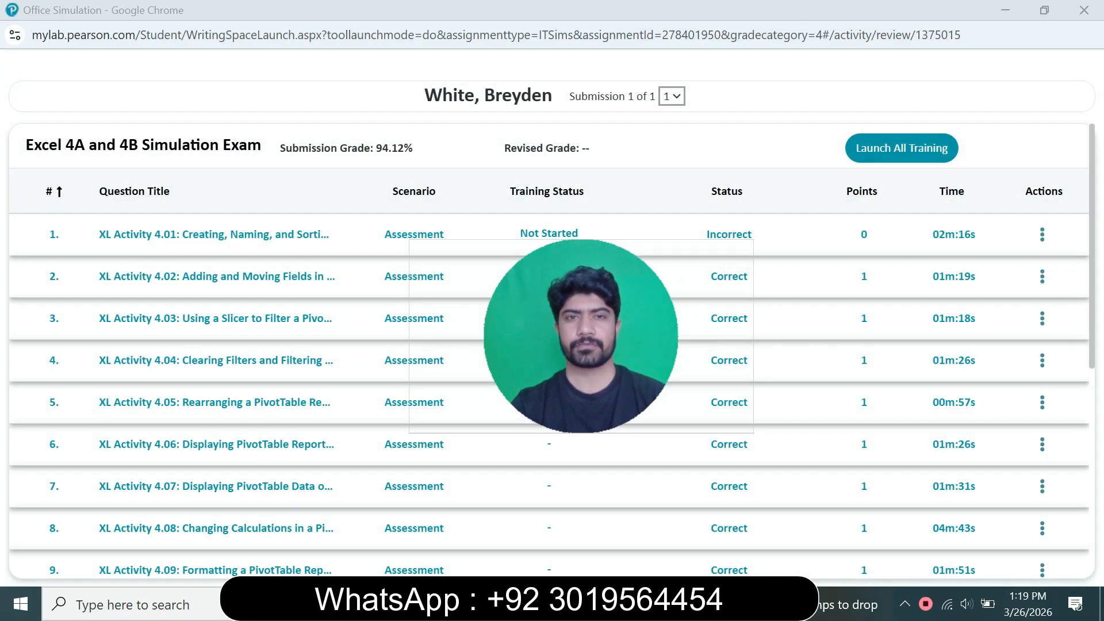
left_click_drag(374, 149, 414, 149)
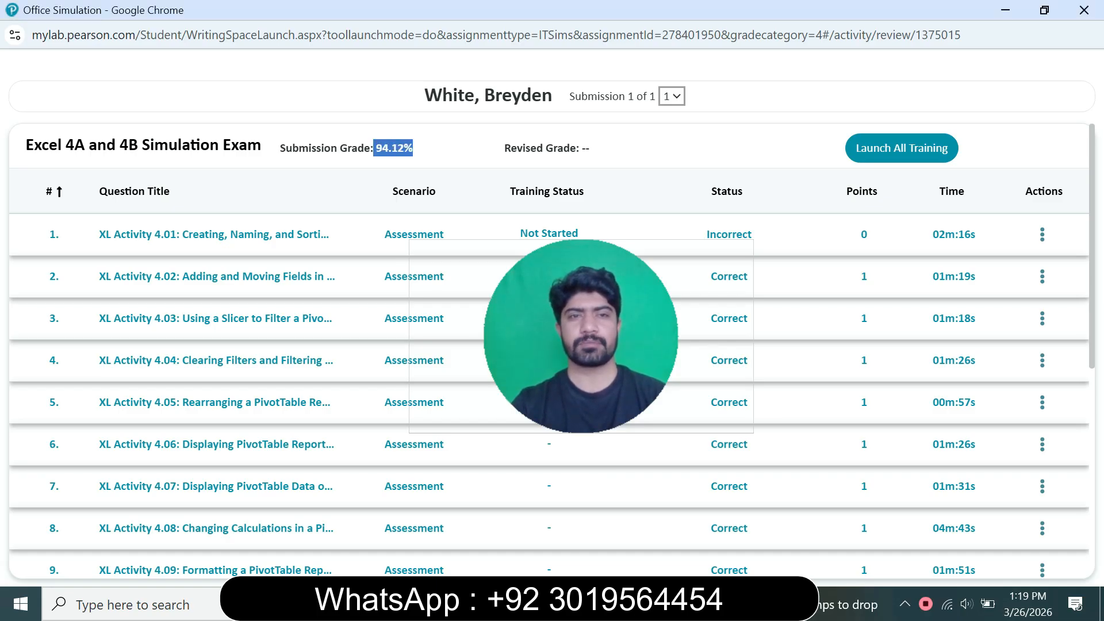
left_click(280, 149)
left_click_drag(280, 149, 412, 148)
left_click(454, 151)
left_click_drag(580, 336, 599, 331)
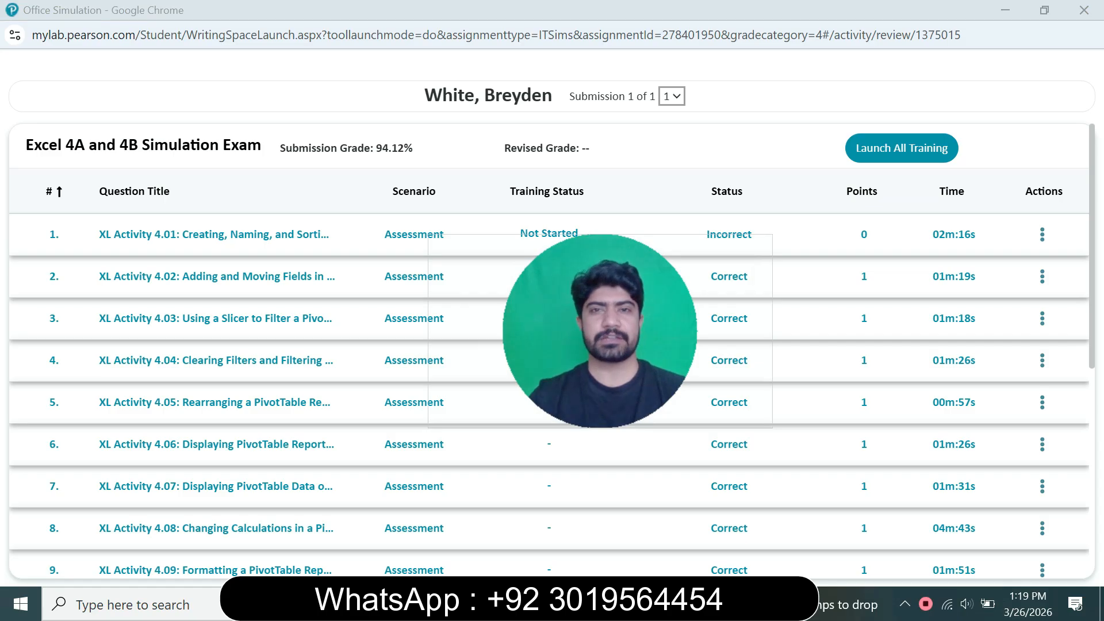